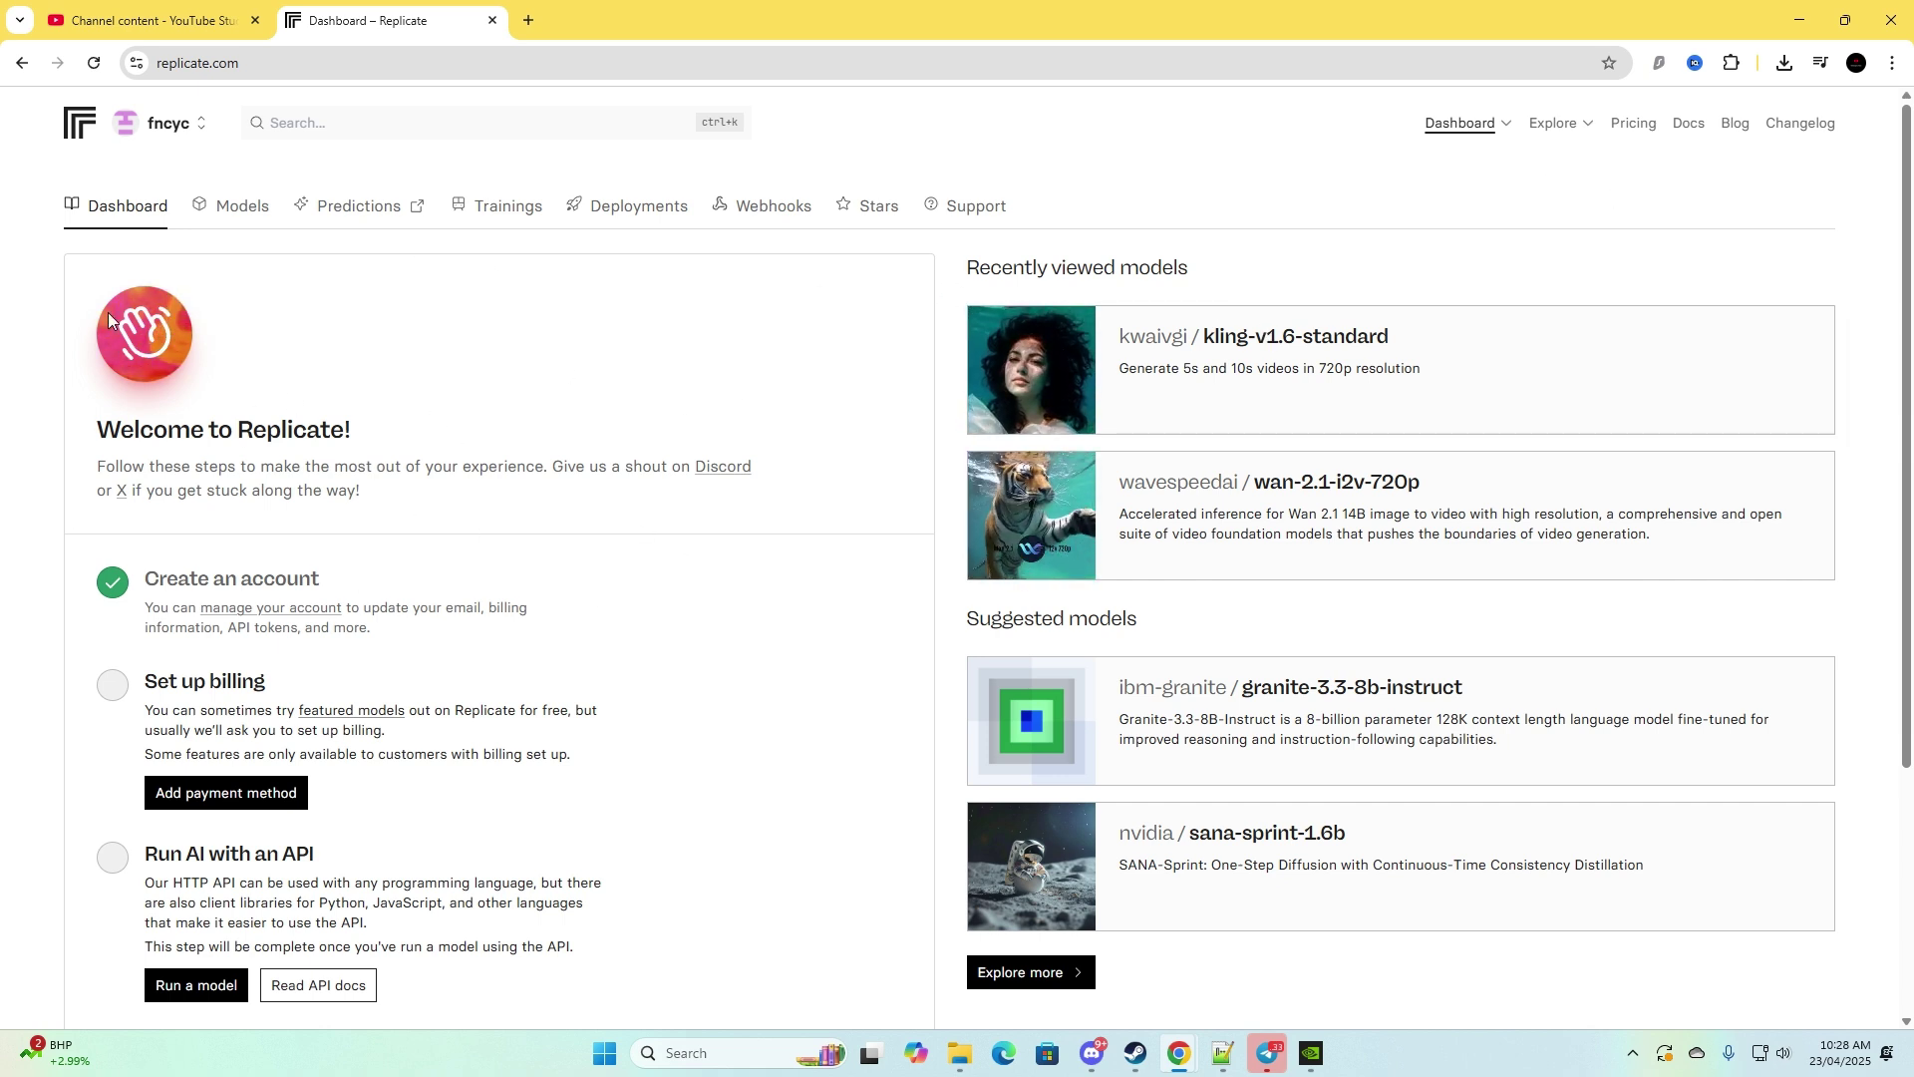
# - Open Replicate's API documentation from the dashboard and scroll through it
pyautogui.scroll(-2, 70, 379)
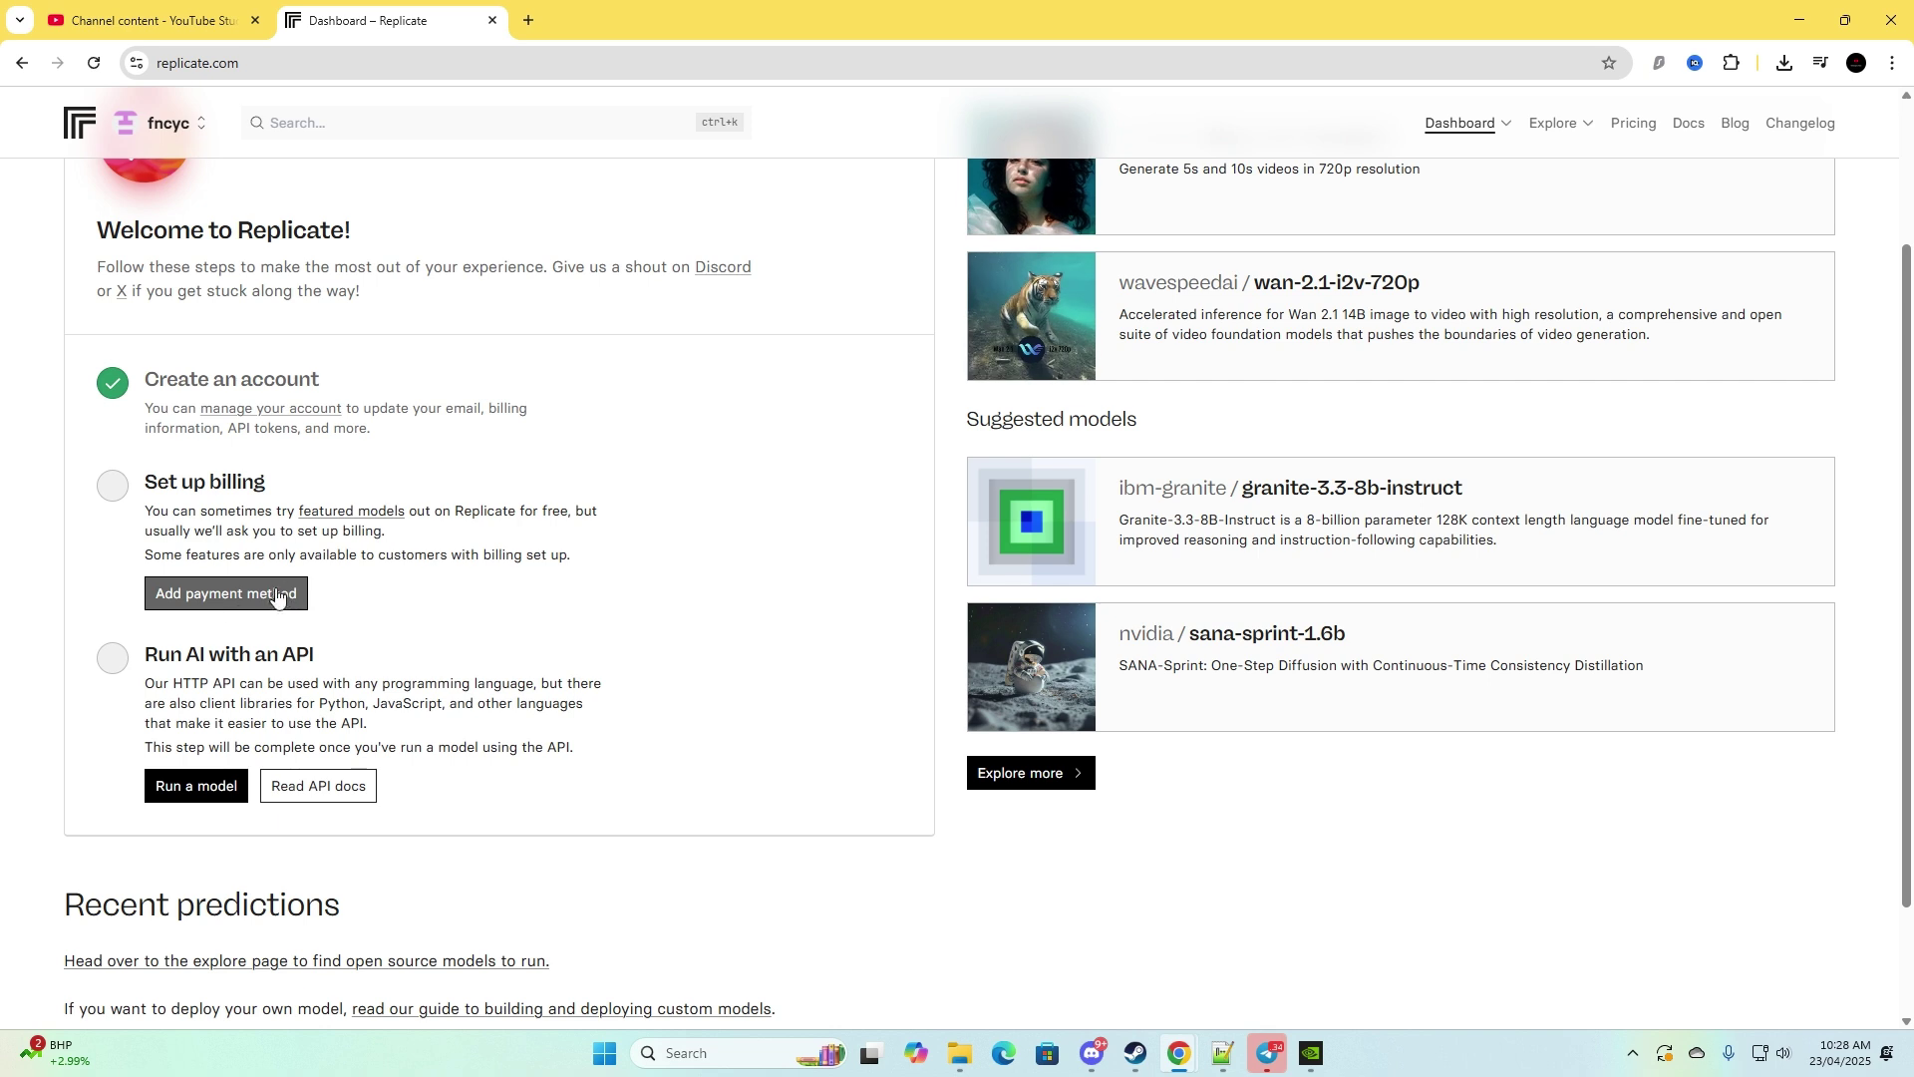
pyautogui.scroll(-2, 250, 599)
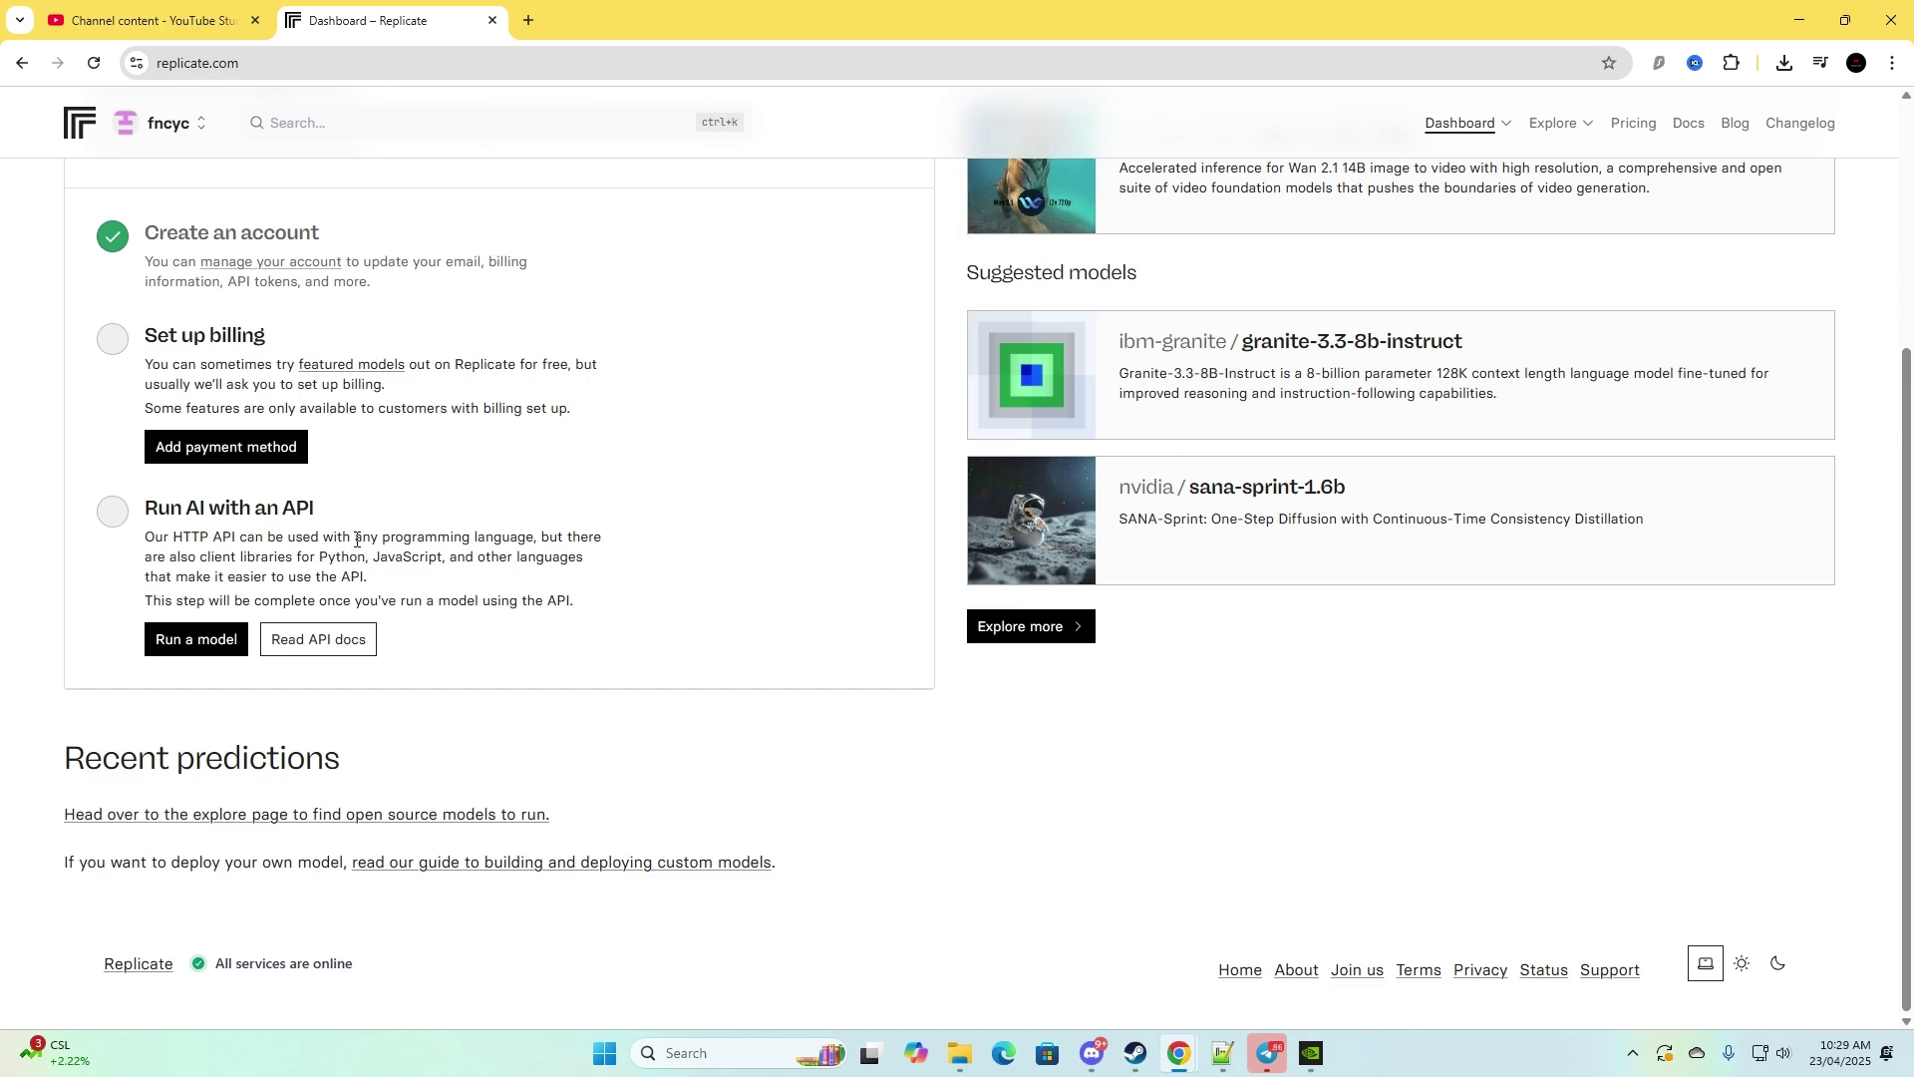
pyautogui.scroll(2, 469, 594)
pyautogui.scroll(-2, 399, 648)
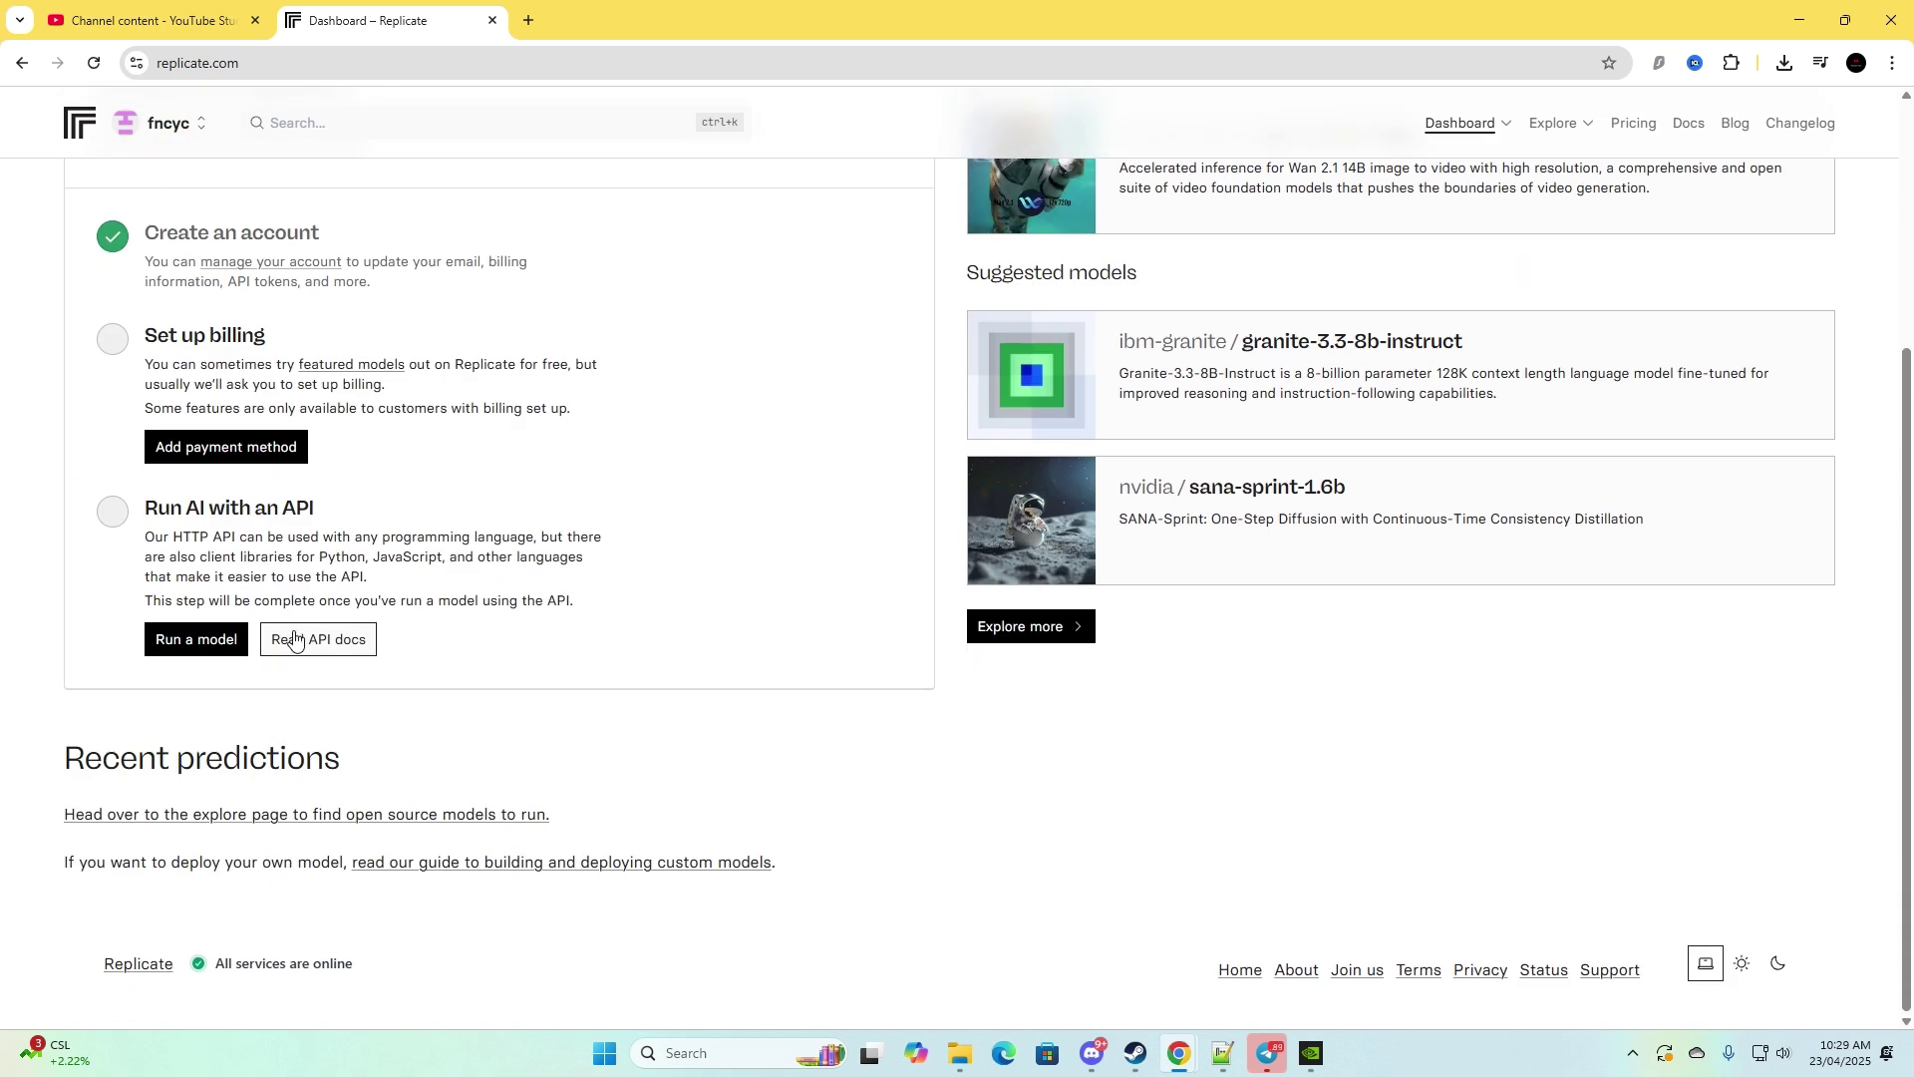
pyautogui.click(321, 644)
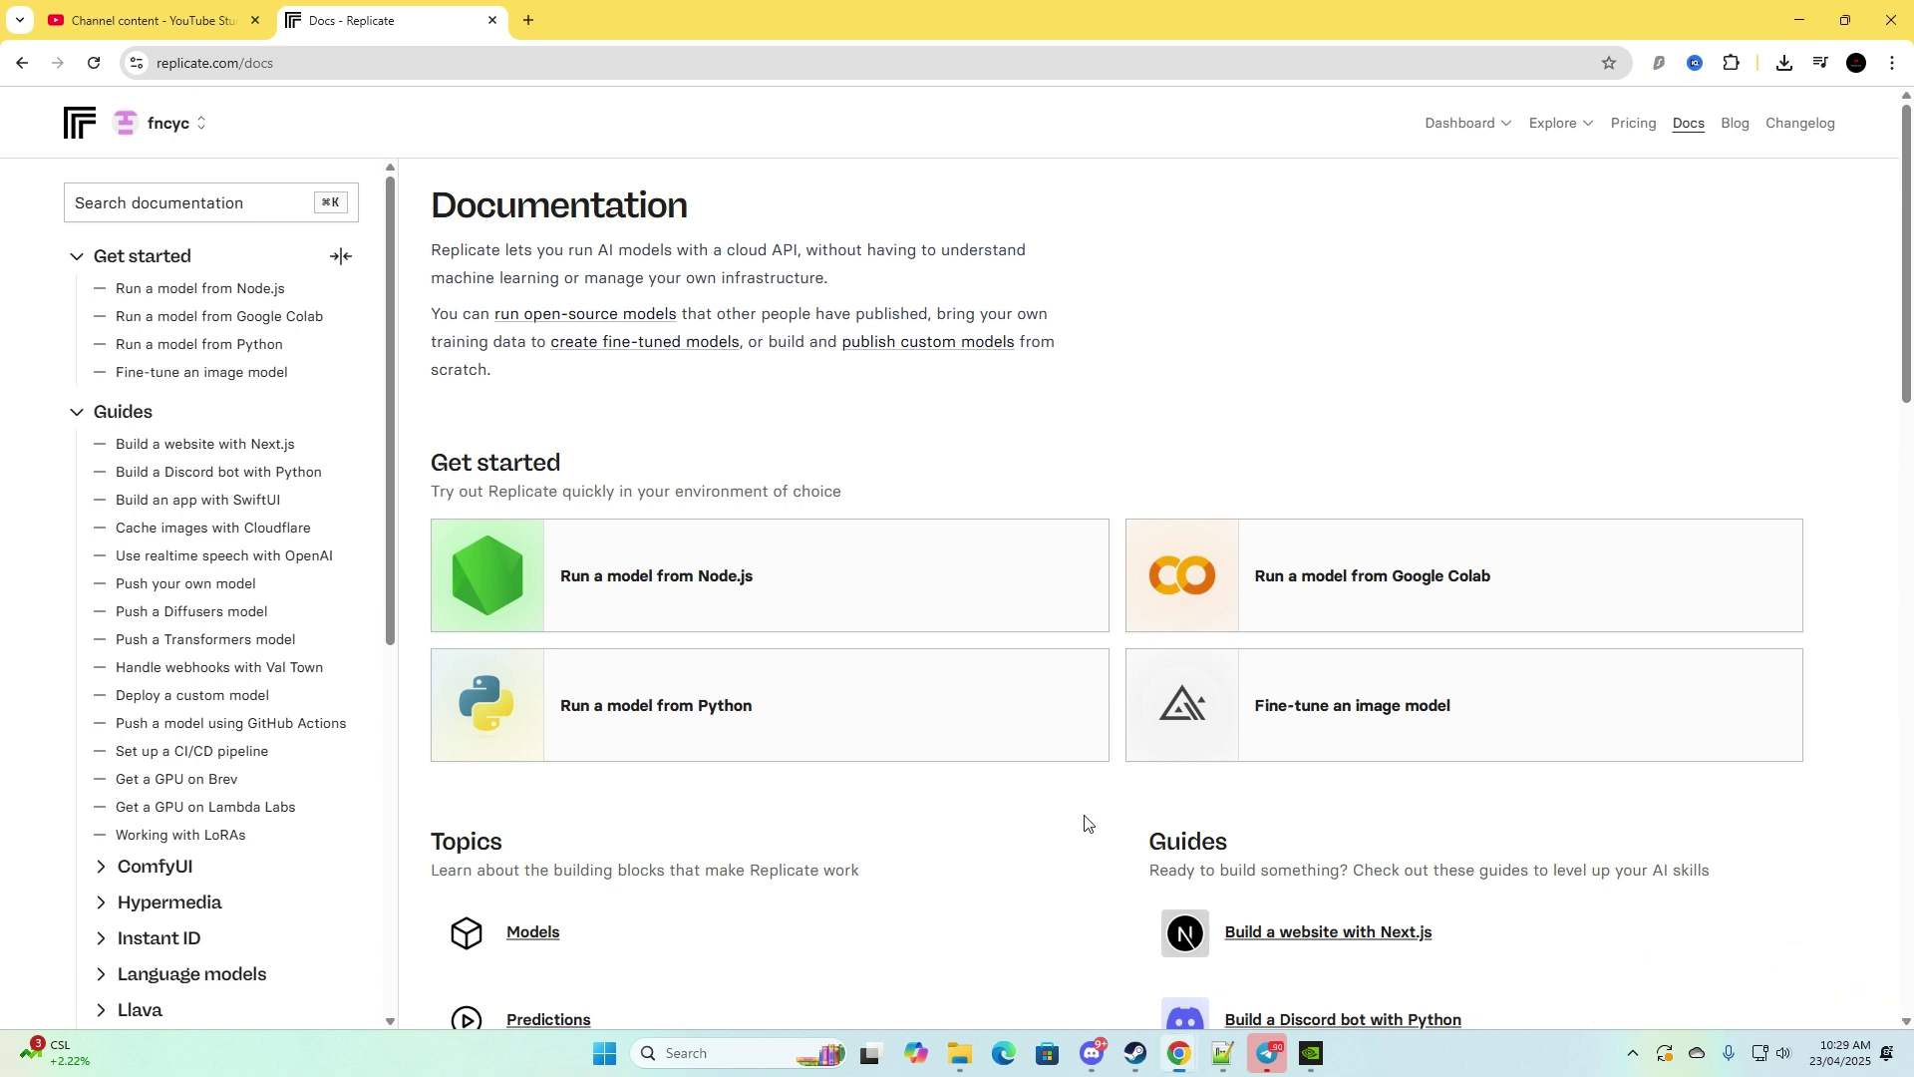
pyautogui.scroll(-1, 804, 556)
pyautogui.scroll(1, 768, 590)
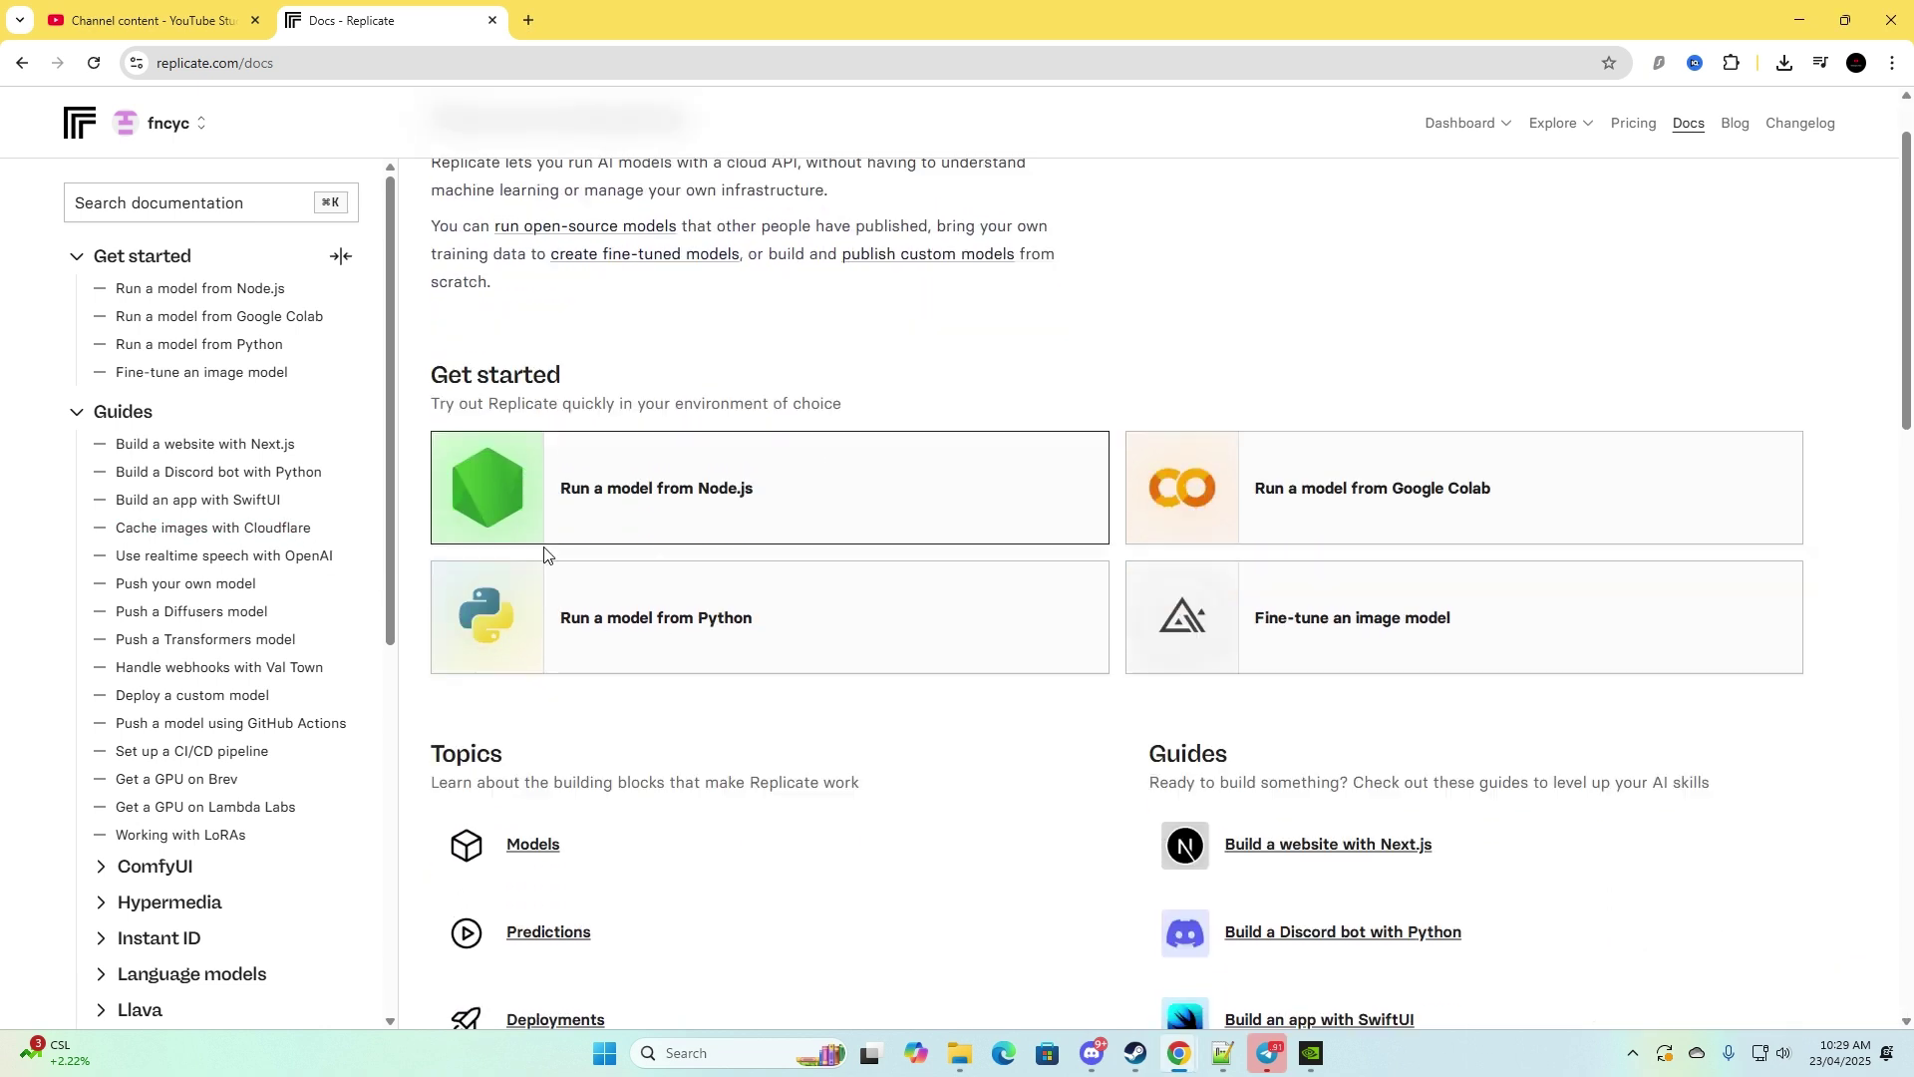
pyautogui.scroll(-1, 538, 555)
pyautogui.scroll(1, 1314, 282)
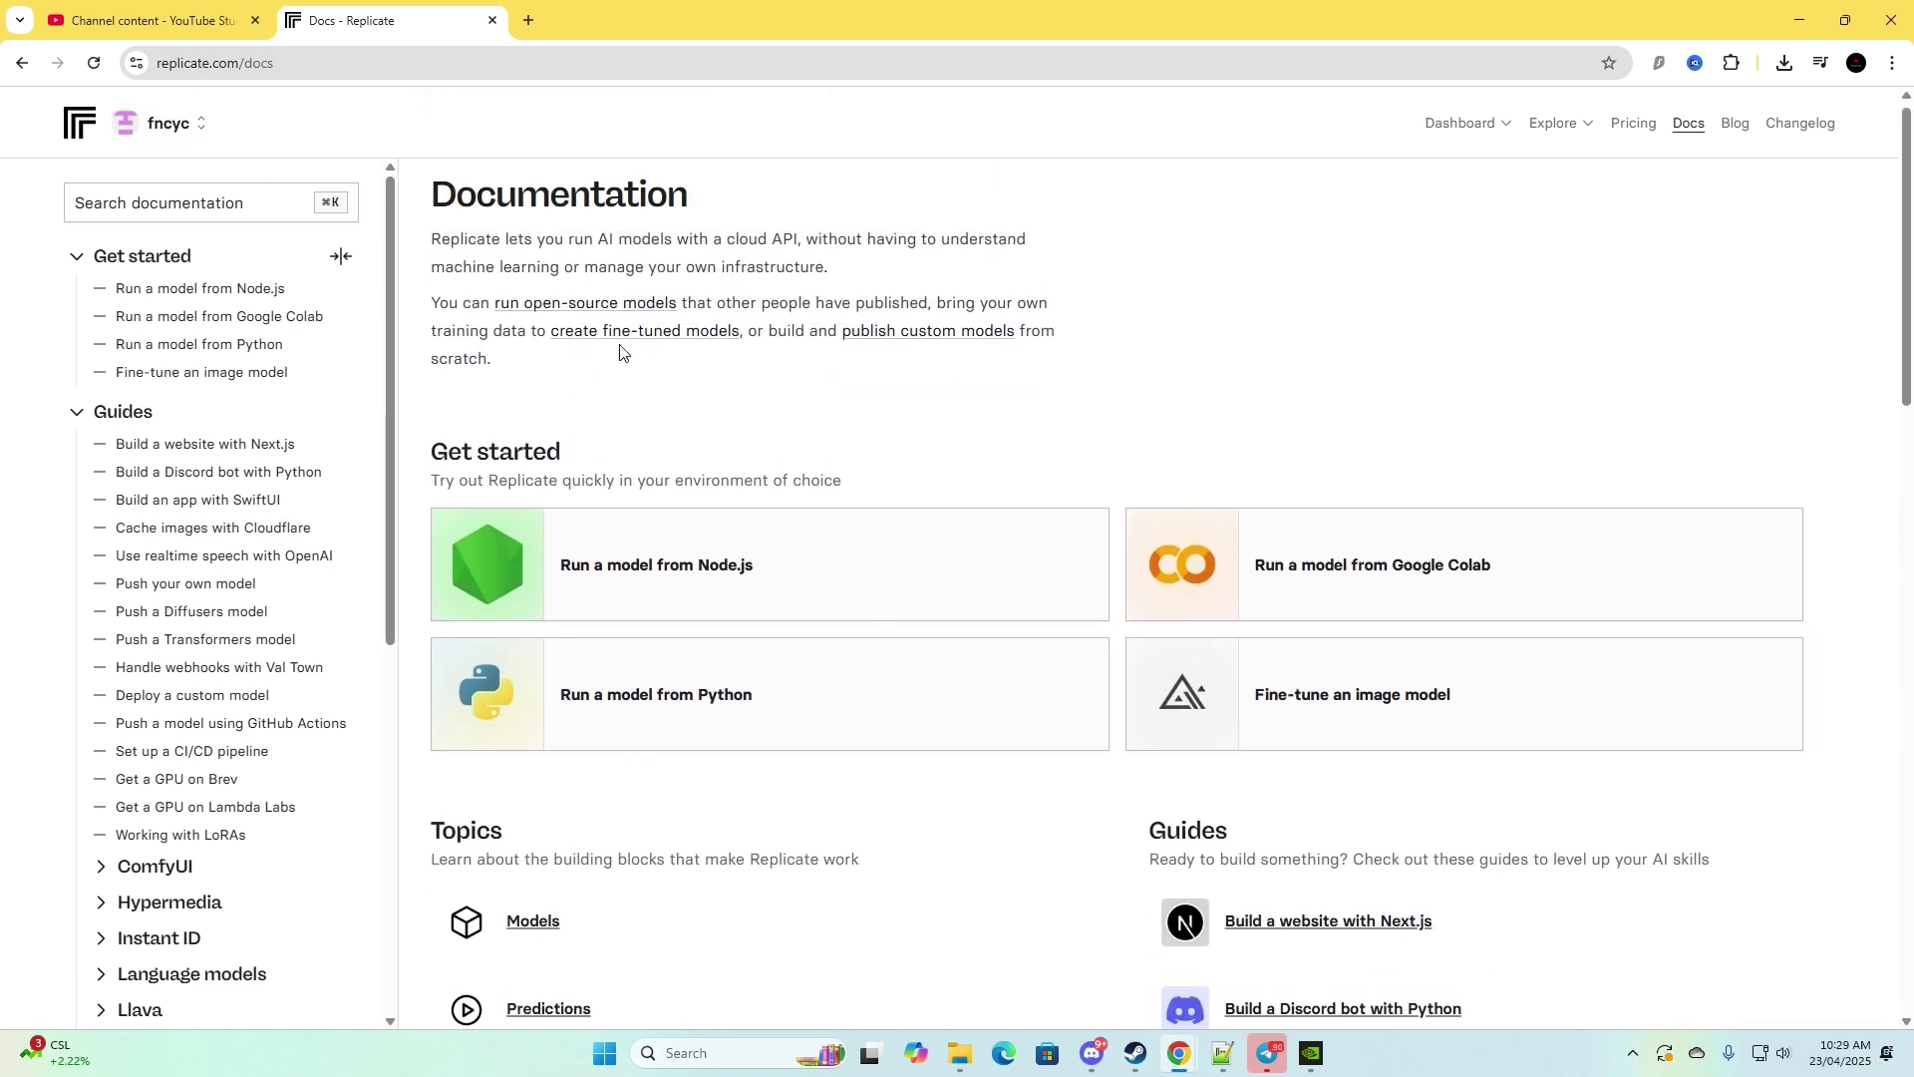
# - Return to the dashboard page and scroll through its overview
pyautogui.click(1474, 126)
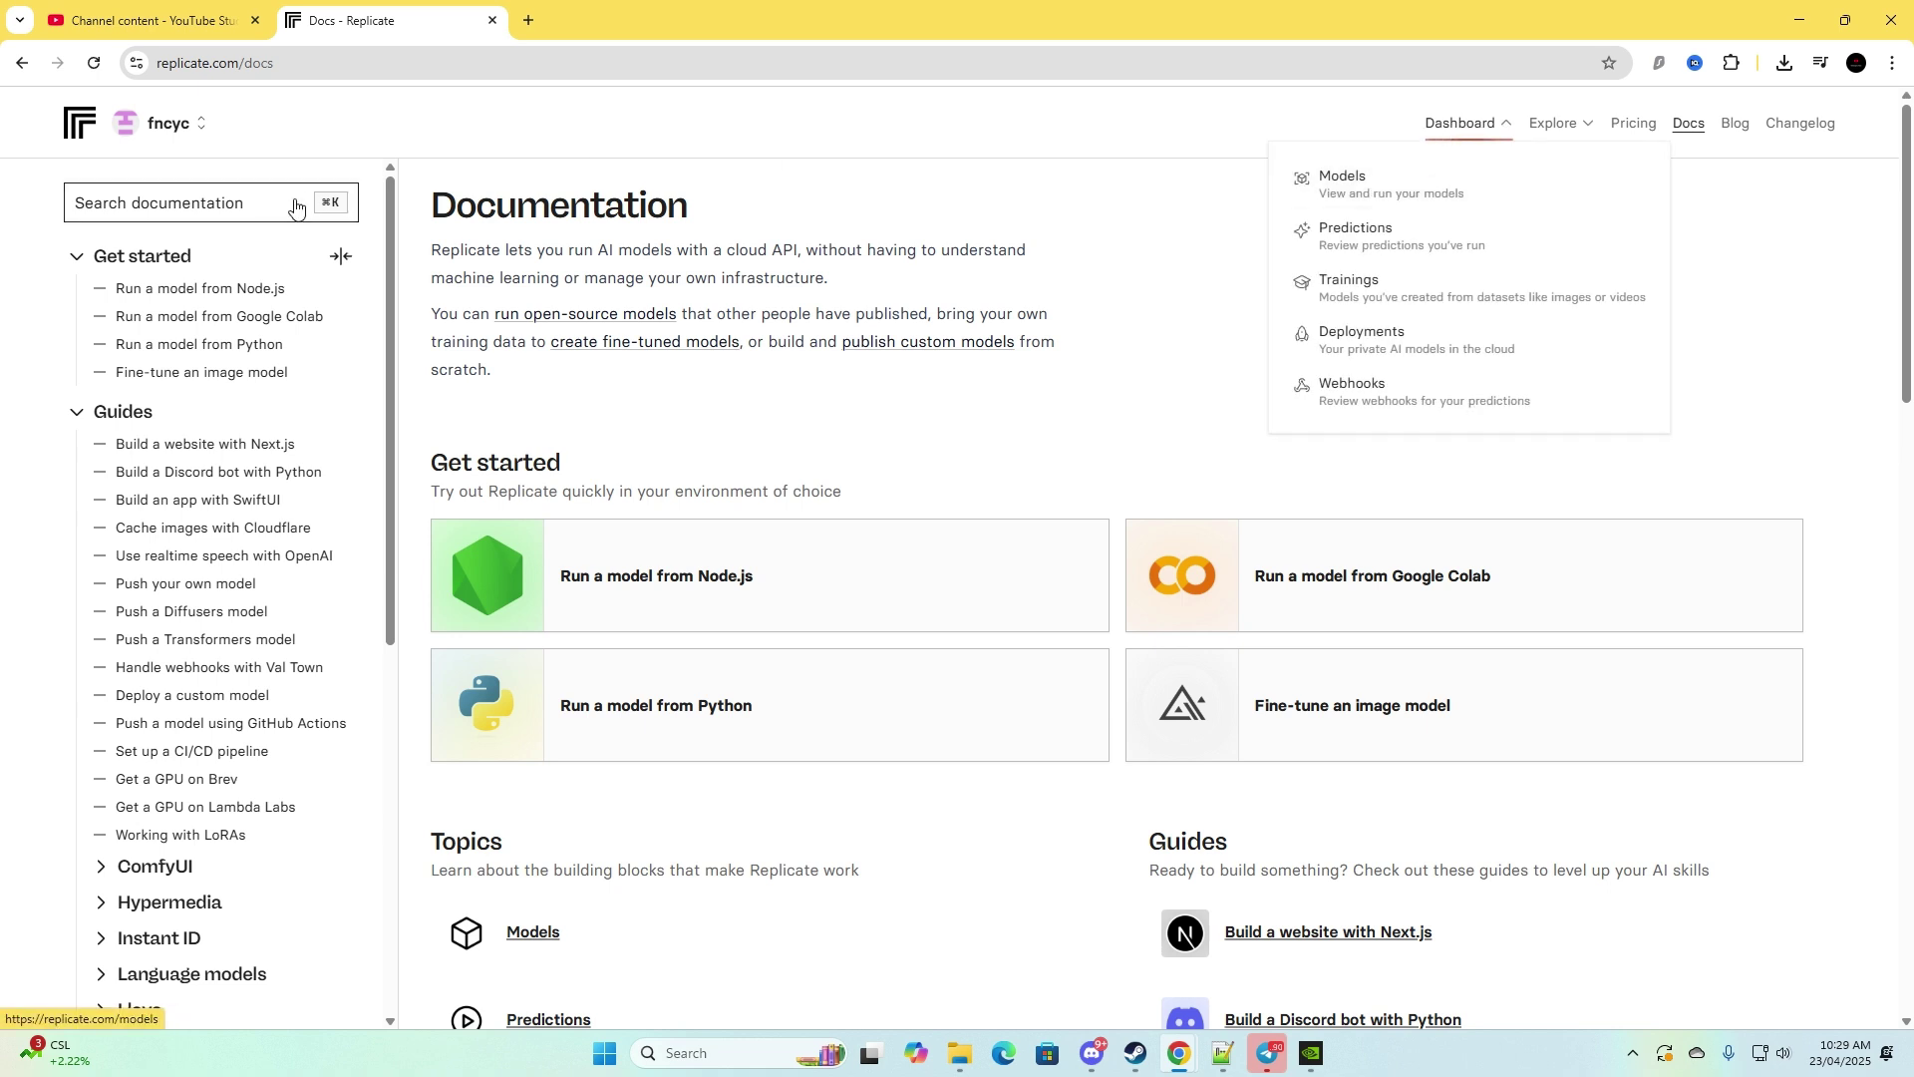
pyautogui.click(1436, 127)
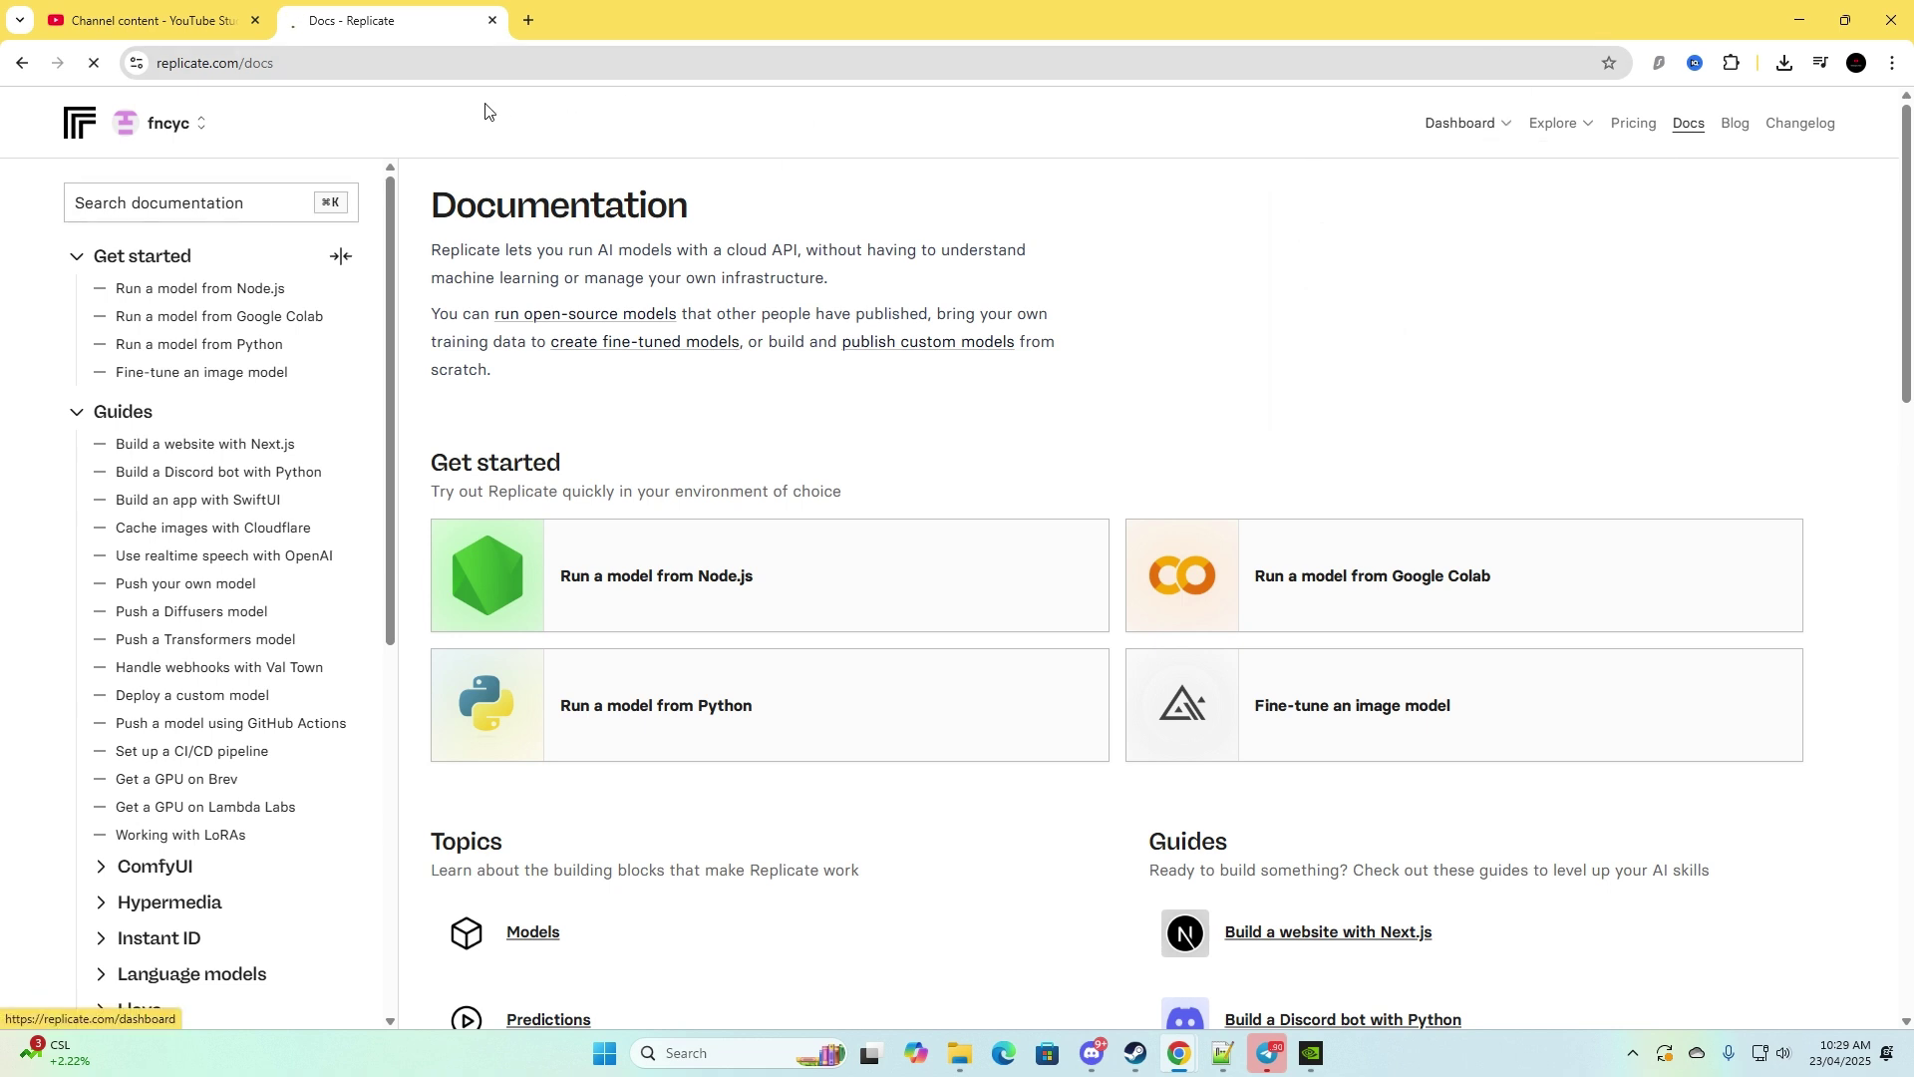
pyautogui.scroll(-1, 244, 276)
pyautogui.scroll(-2, 244, 276)
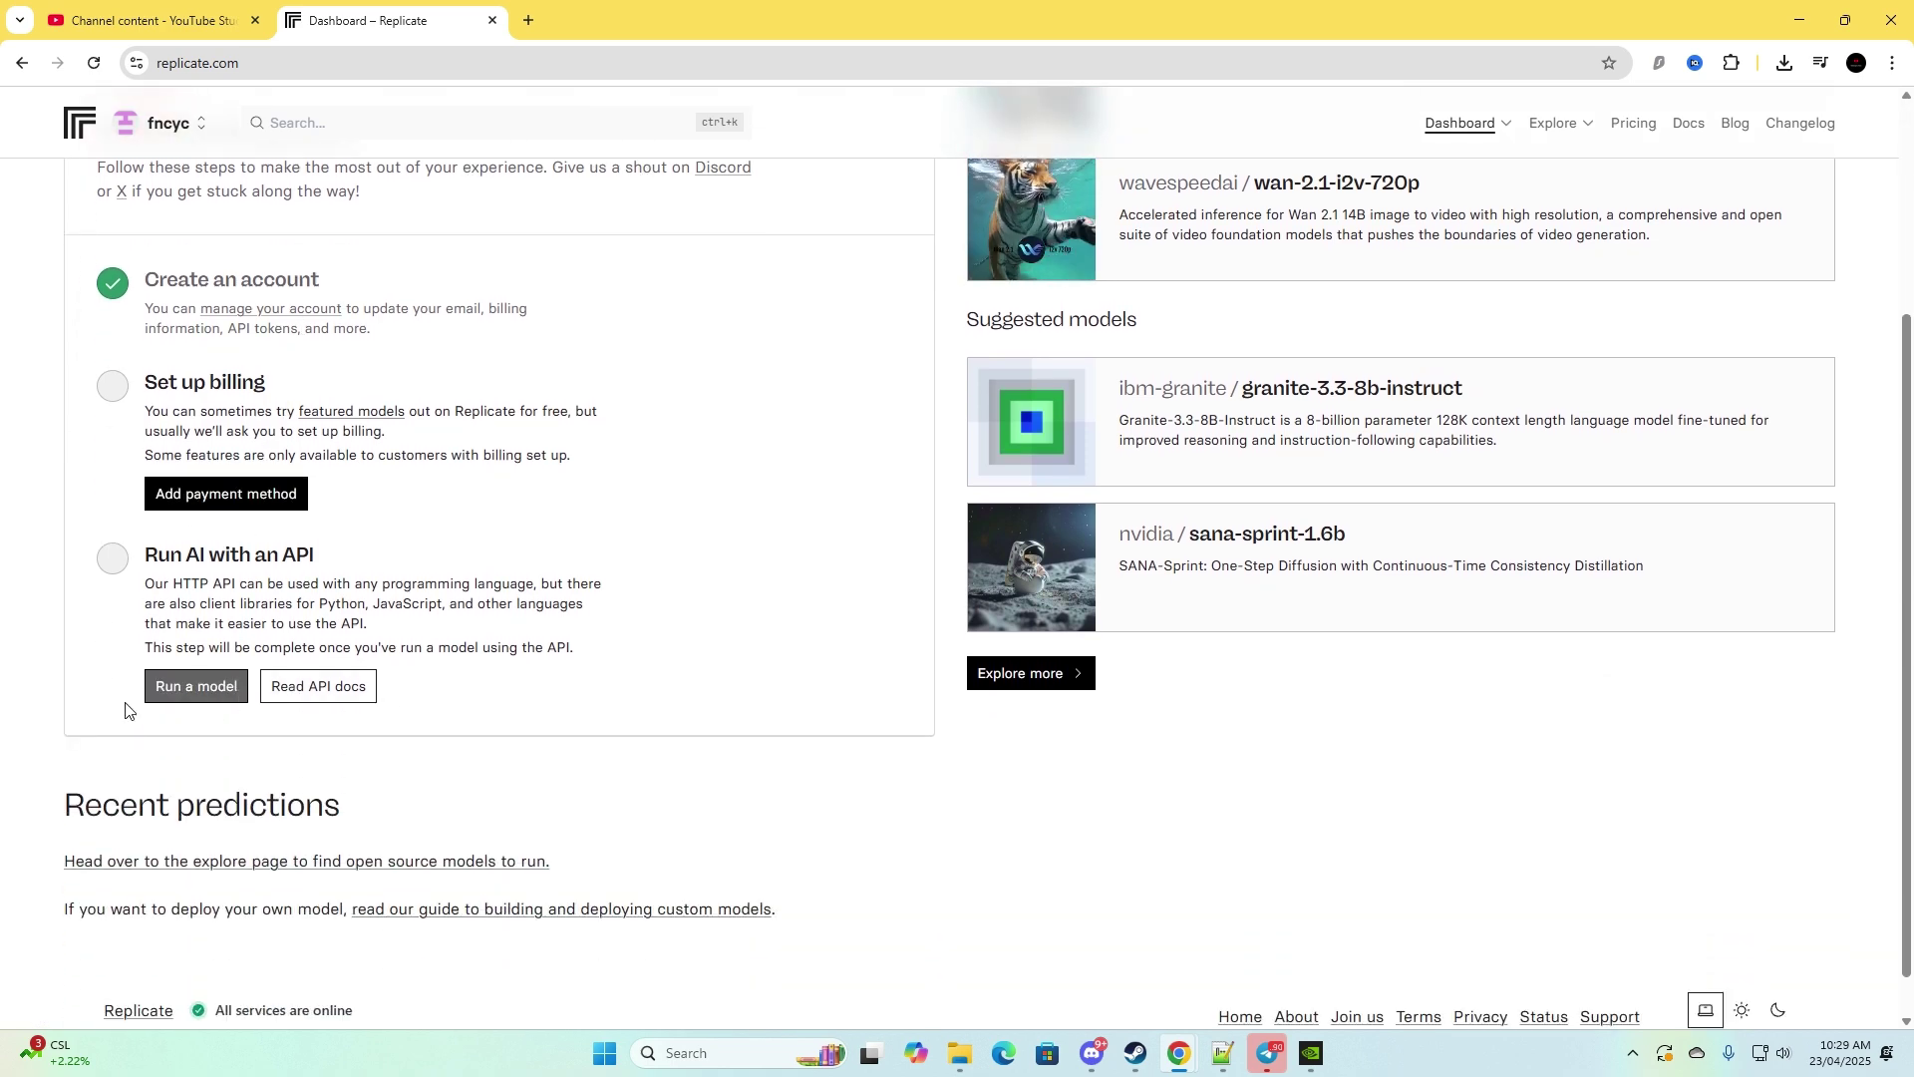
pyautogui.scroll(1, 653, 414)
pyautogui.scroll(-2, 178, 840)
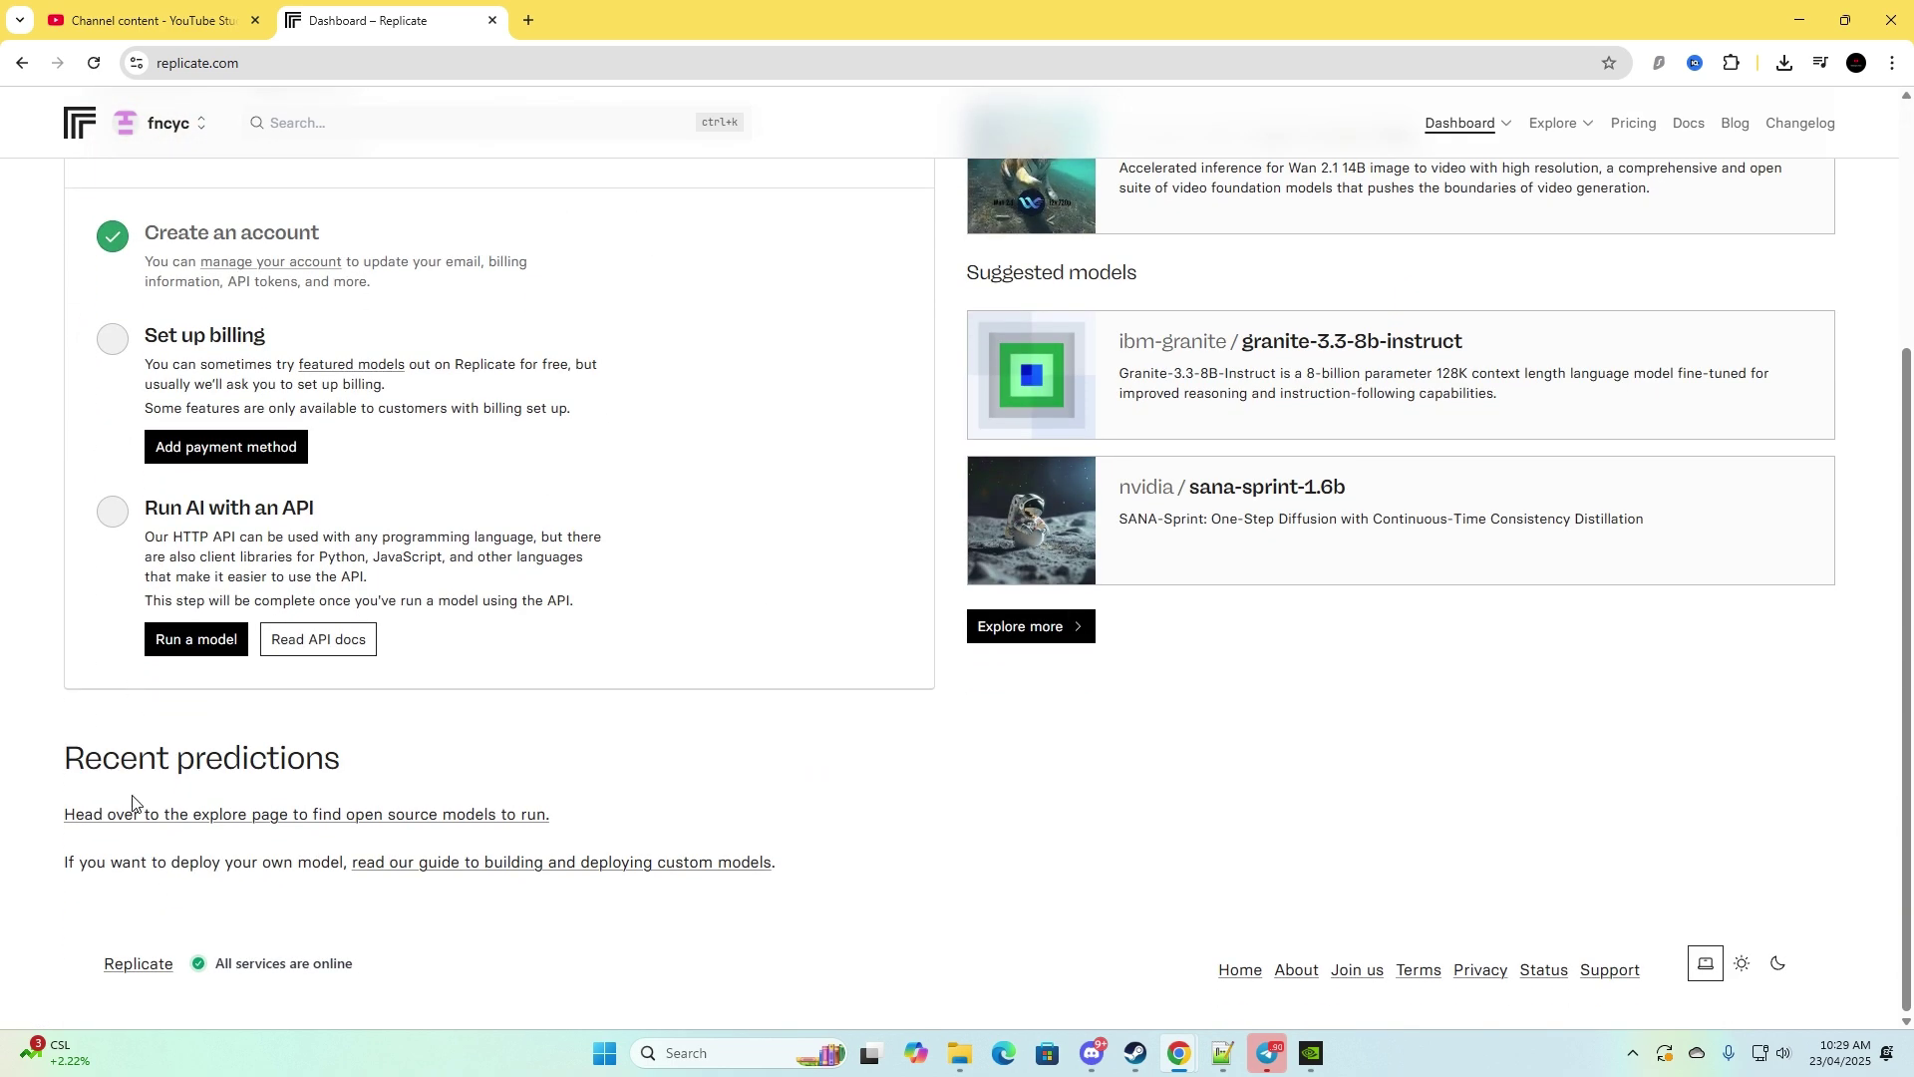
pyautogui.scroll(4, 199, 698)
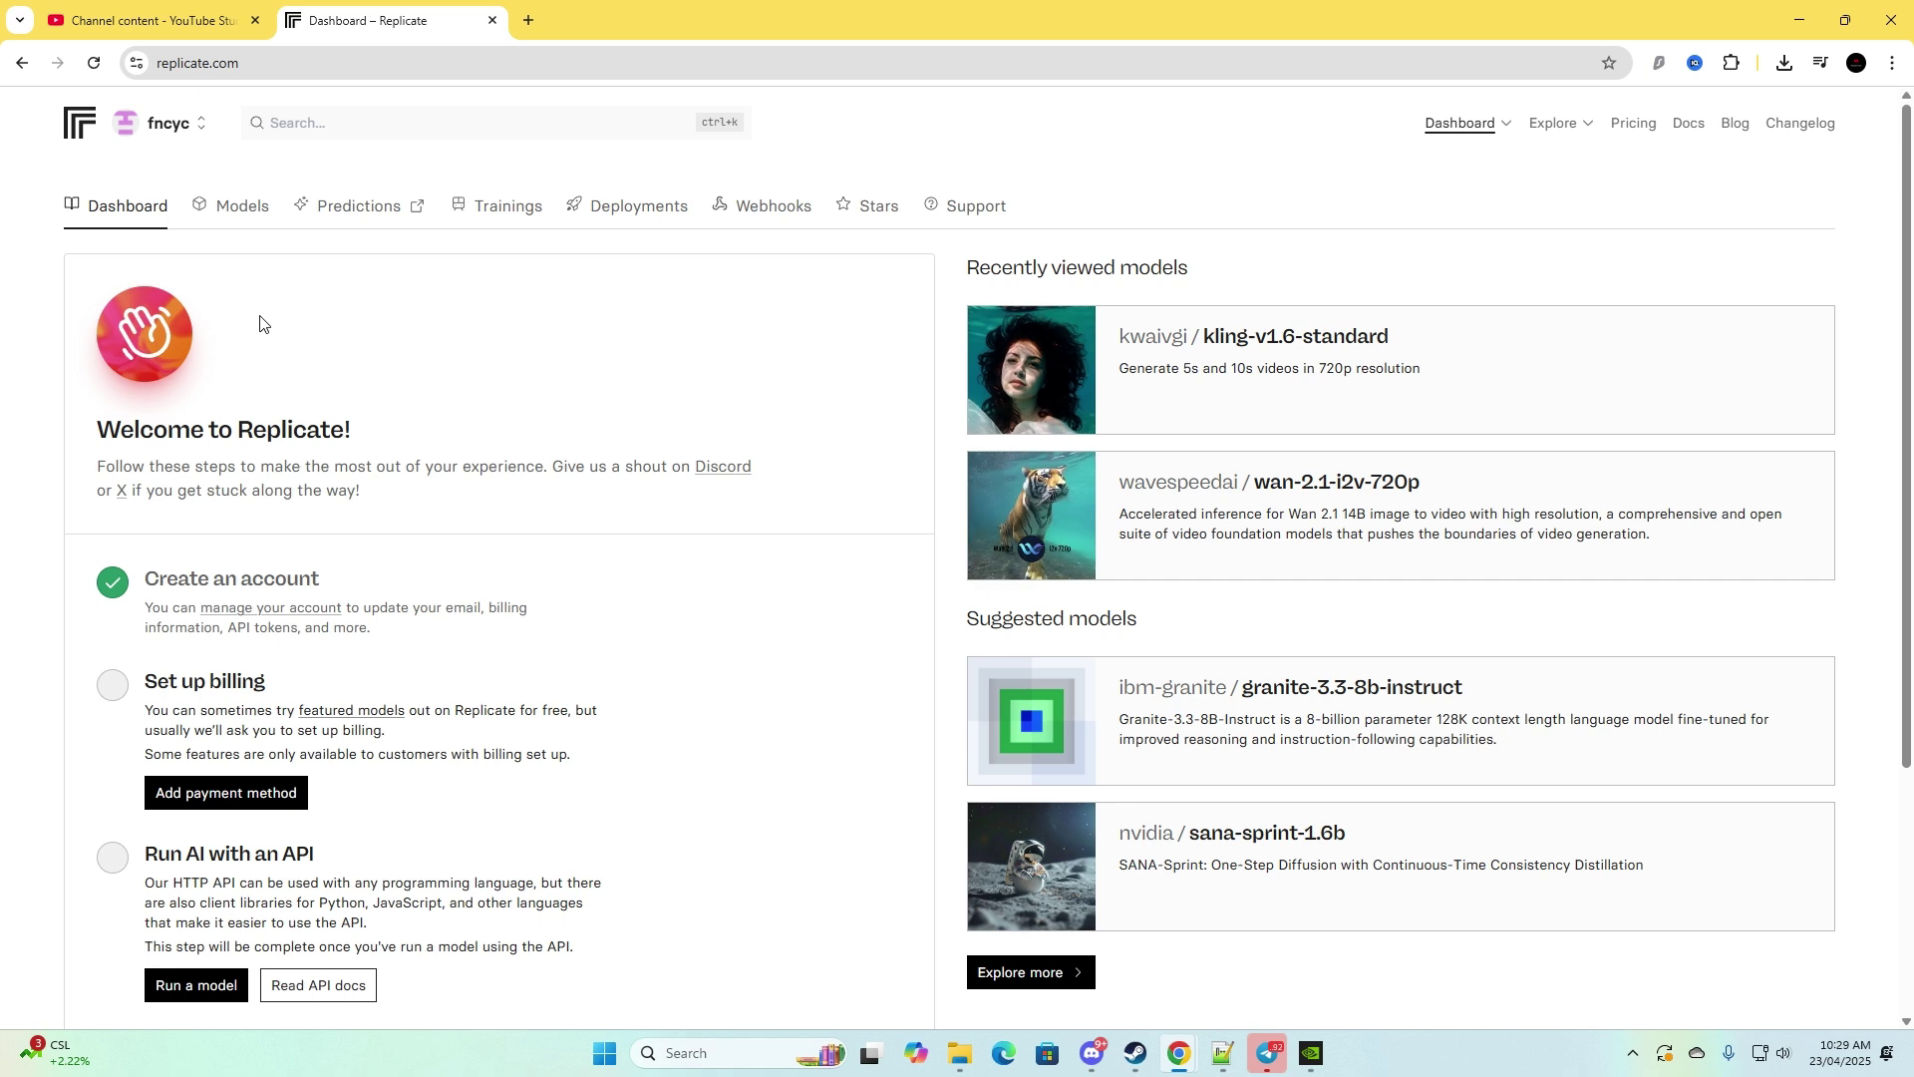
# - Open the Models page and scroll through its list
pyautogui.click(232, 209)
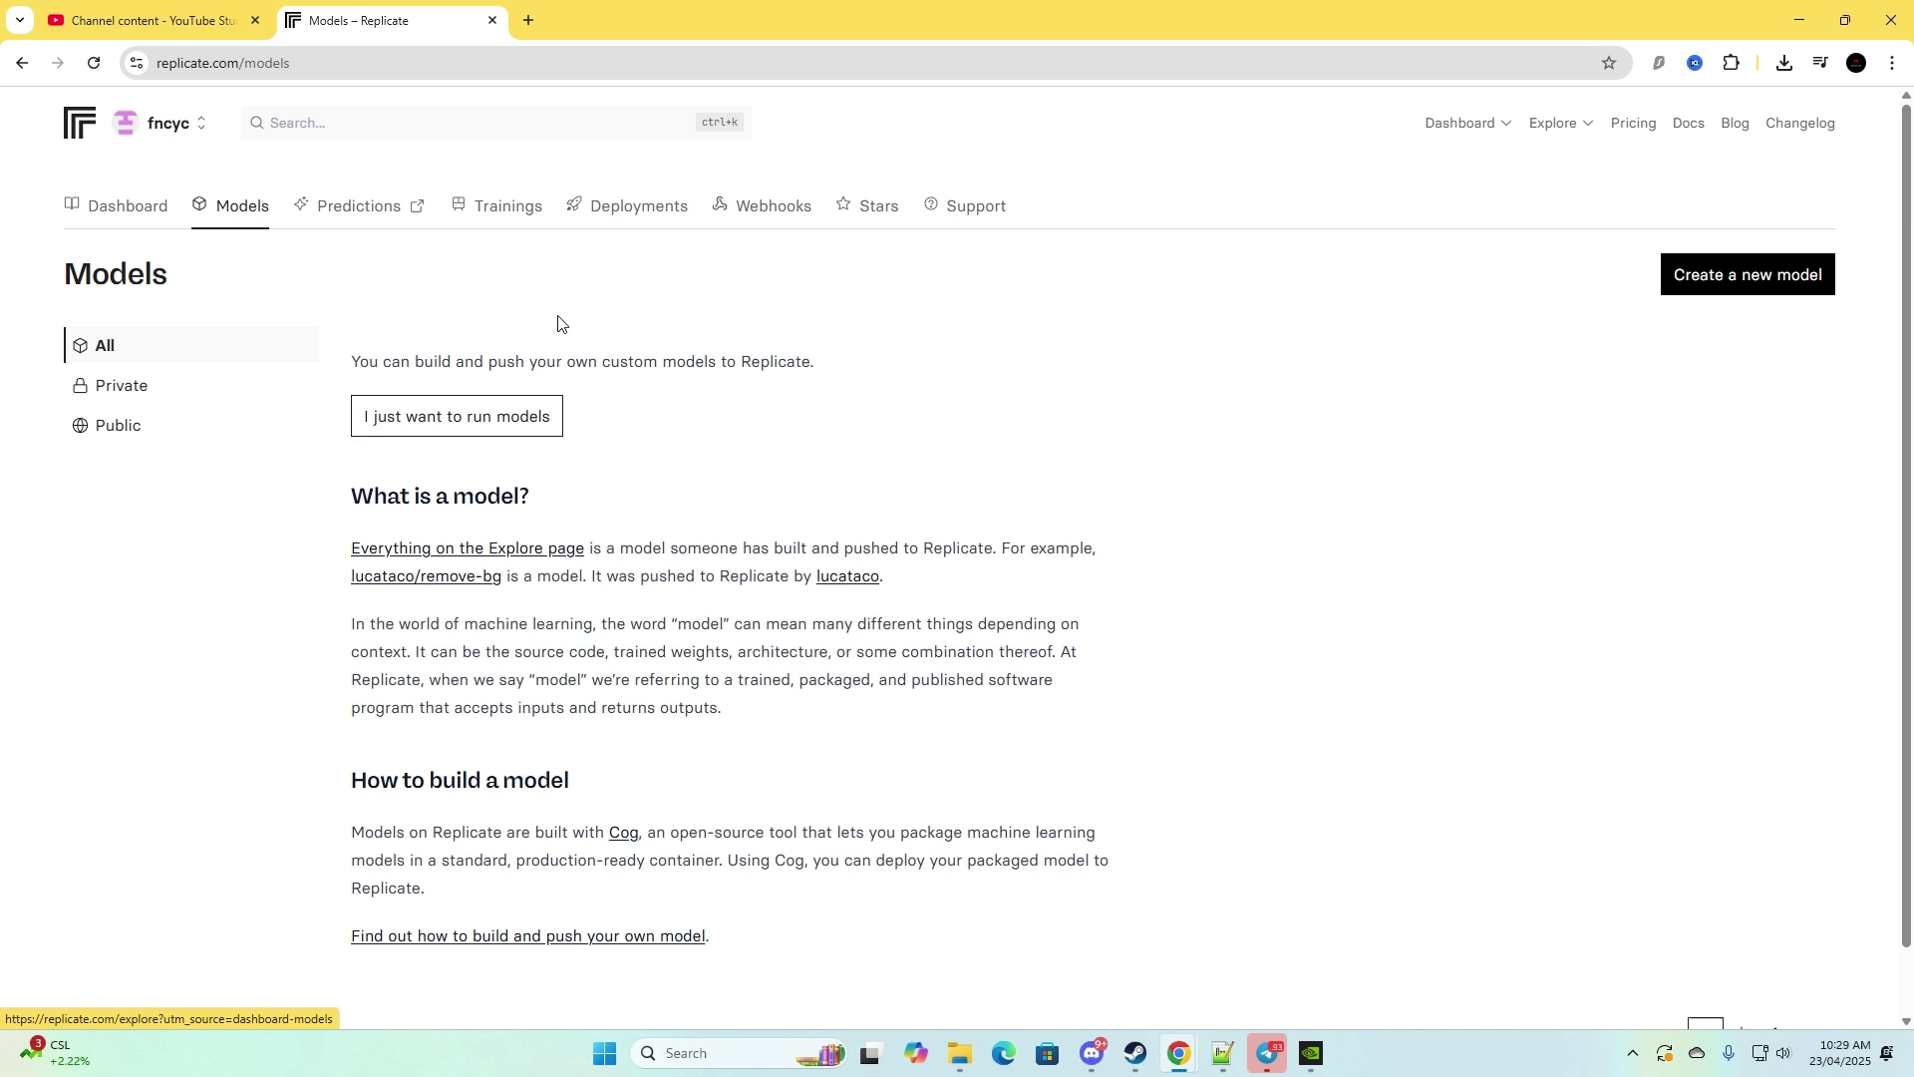
pyautogui.scroll(-1, 426, 349)
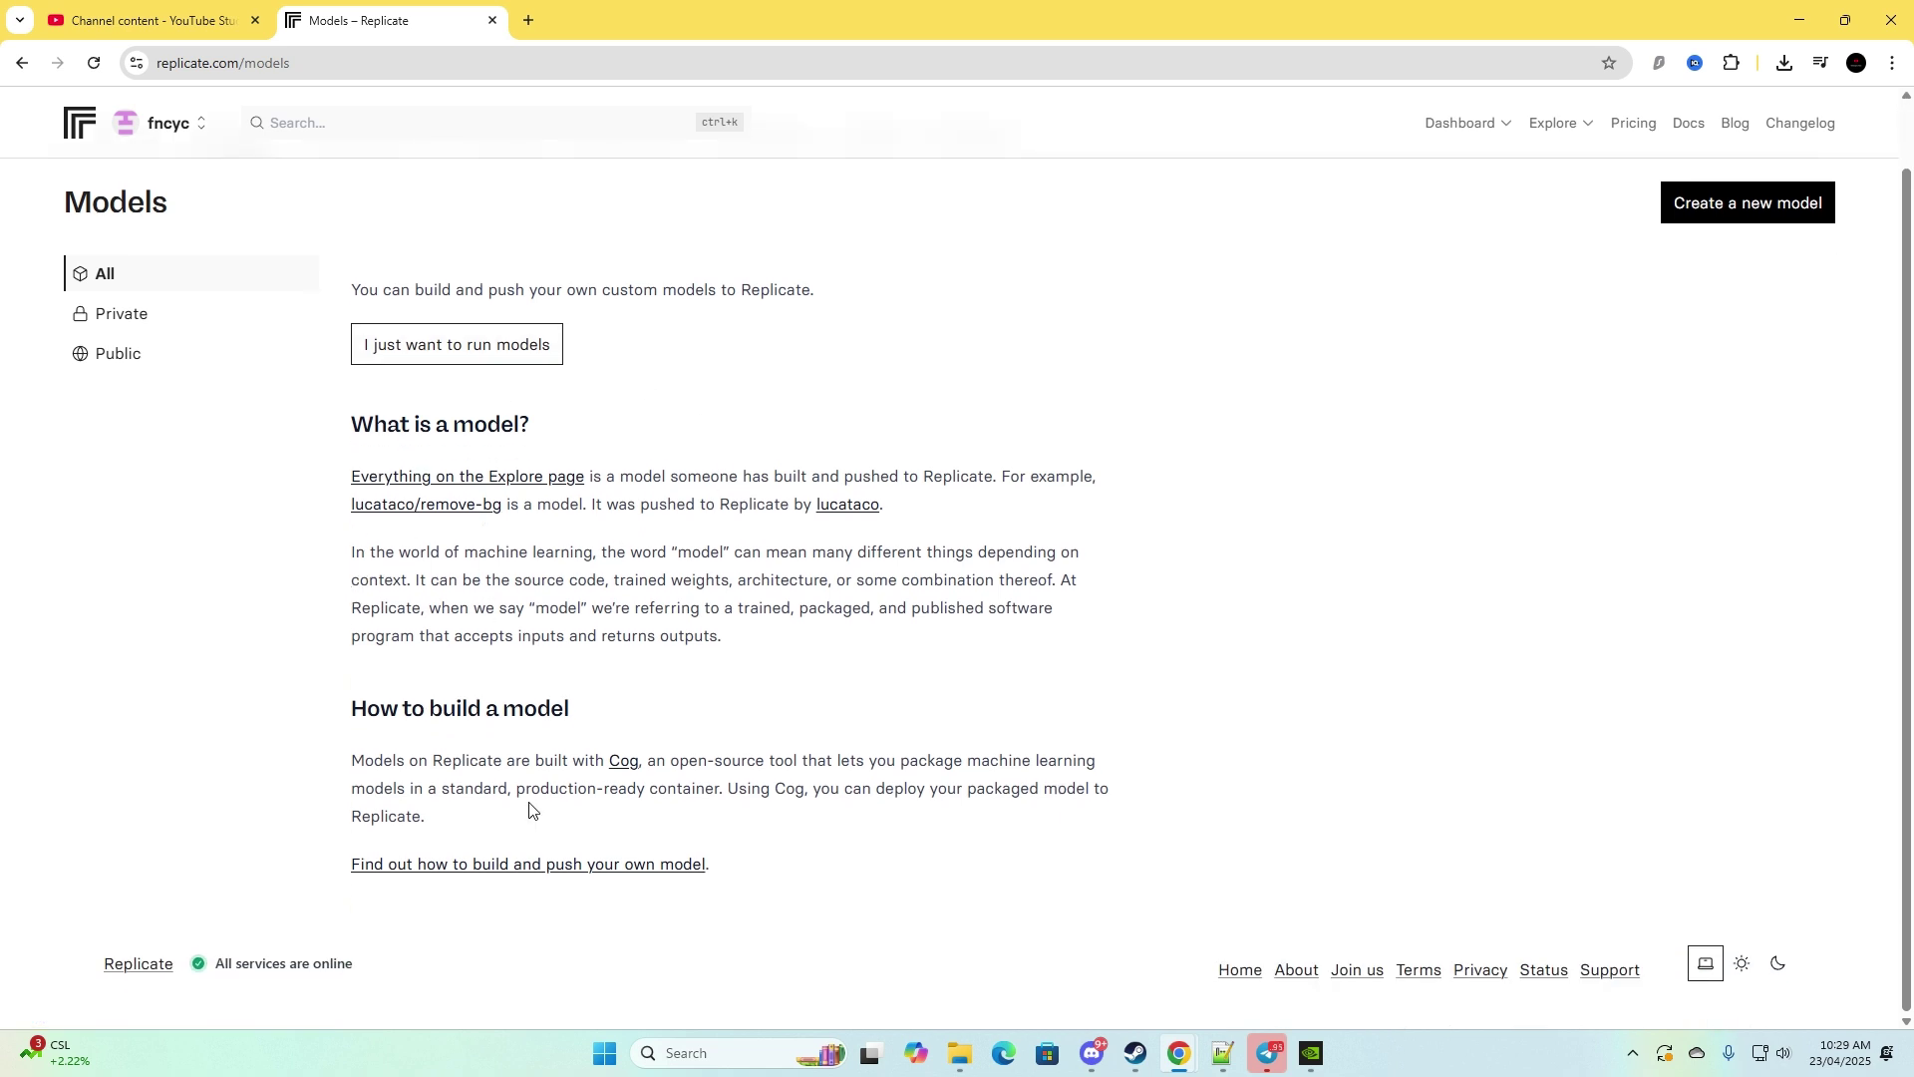
pyautogui.scroll(1, 487, 546)
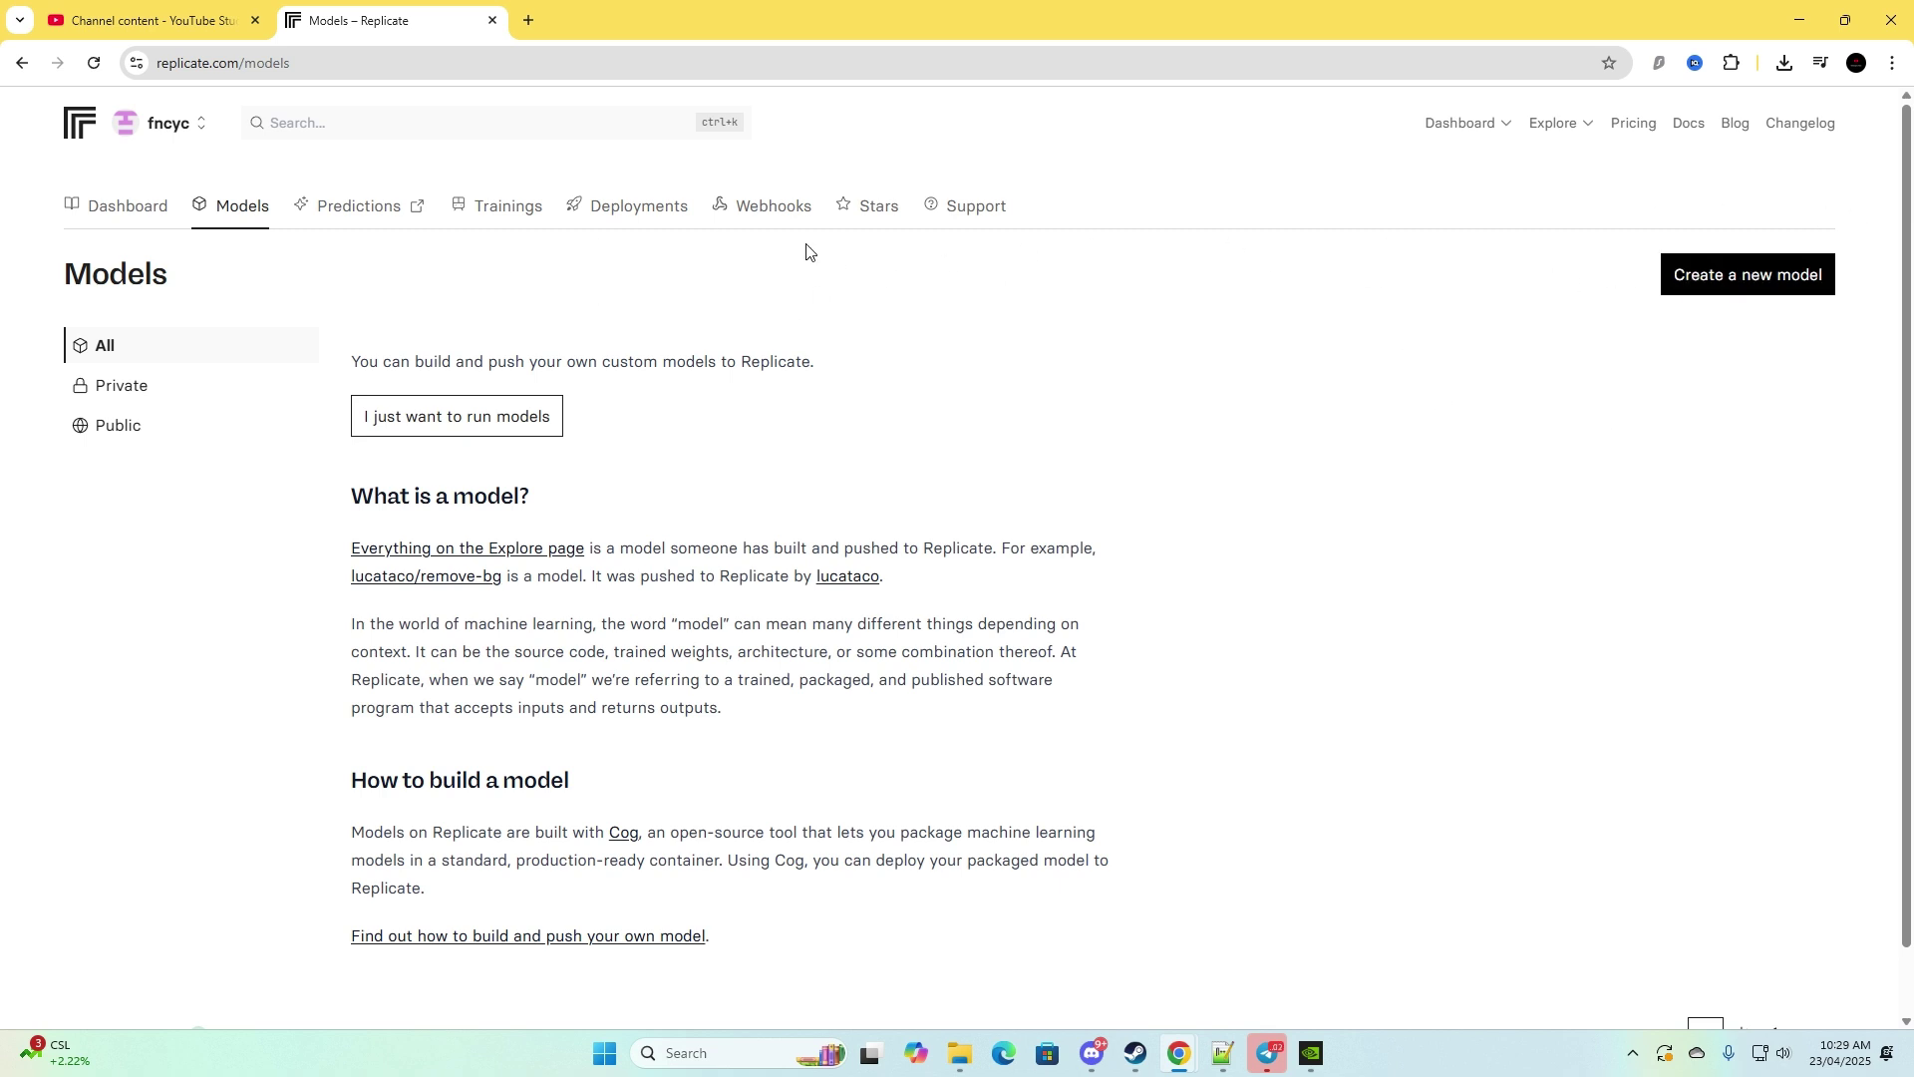
# - Open the Predictions history in a new tab, check the Status filter, keeping All
pyautogui.click(369, 214)
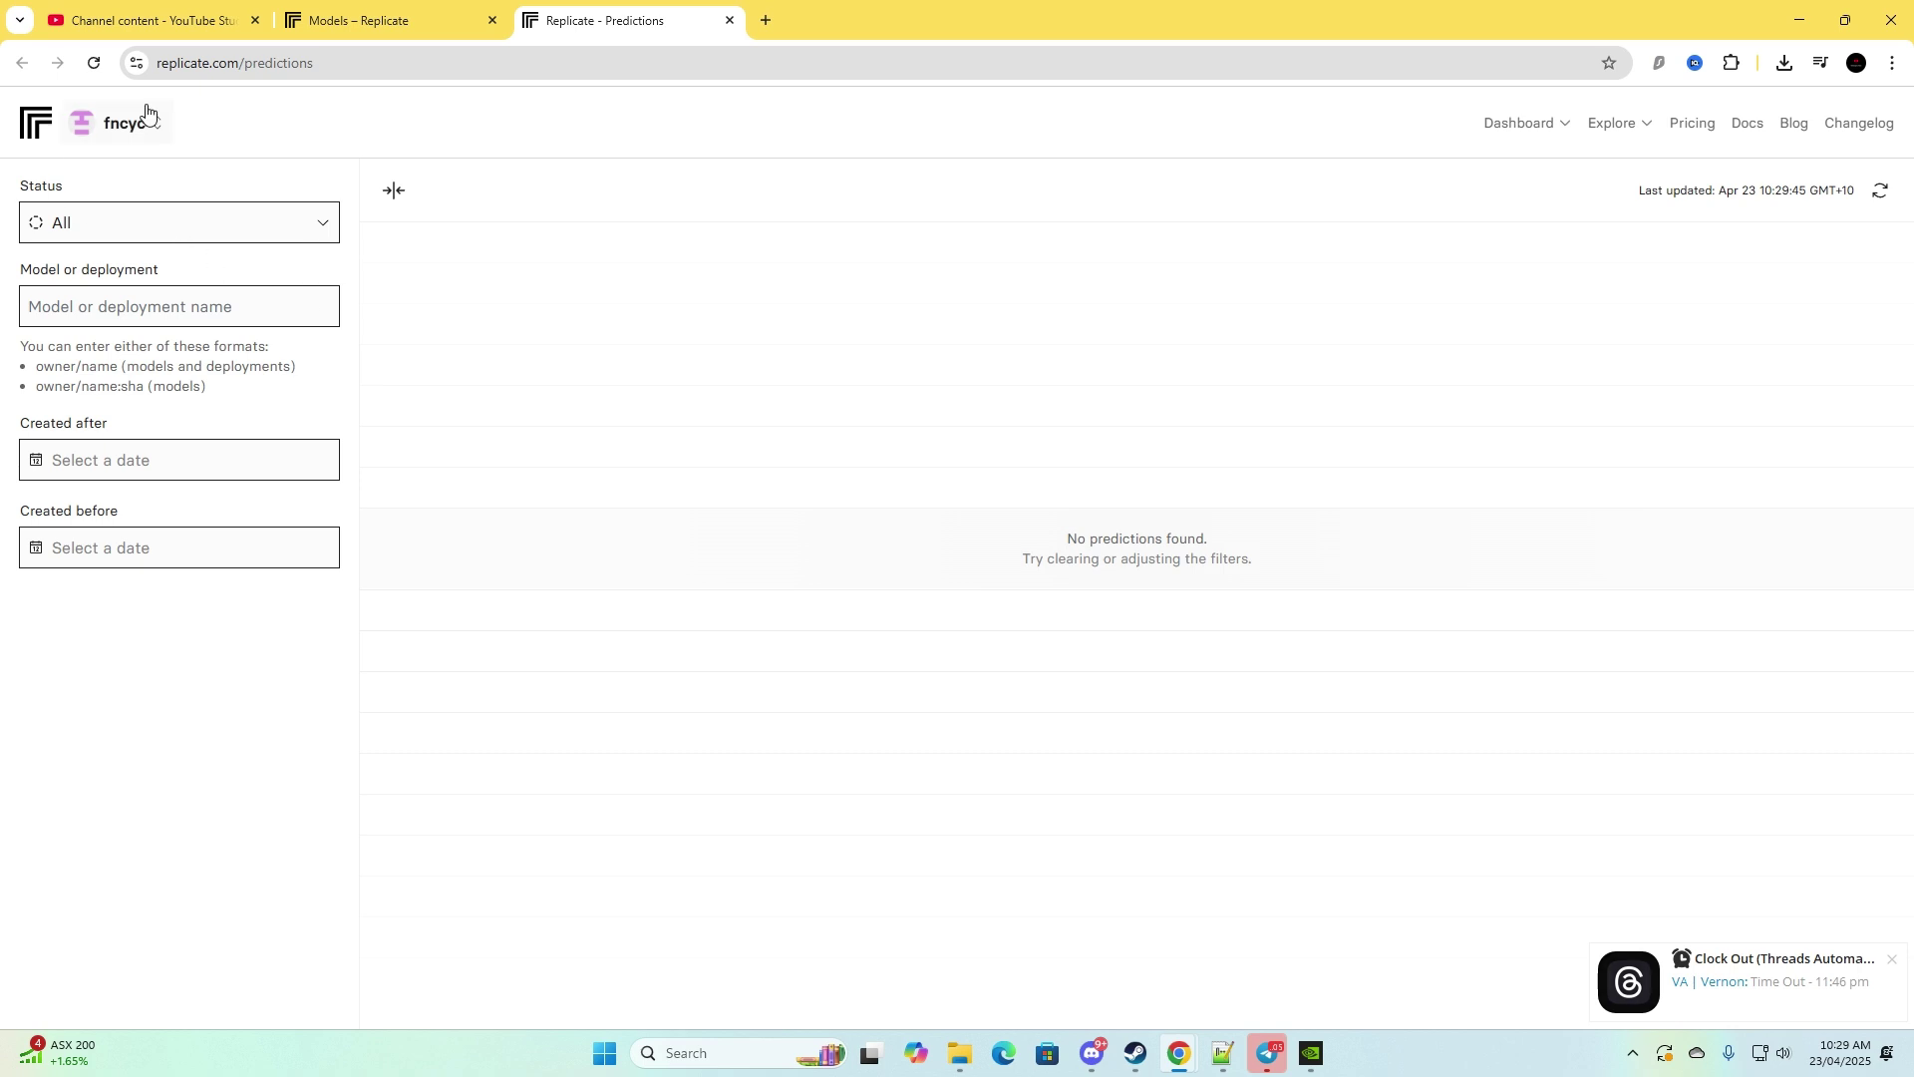
pyautogui.click(108, 228)
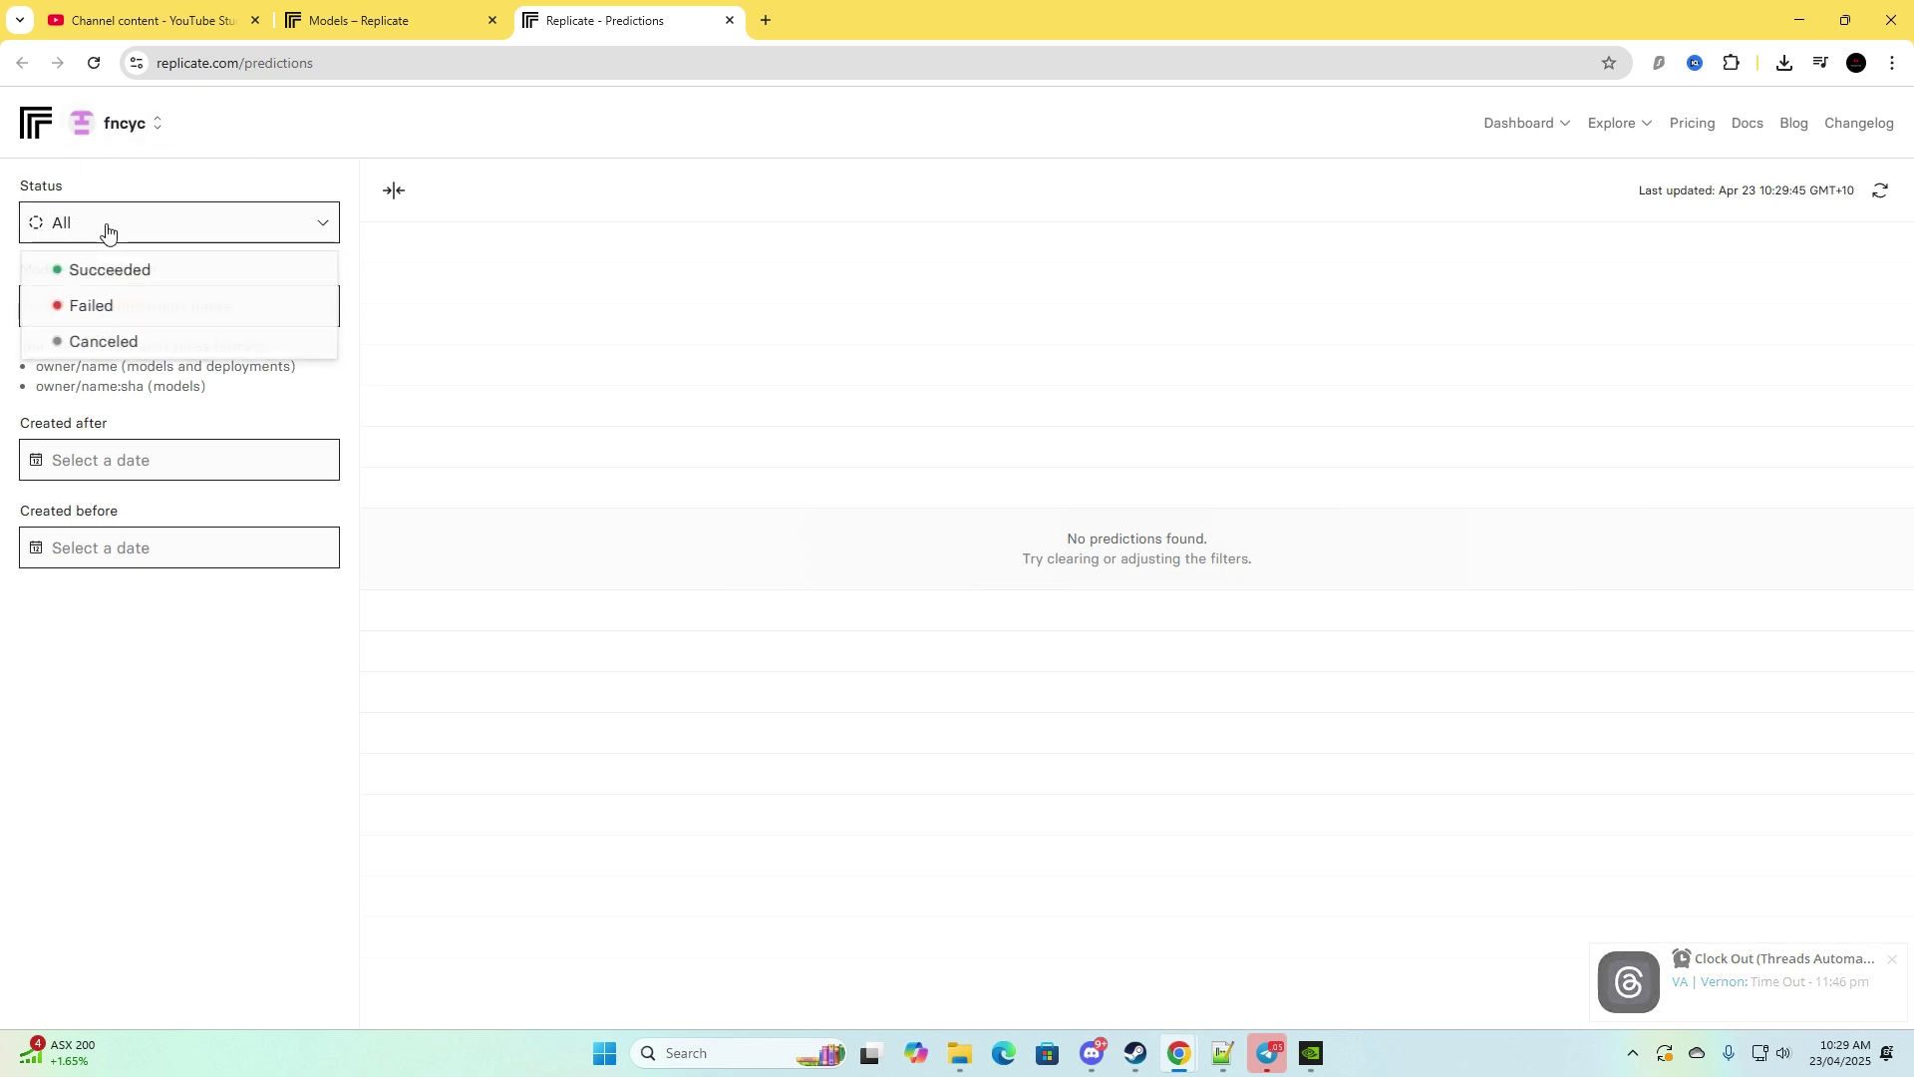
pyautogui.press('Escape')
pyautogui.click(112, 317)
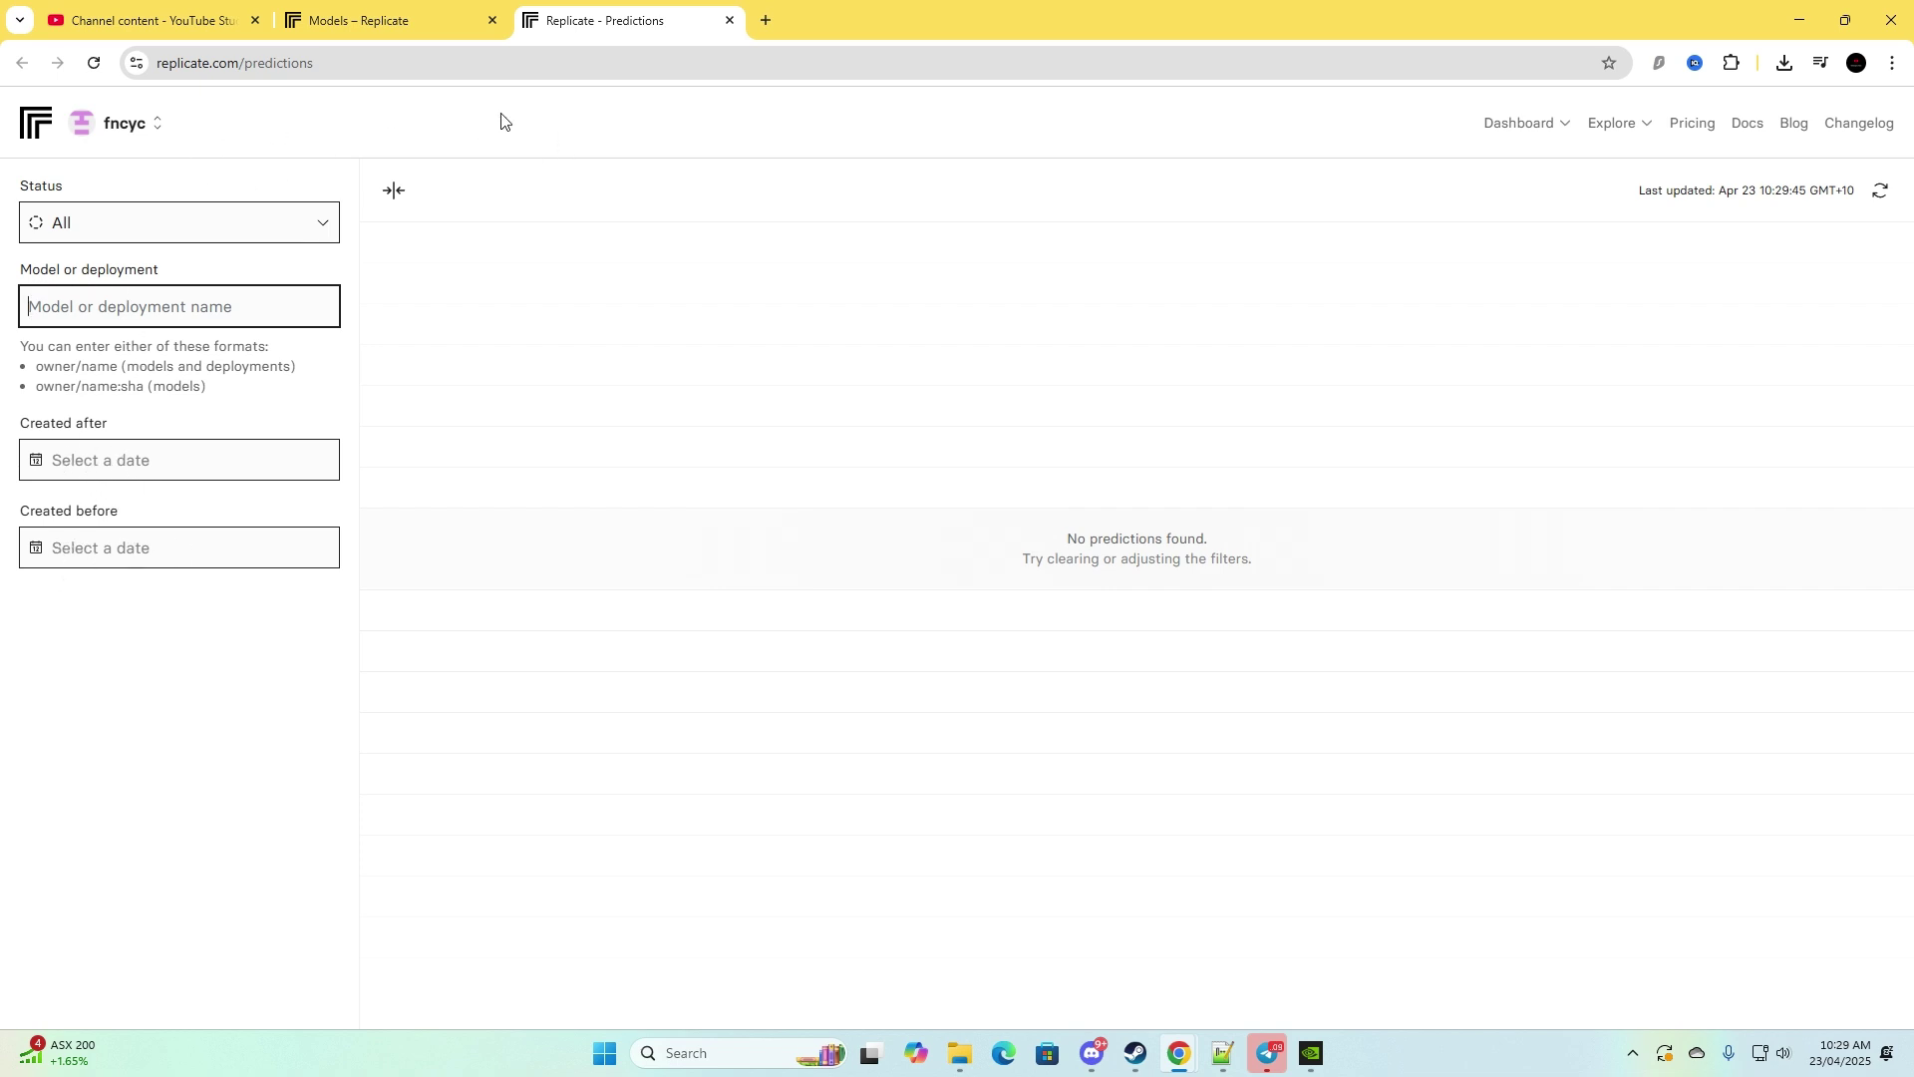
# - Back on the Models tab, visit the Trainings, Deployments and Webhooks pages in turn
pyautogui.click(423, 12)
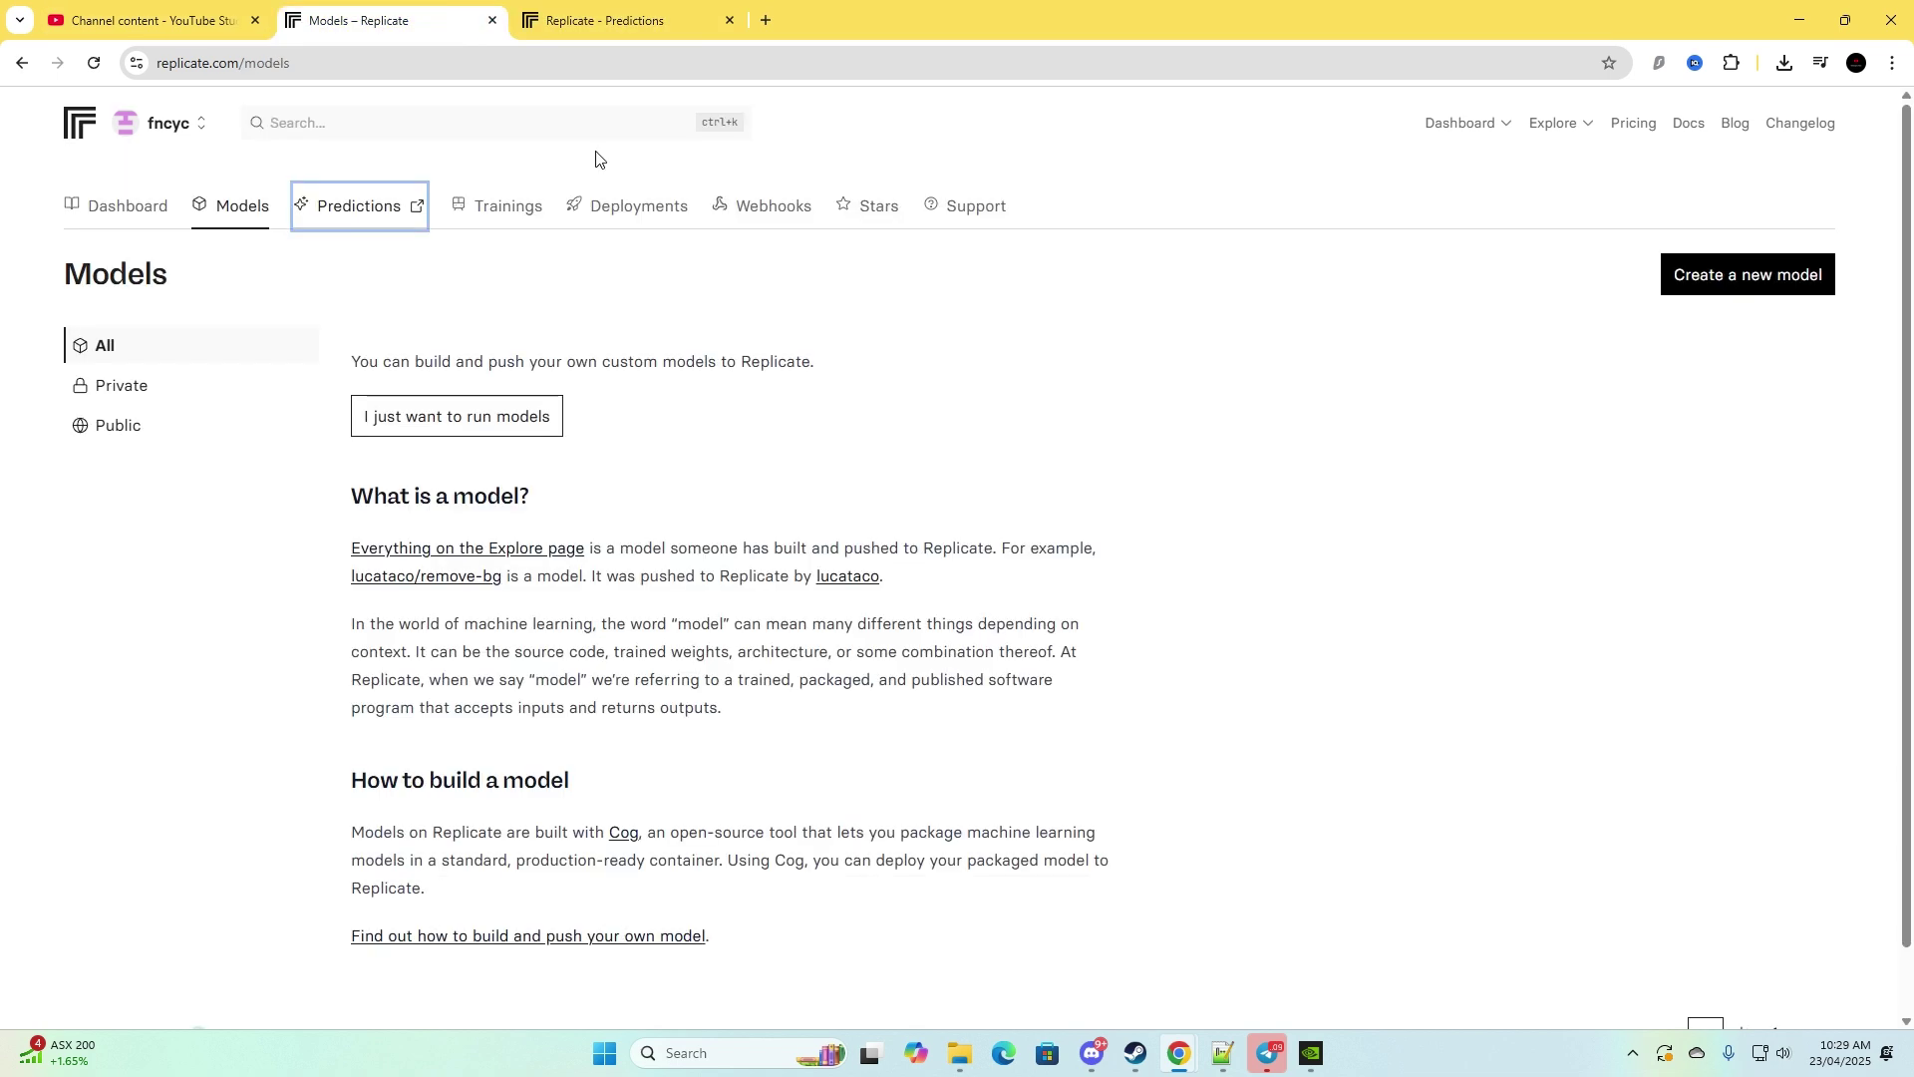
pyautogui.click(510, 207)
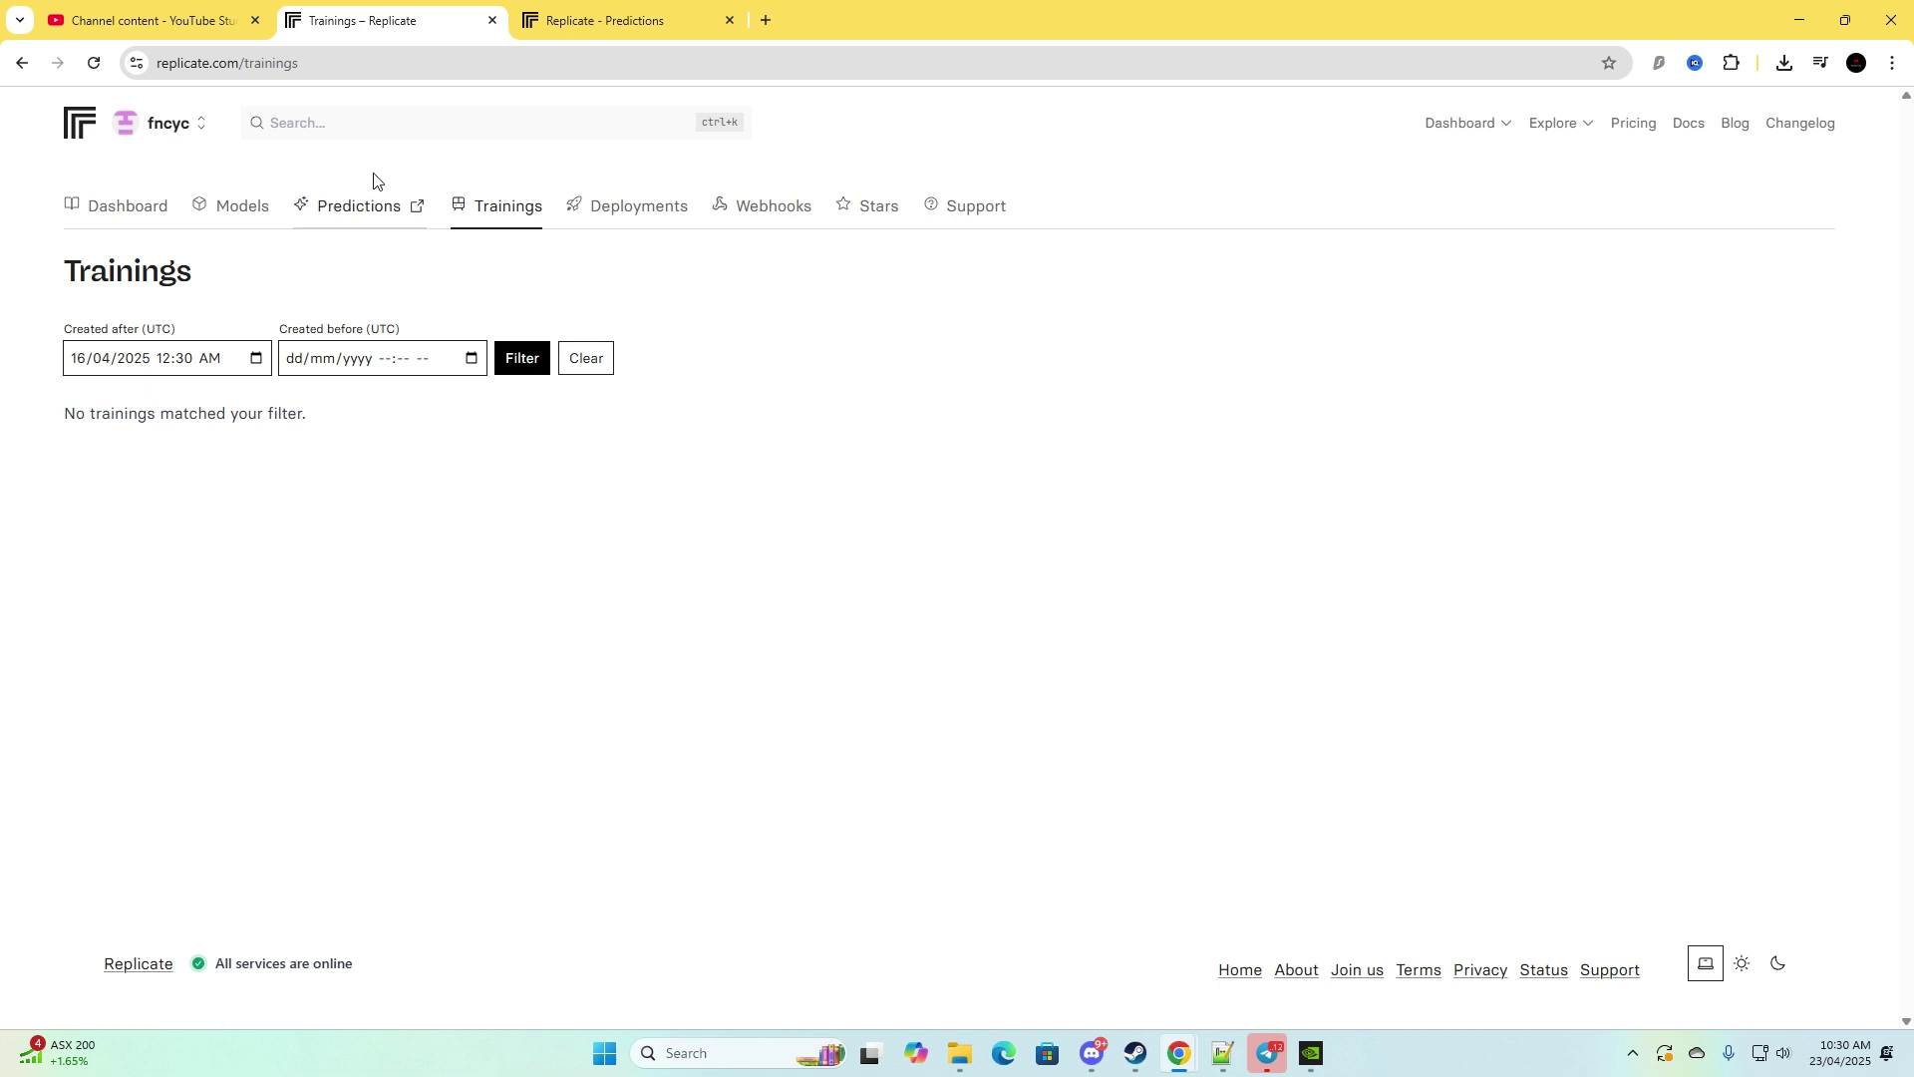
pyautogui.click(648, 211)
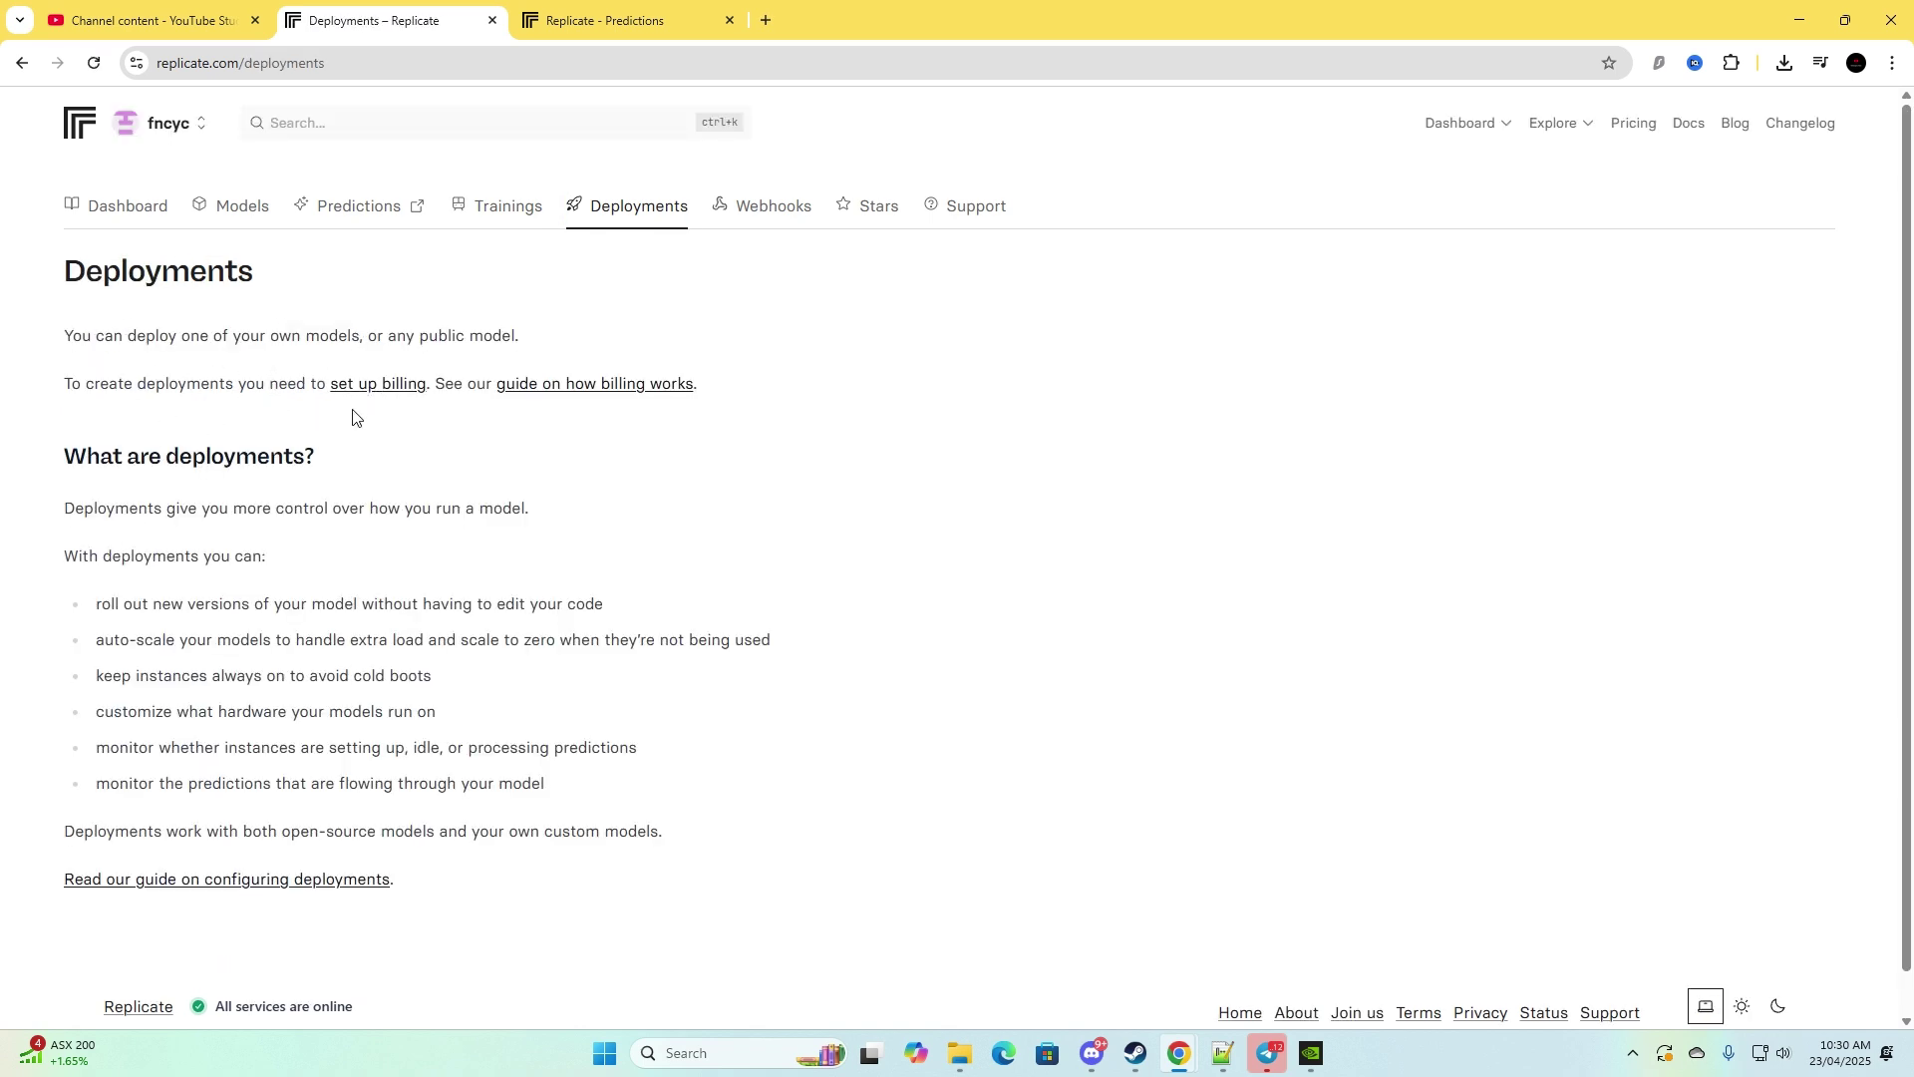
pyautogui.click(726, 209)
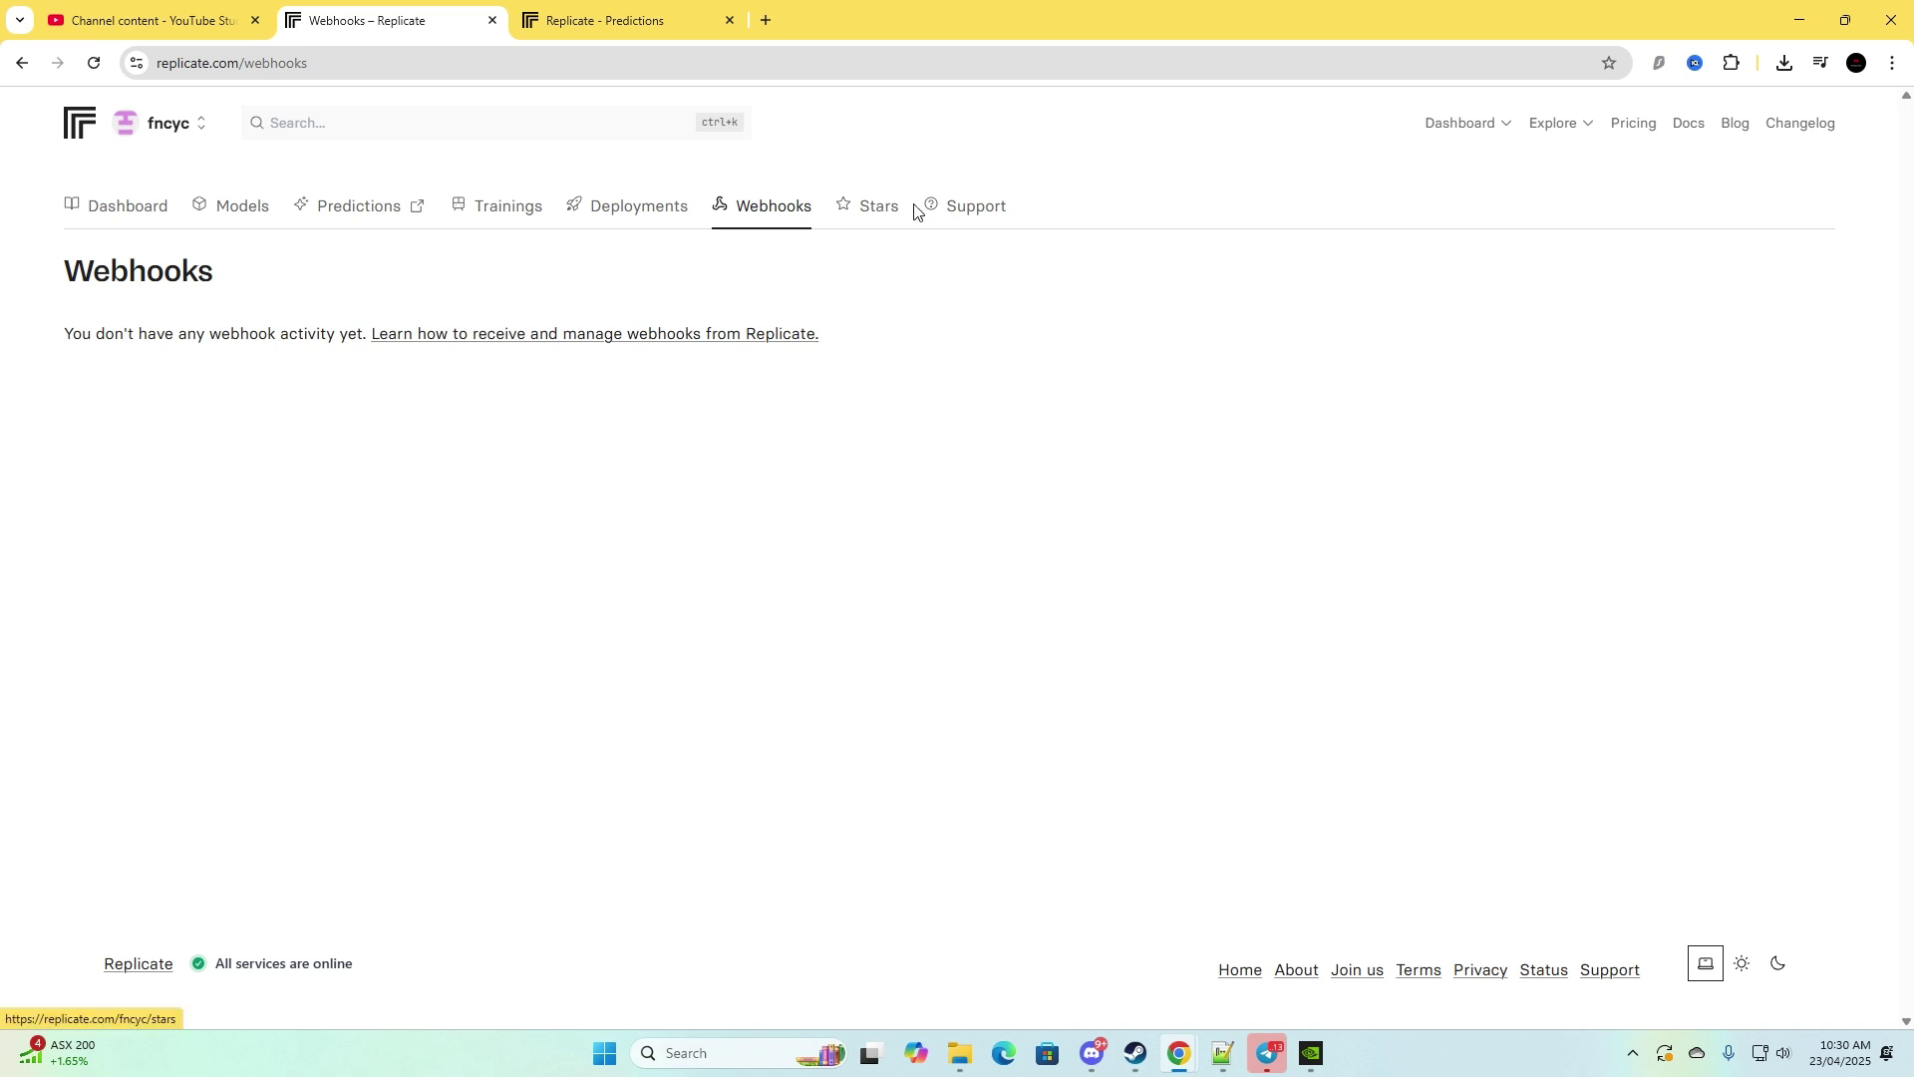
# - Bring up the hardware Pricing page and dismiss the NVIDIA overlay covering it
pyautogui.click(1625, 140)
pyautogui.hotkey('alt', 'z')
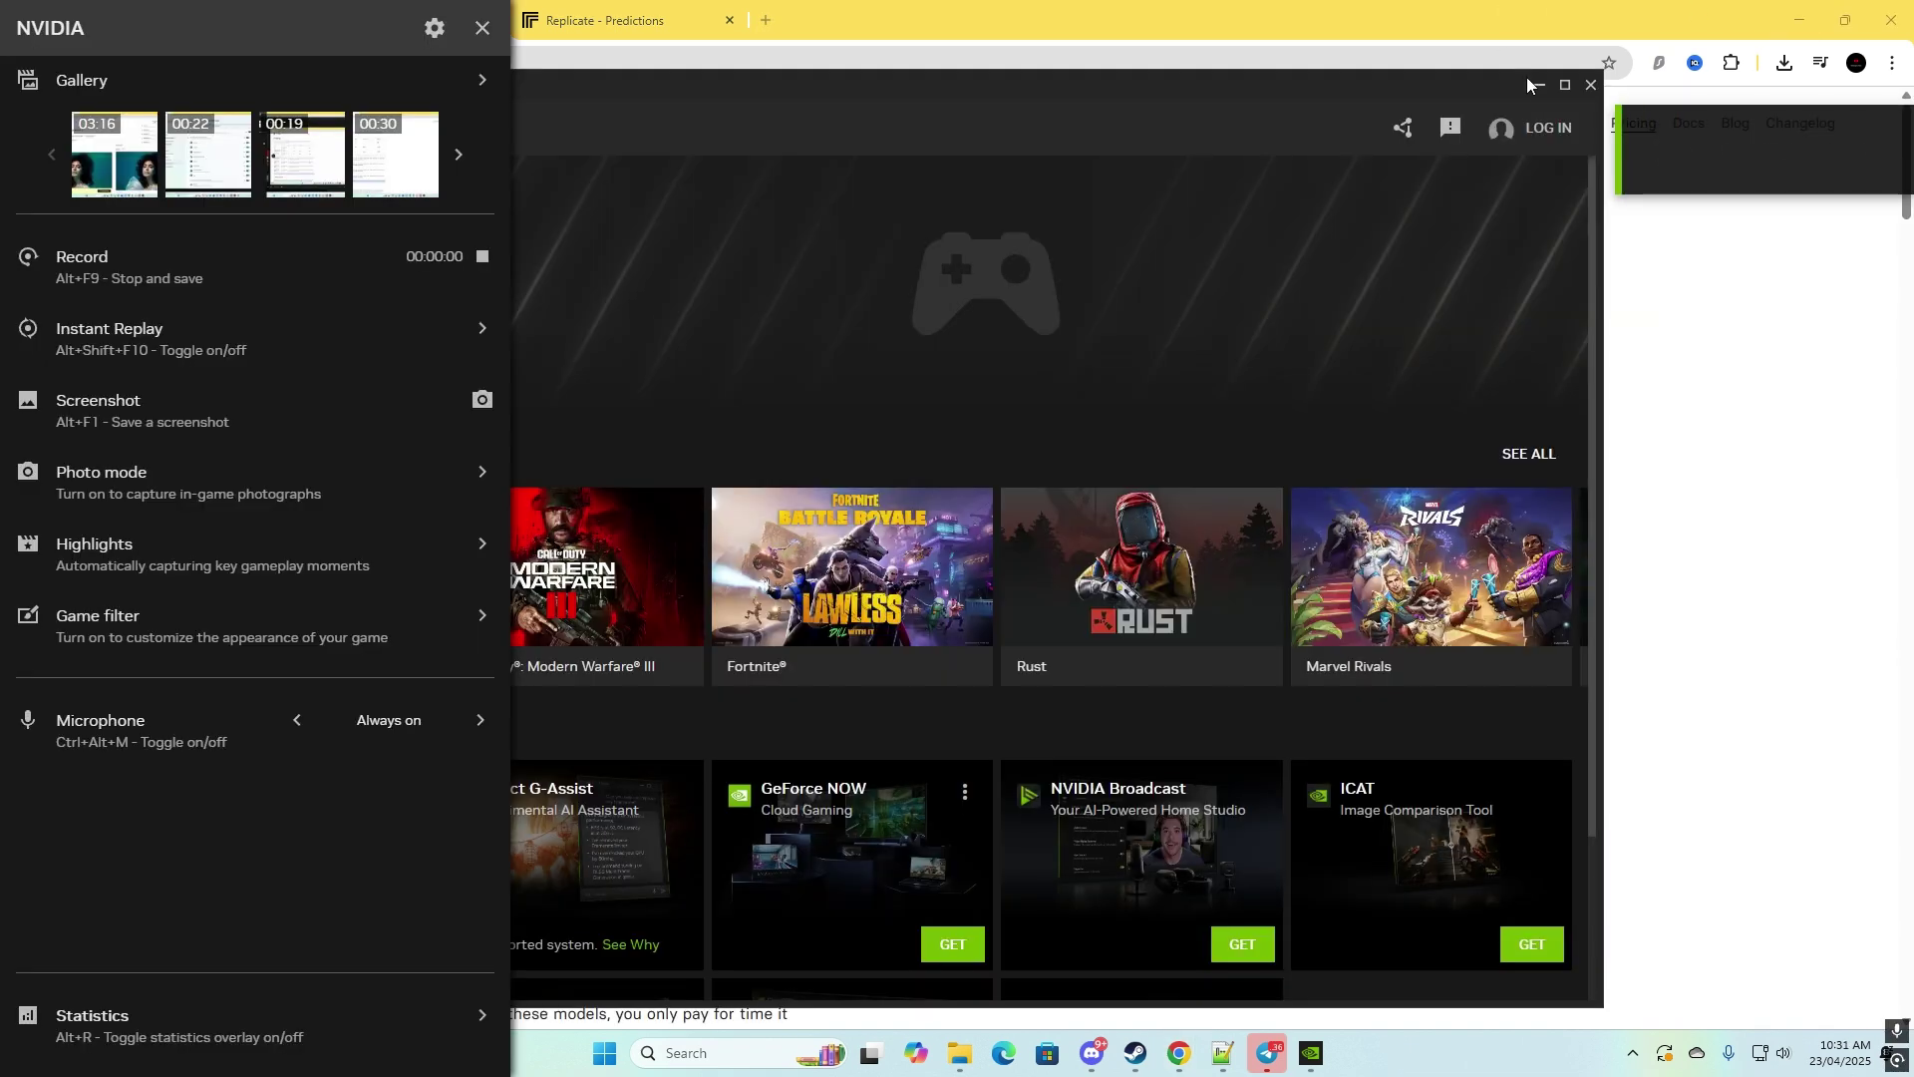
pyautogui.click(1532, 85)
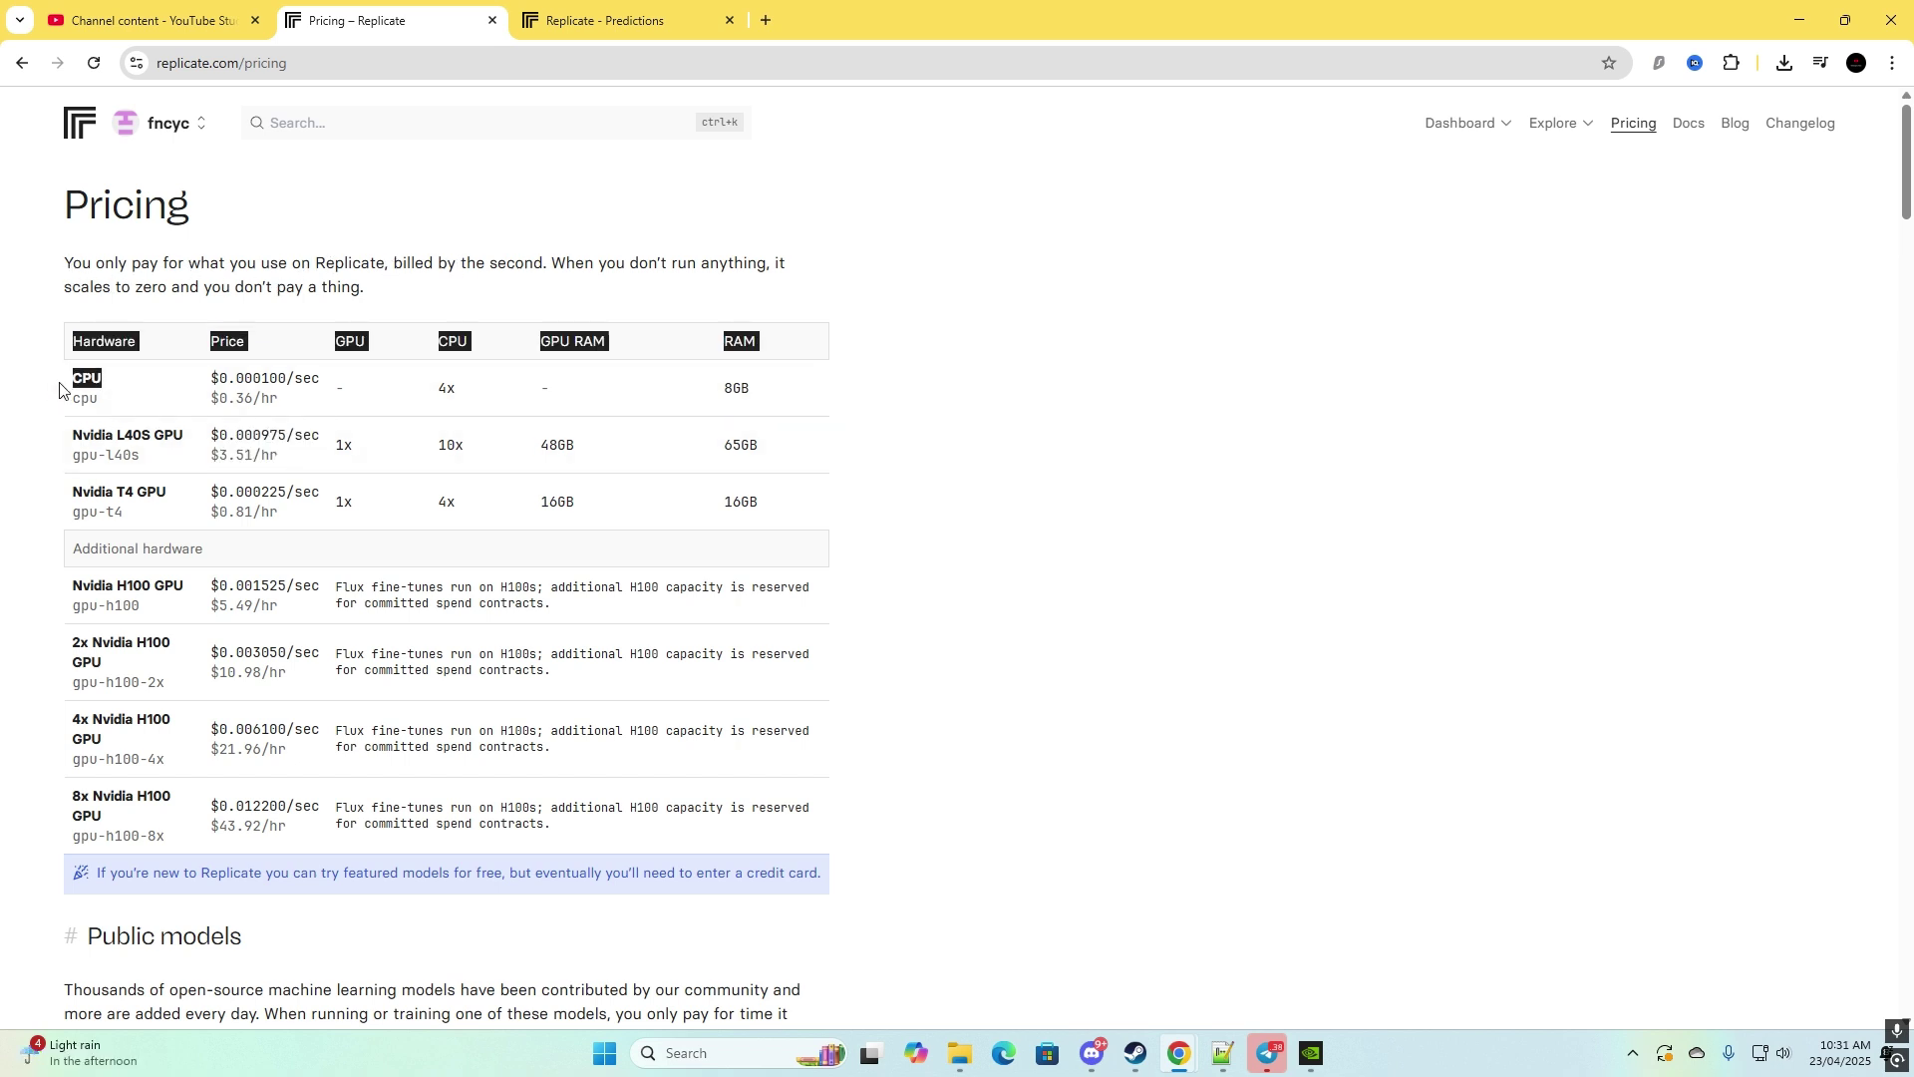
pyautogui.moveTo(73, 492); pyautogui.dragTo(170, 503)
pyautogui.scroll(-2, 164, 509)
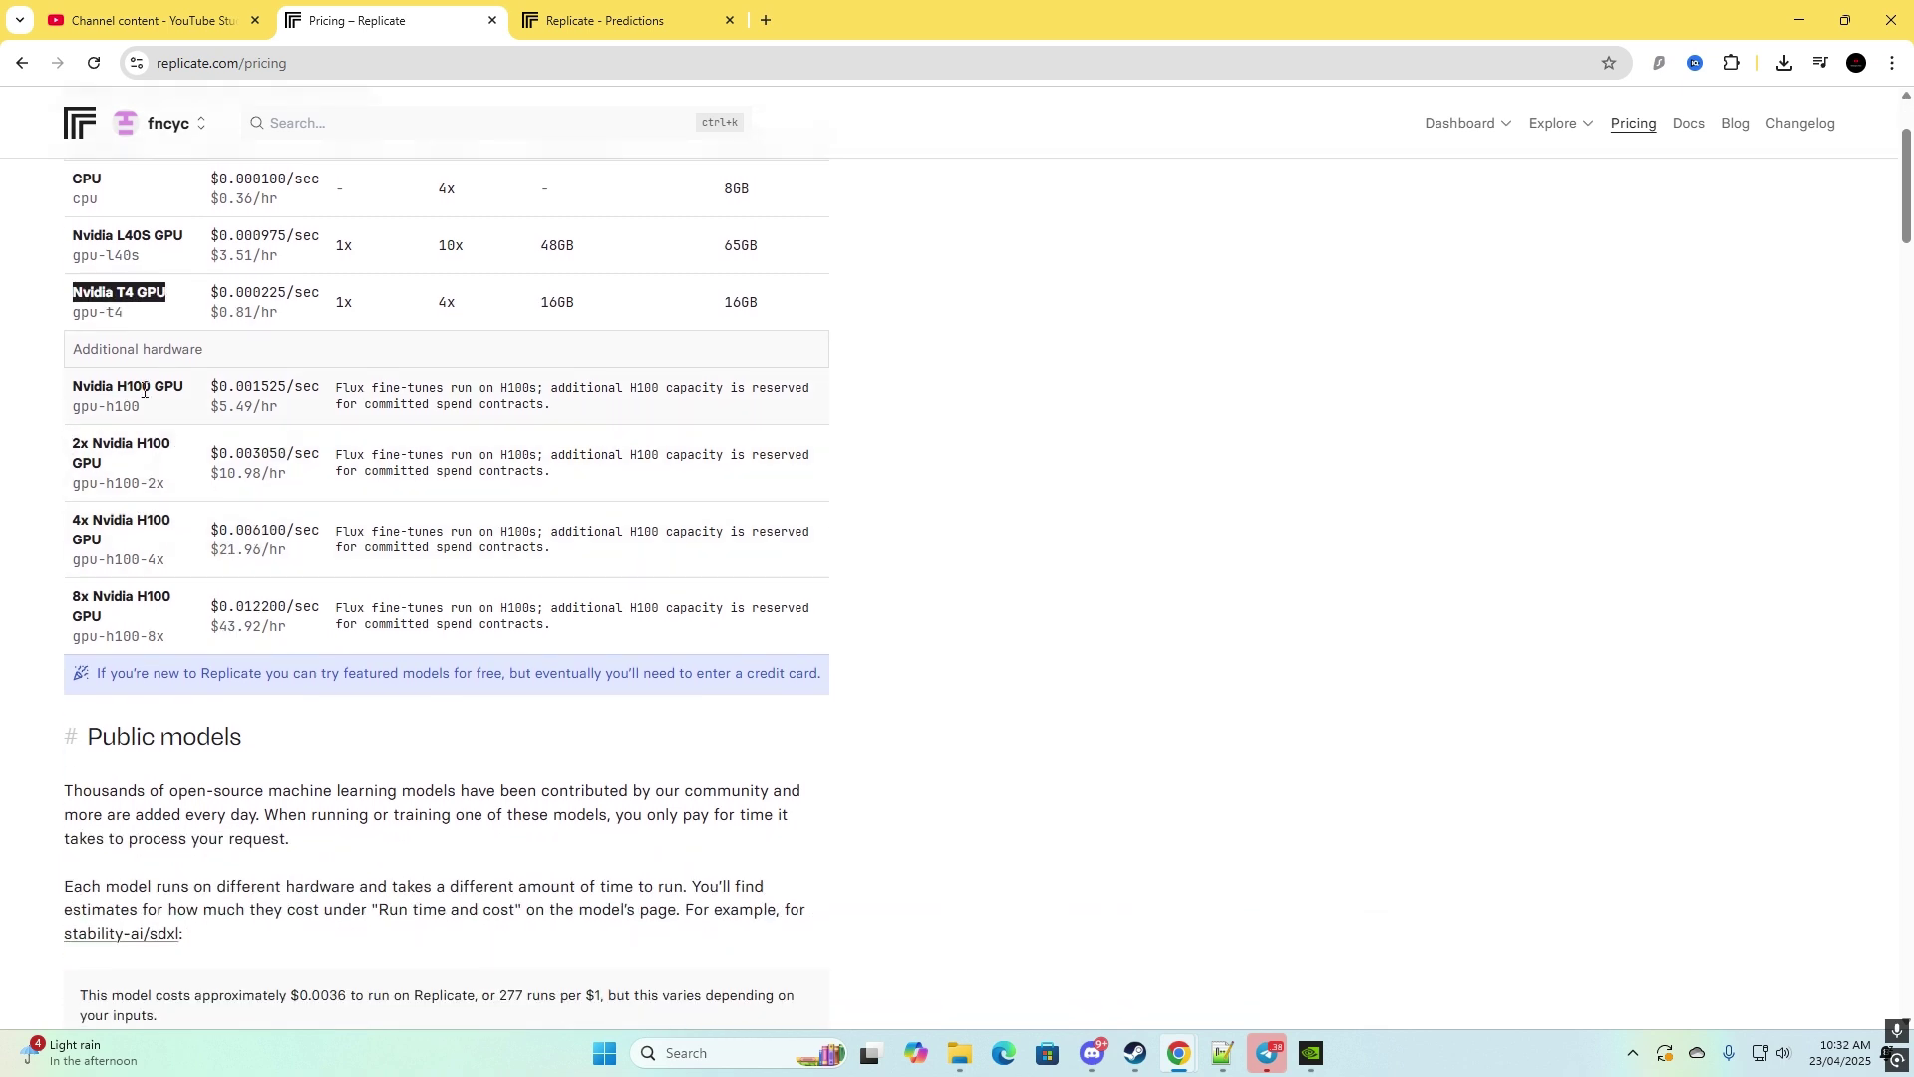
pyautogui.scroll(-10, 649, 430)
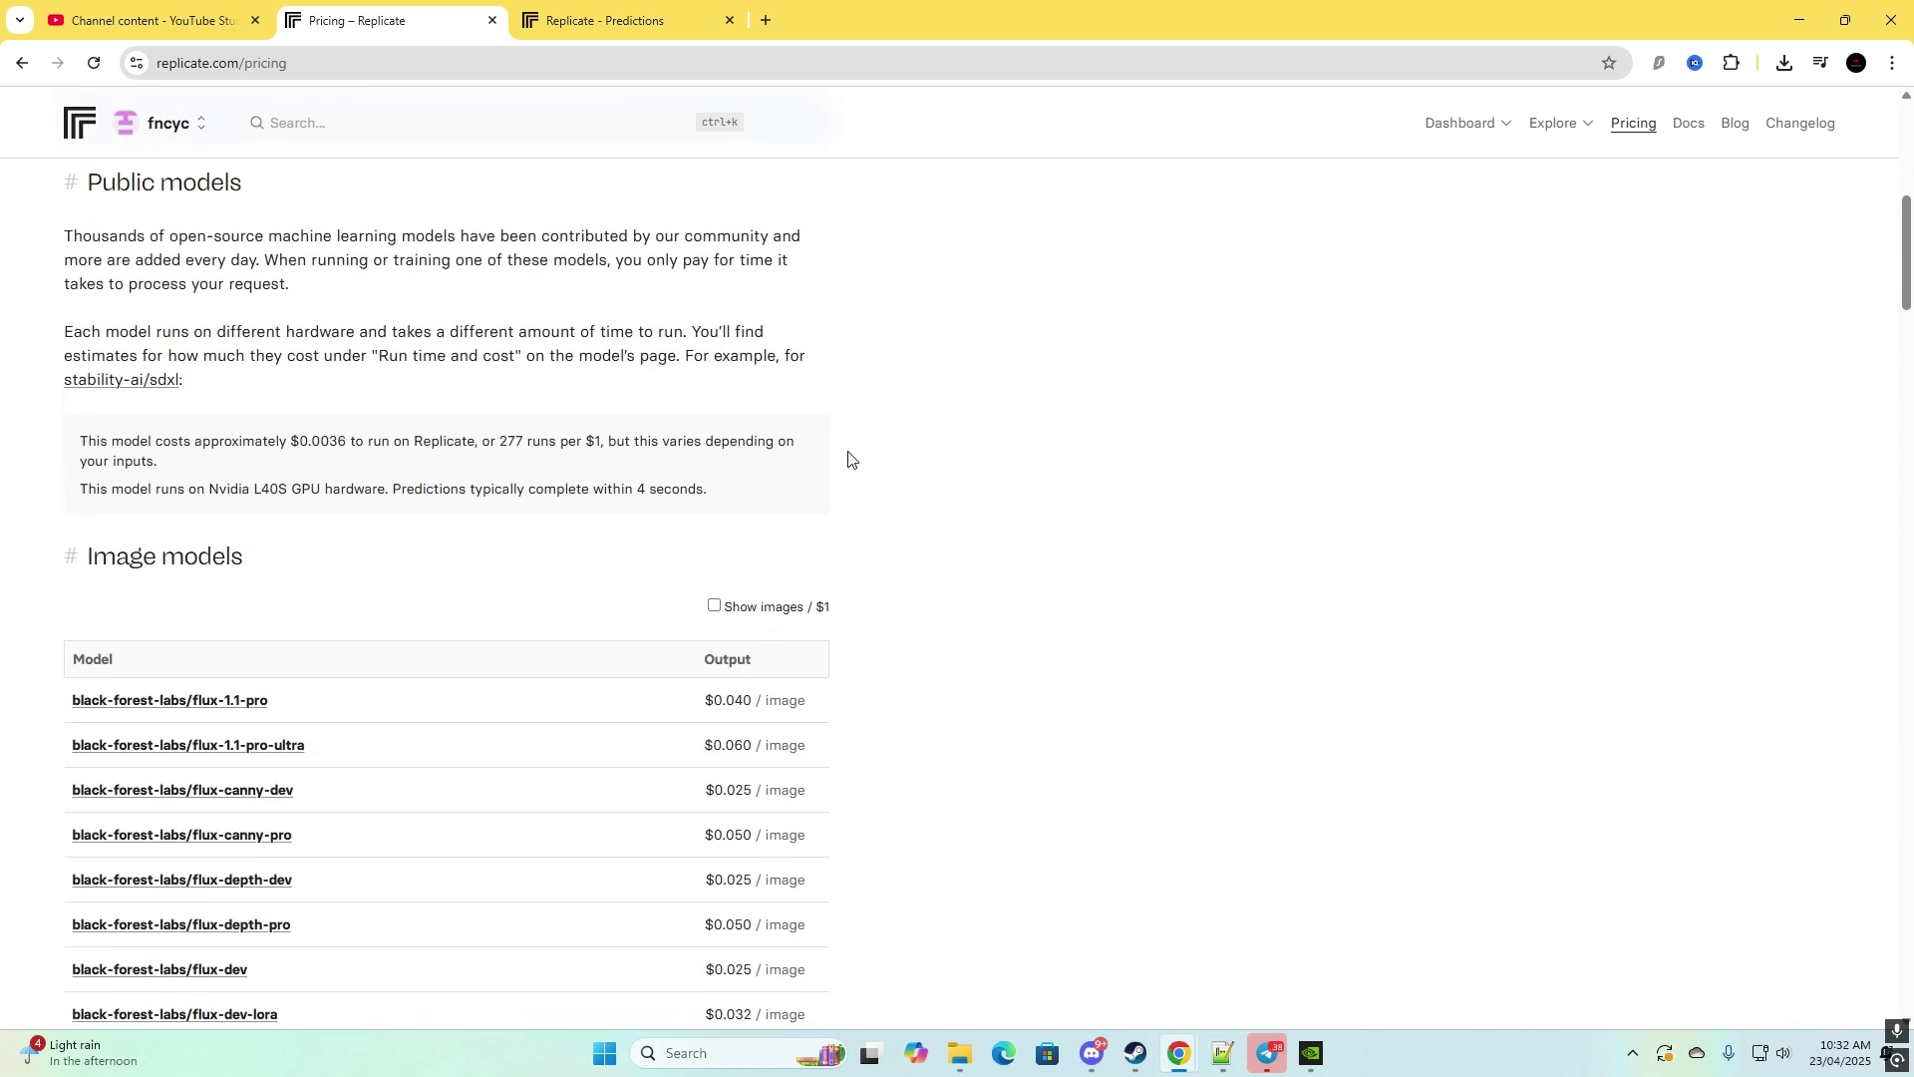
pyautogui.scroll(3, 427, 415)
pyautogui.moveTo(273, 416); pyautogui.dragTo(235, 470)
pyautogui.scroll(-2, 63, 372)
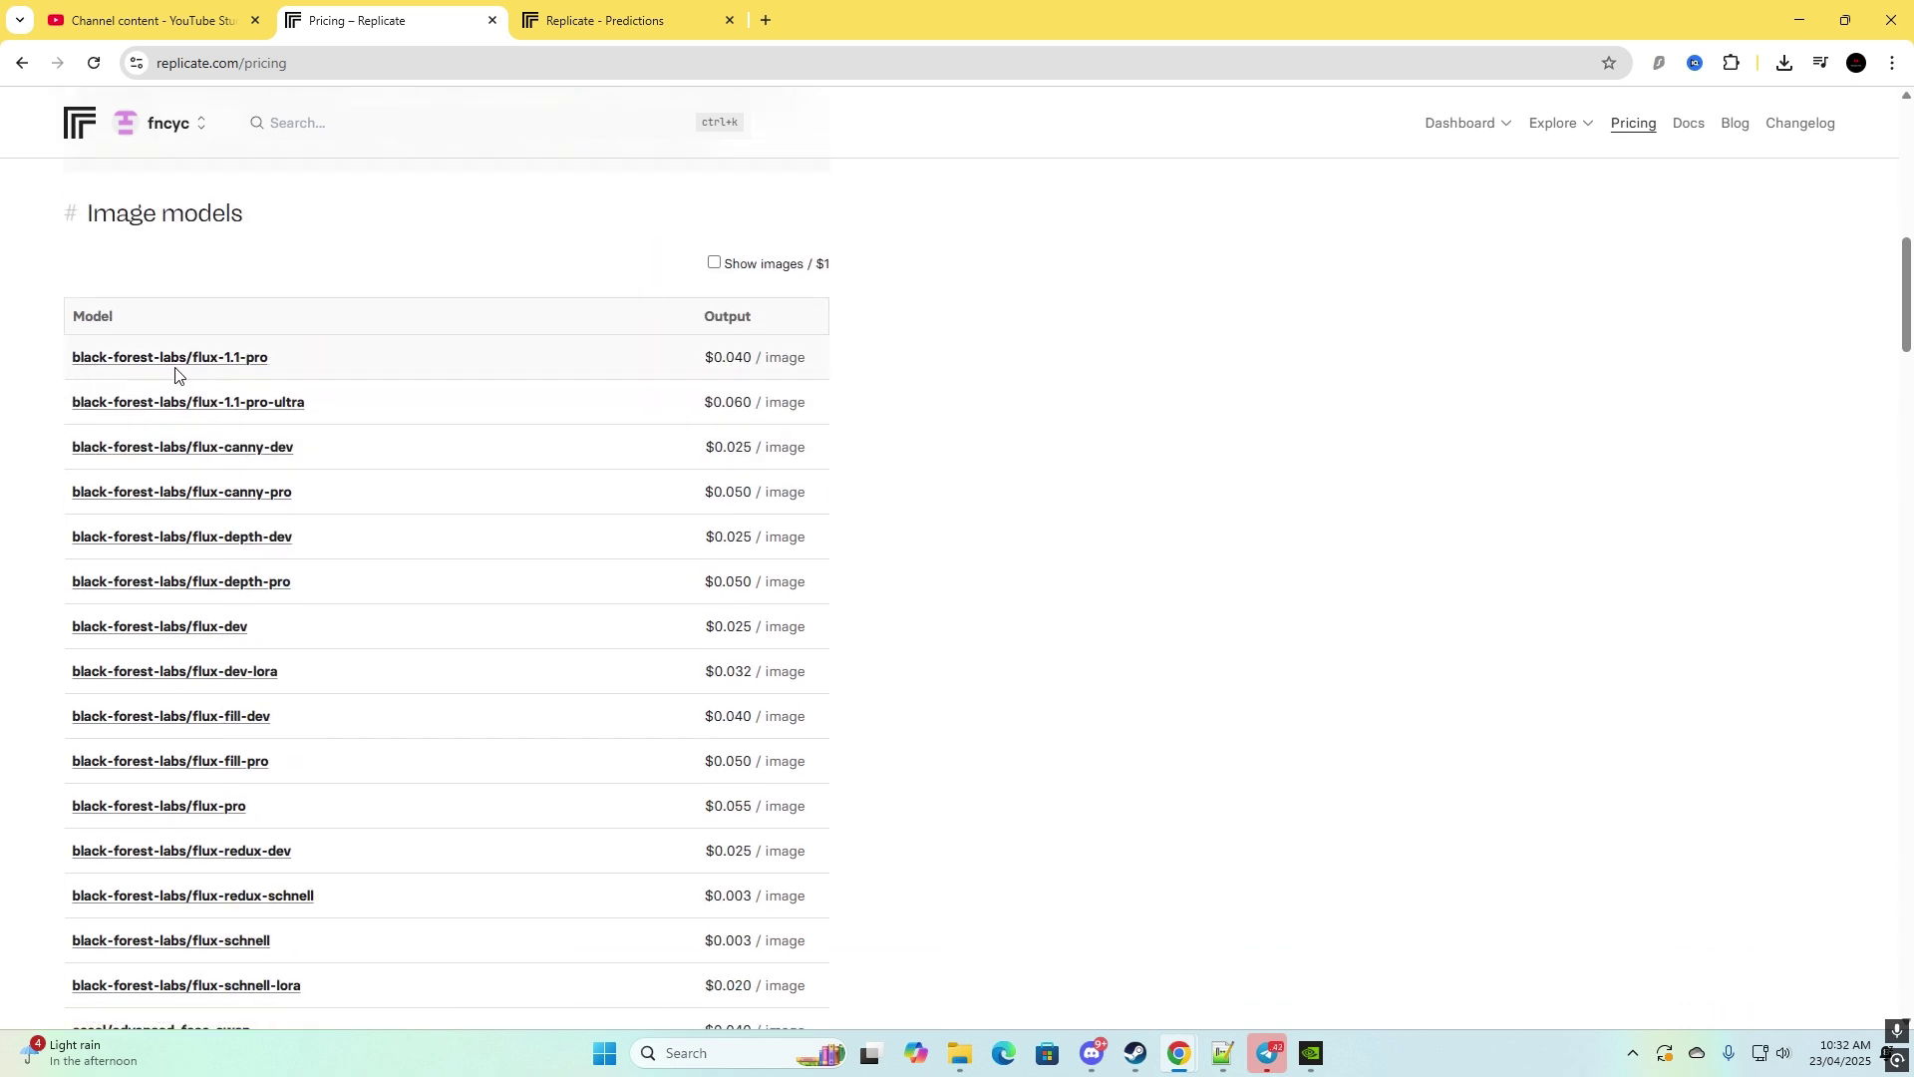
pyautogui.moveTo(702, 359); pyautogui.dragTo(794, 355)
pyautogui.click(839, 373)
pyautogui.scroll(-11, 839, 379)
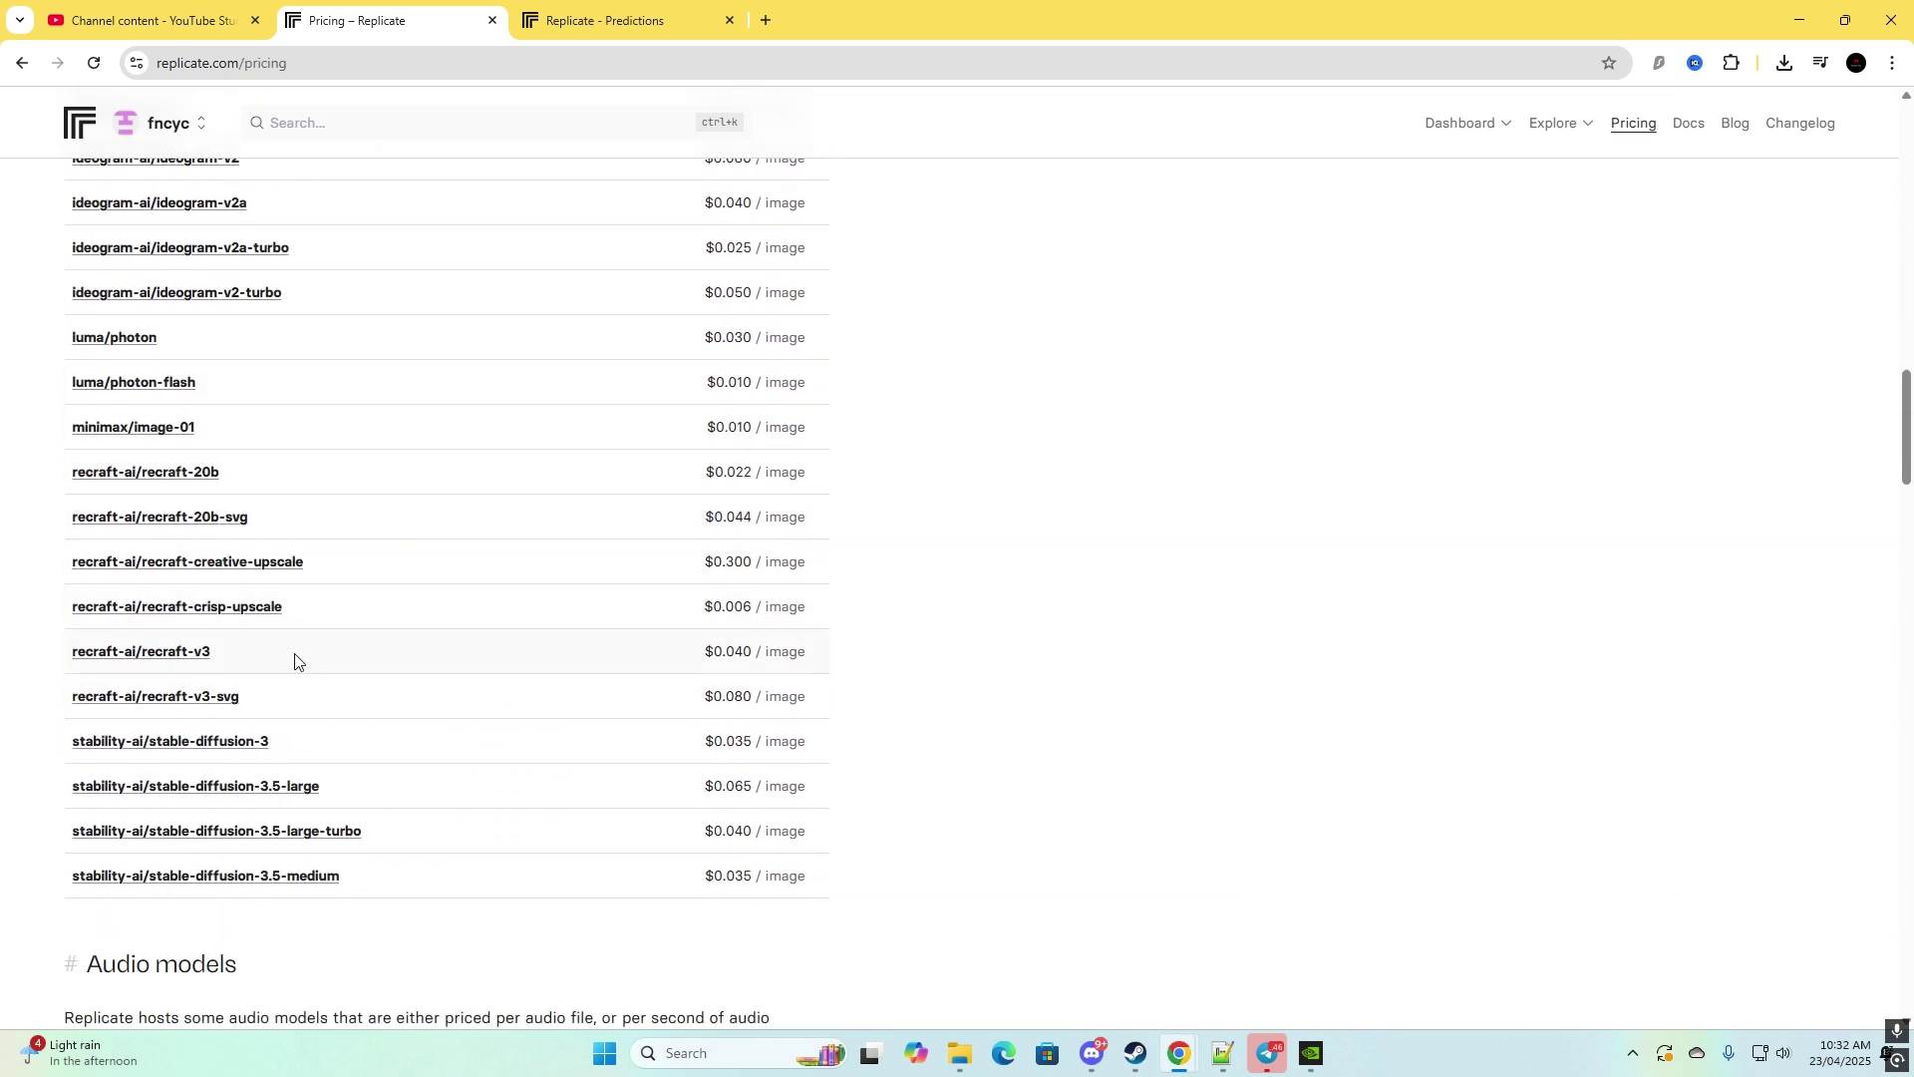
pyautogui.scroll(3, 299, 638)
pyautogui.scroll(9, 82, 576)
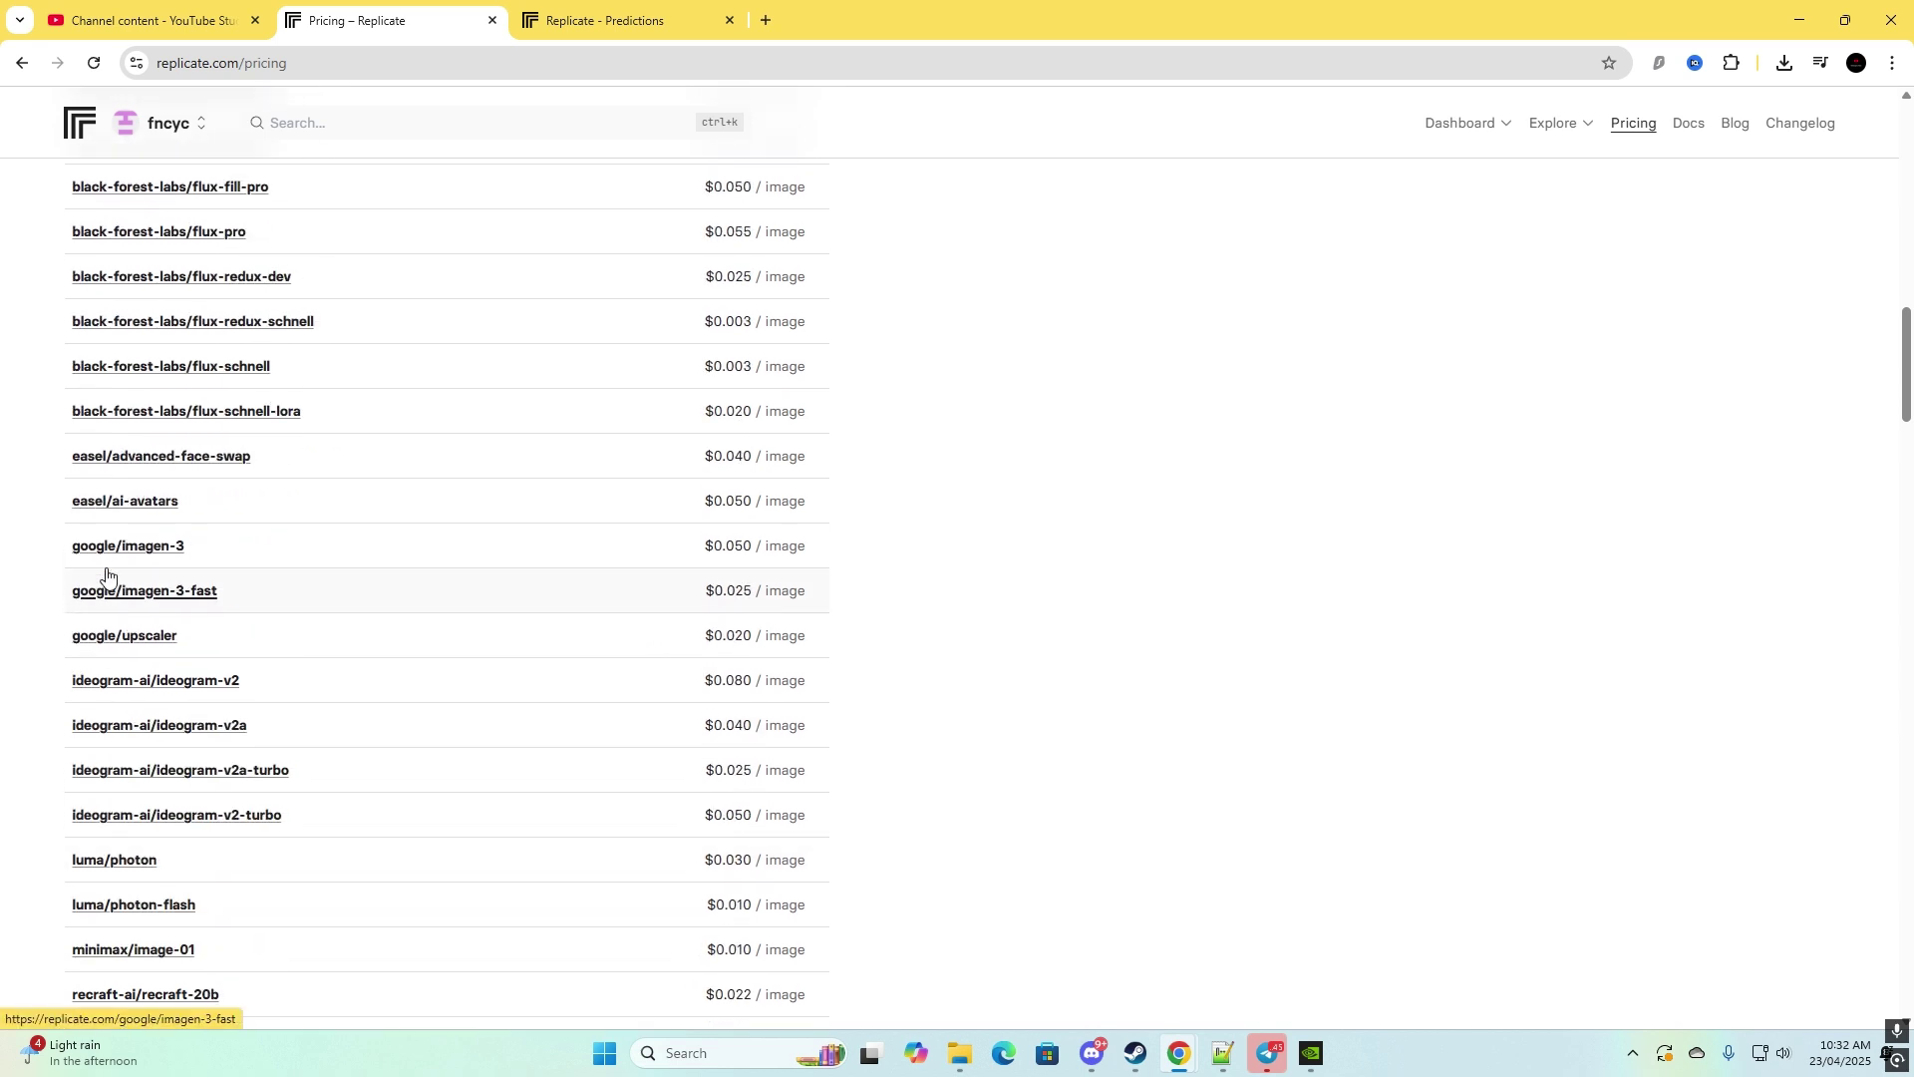
pyautogui.scroll(-3, 97, 518)
pyautogui.scroll(7, 547, 649)
pyautogui.scroll(-20, 544, 571)
pyautogui.scroll(-3, 441, 645)
pyautogui.scroll(14, 1097, 419)
pyautogui.scroll(15, 280, 547)
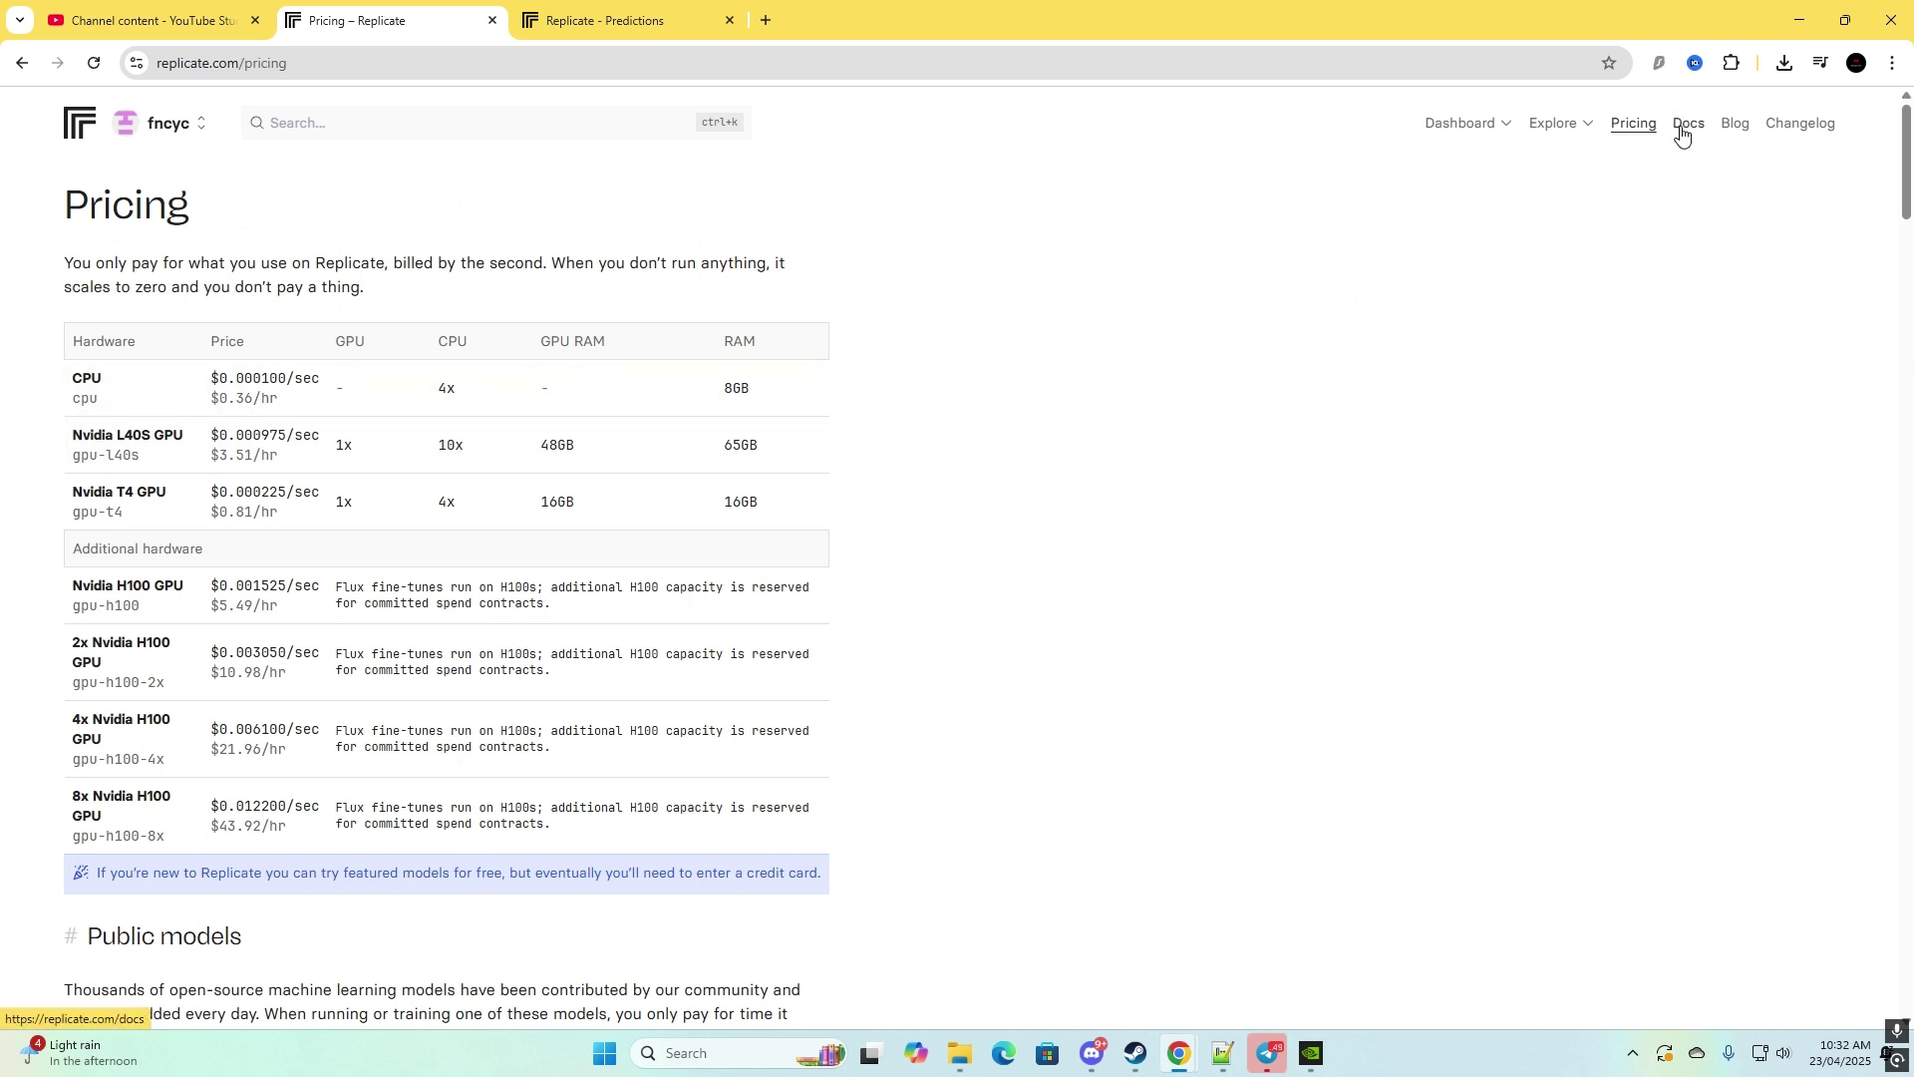
# - Open the Generate videos collection via Explore and scroll through its featured model cards
pyautogui.moveTo(1568, 128)
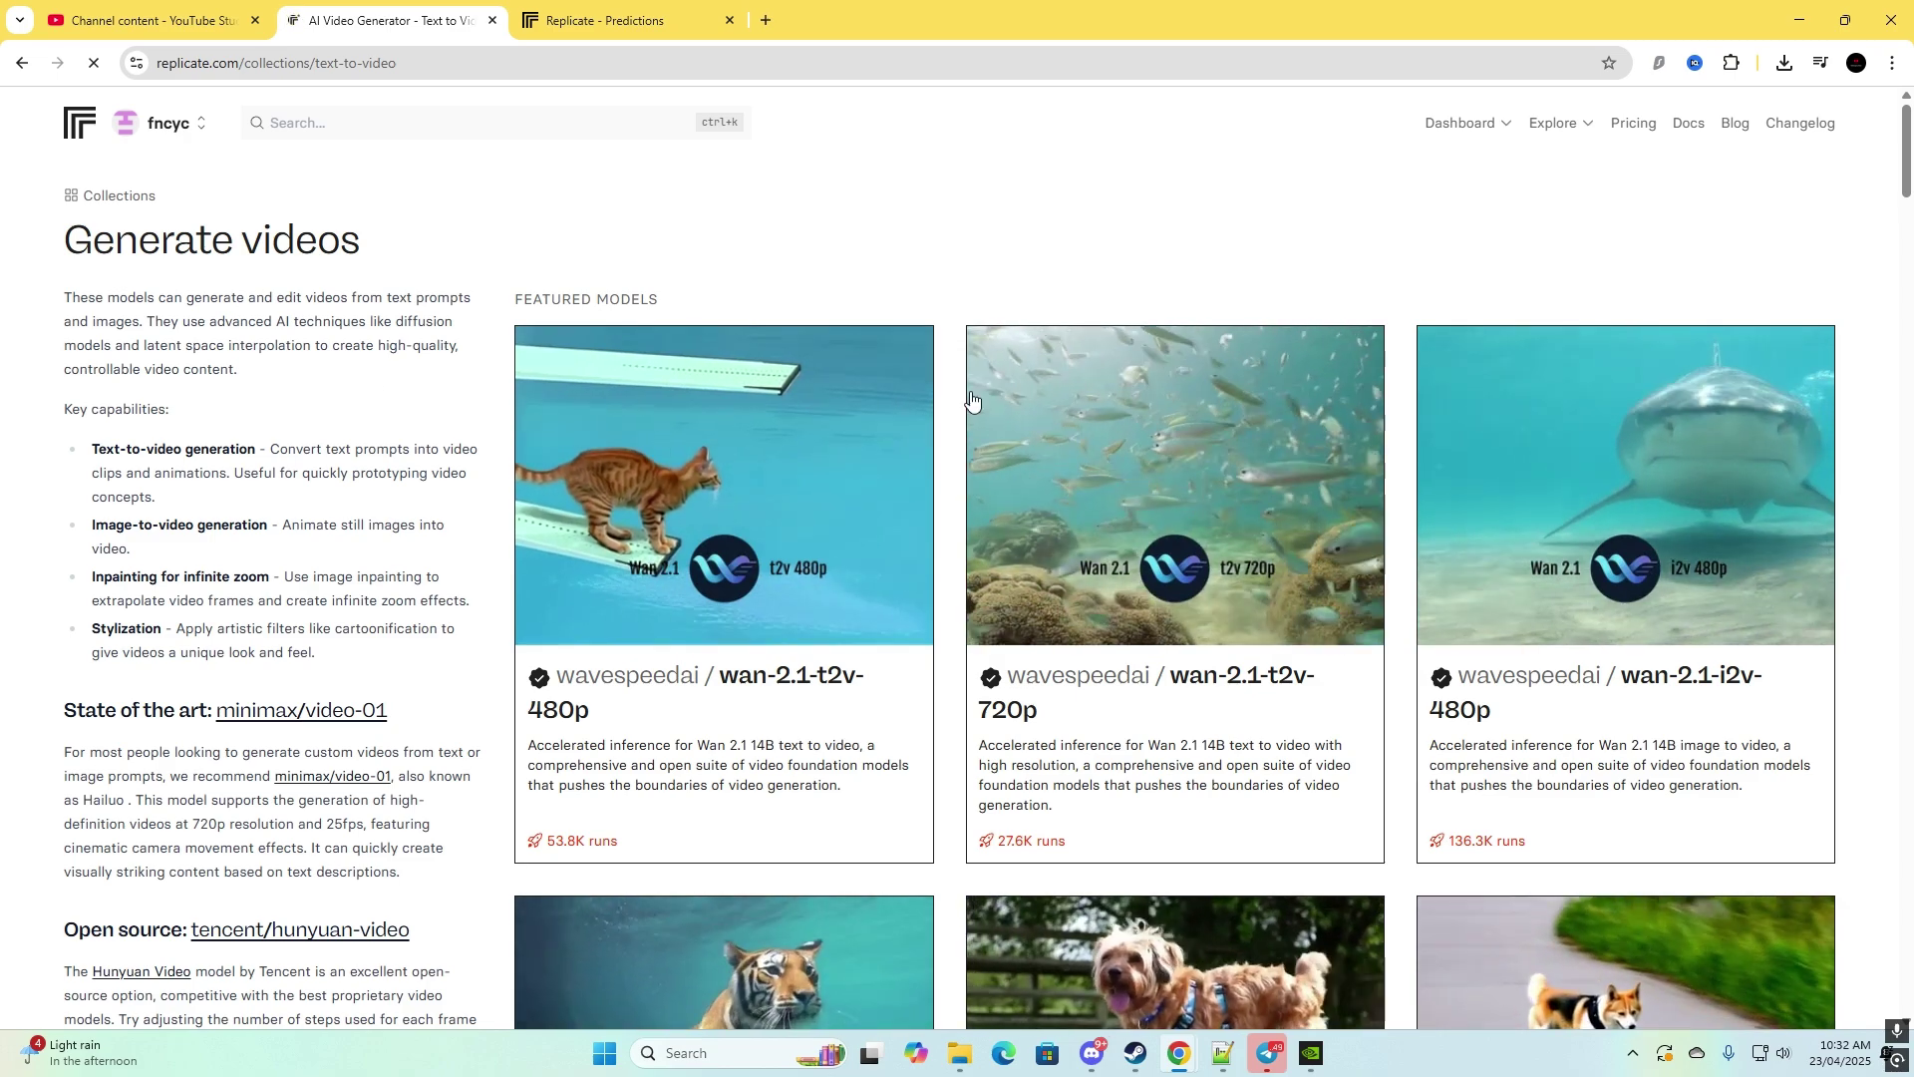
pyautogui.scroll(-1, 1246, 519)
pyautogui.scroll(1, 1360, 568)
pyautogui.scroll(-2, 435, 508)
pyautogui.scroll(2, 1064, 500)
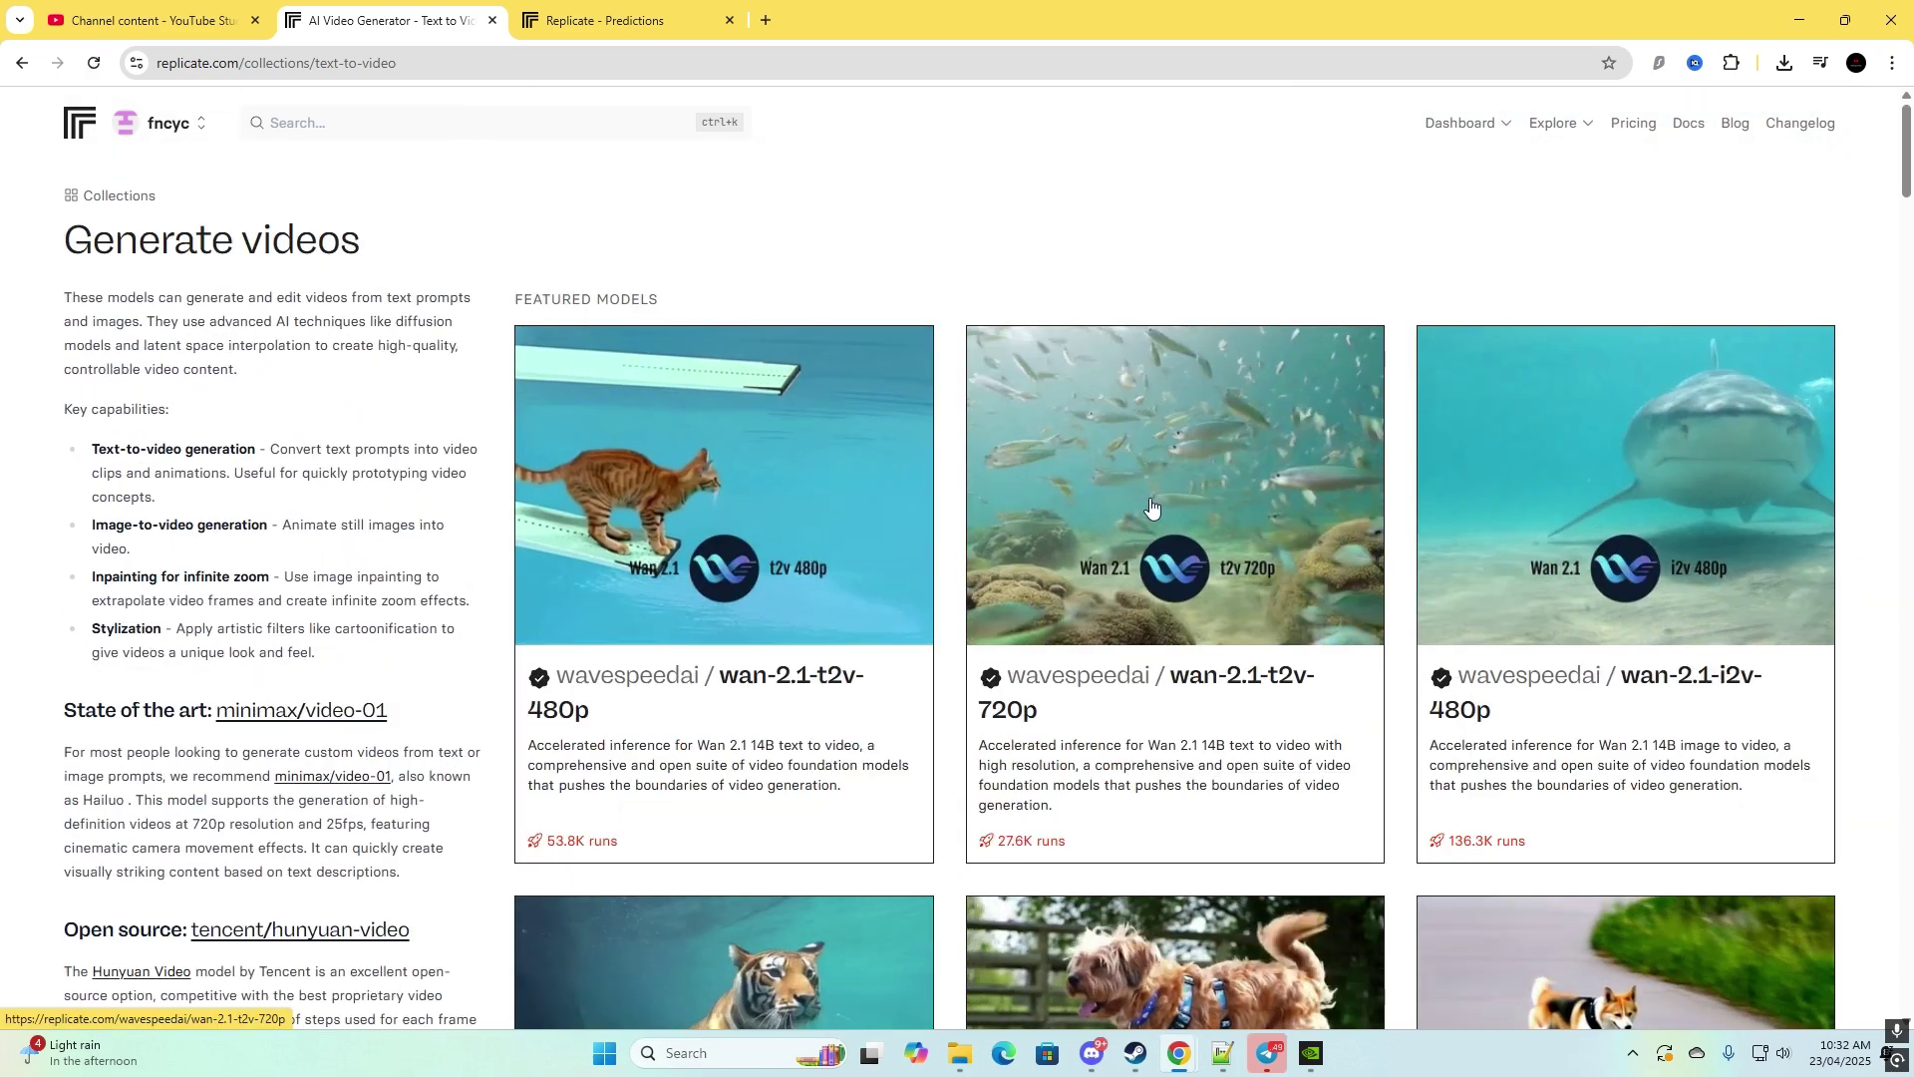
pyautogui.scroll(-1, 1143, 508)
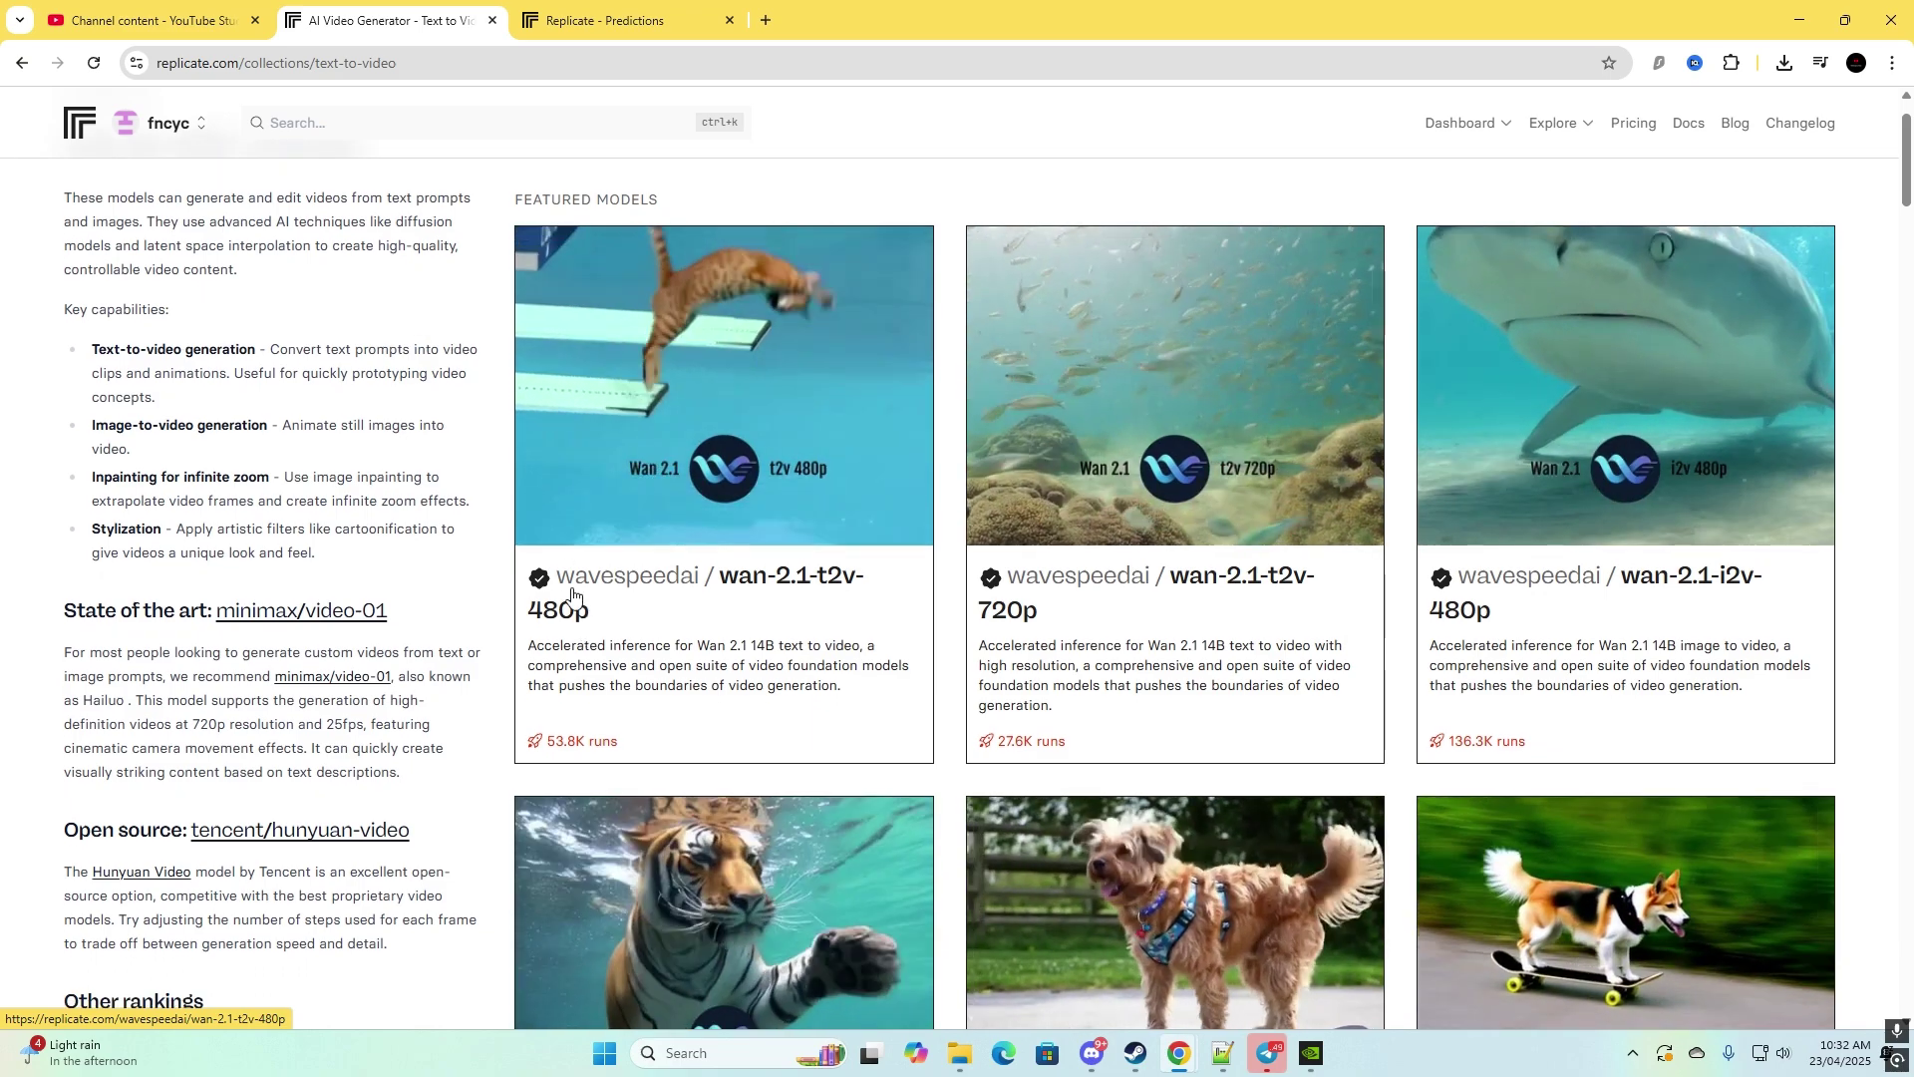
pyautogui.scroll(-1, 648, 558)
pyautogui.scroll(-3, 1096, 528)
pyautogui.scroll(-1, 1149, 536)
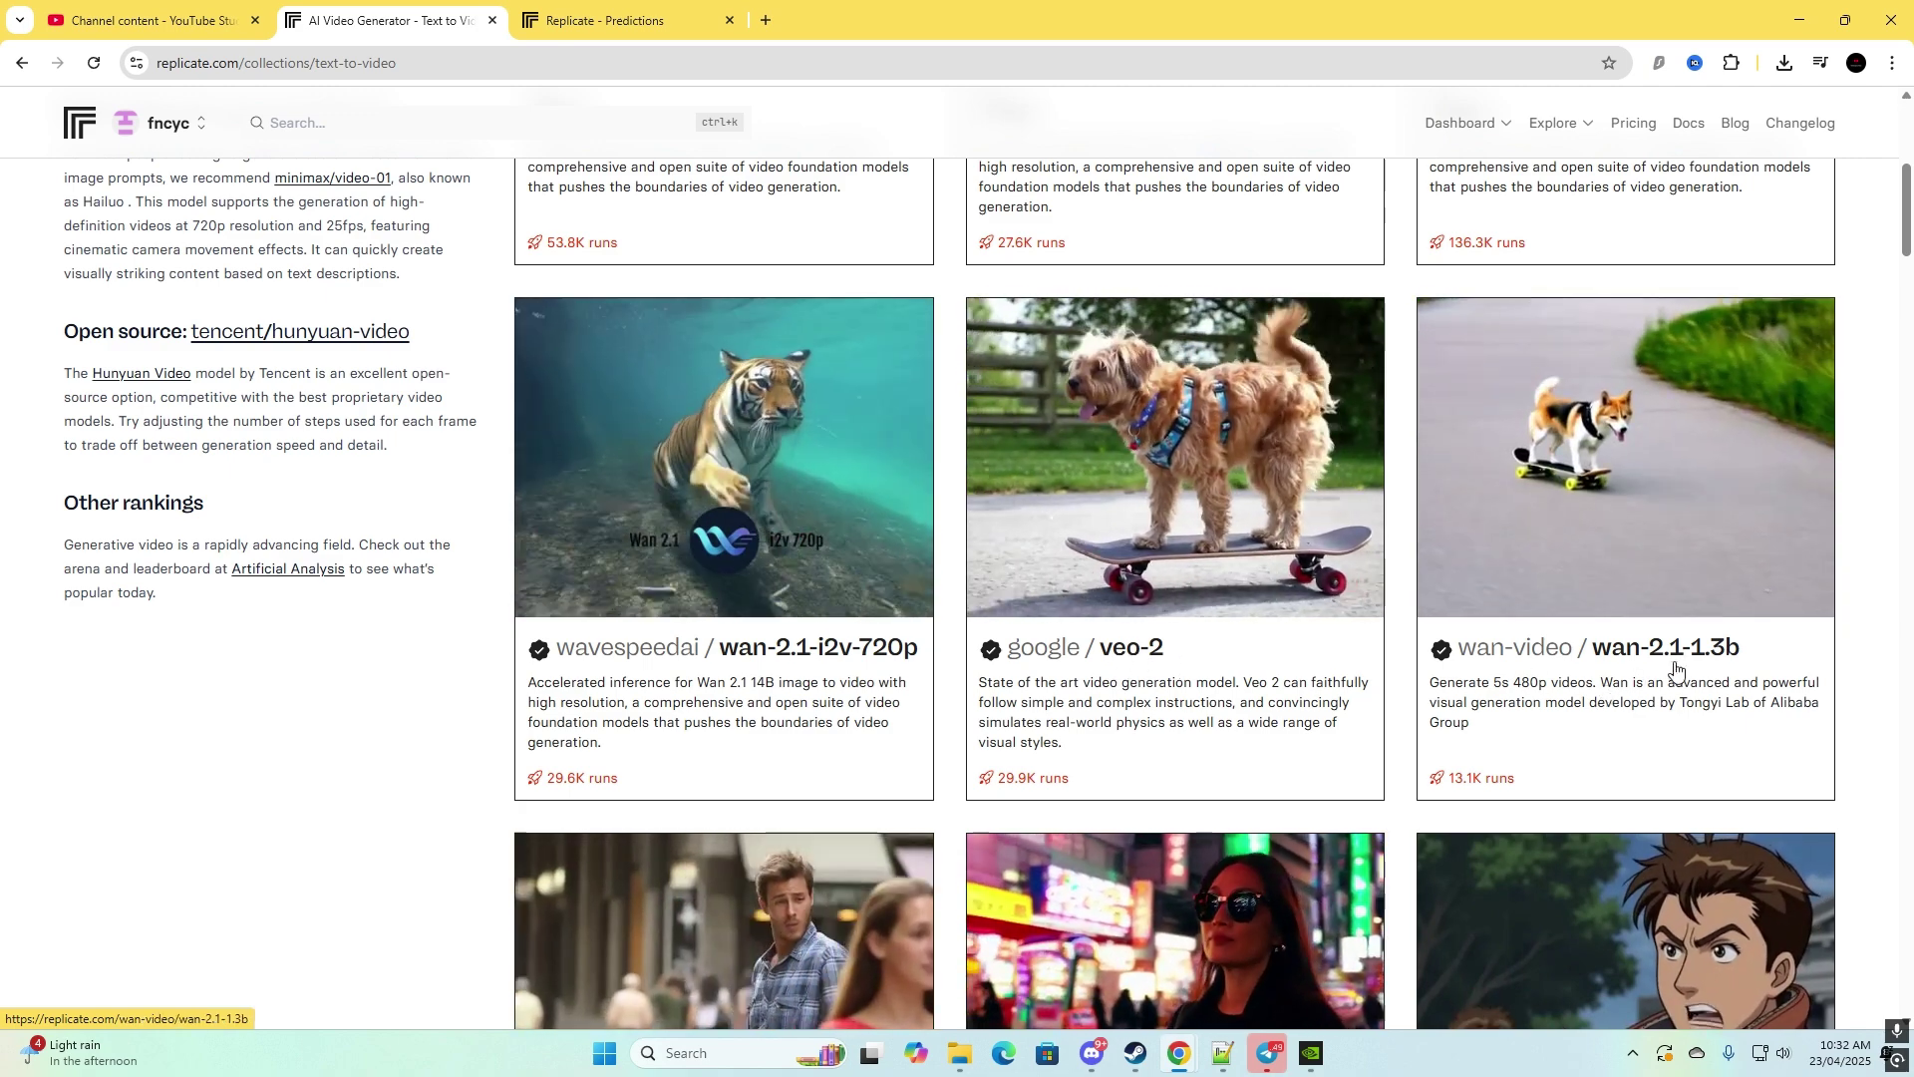
pyautogui.scroll(-6, 1676, 668)
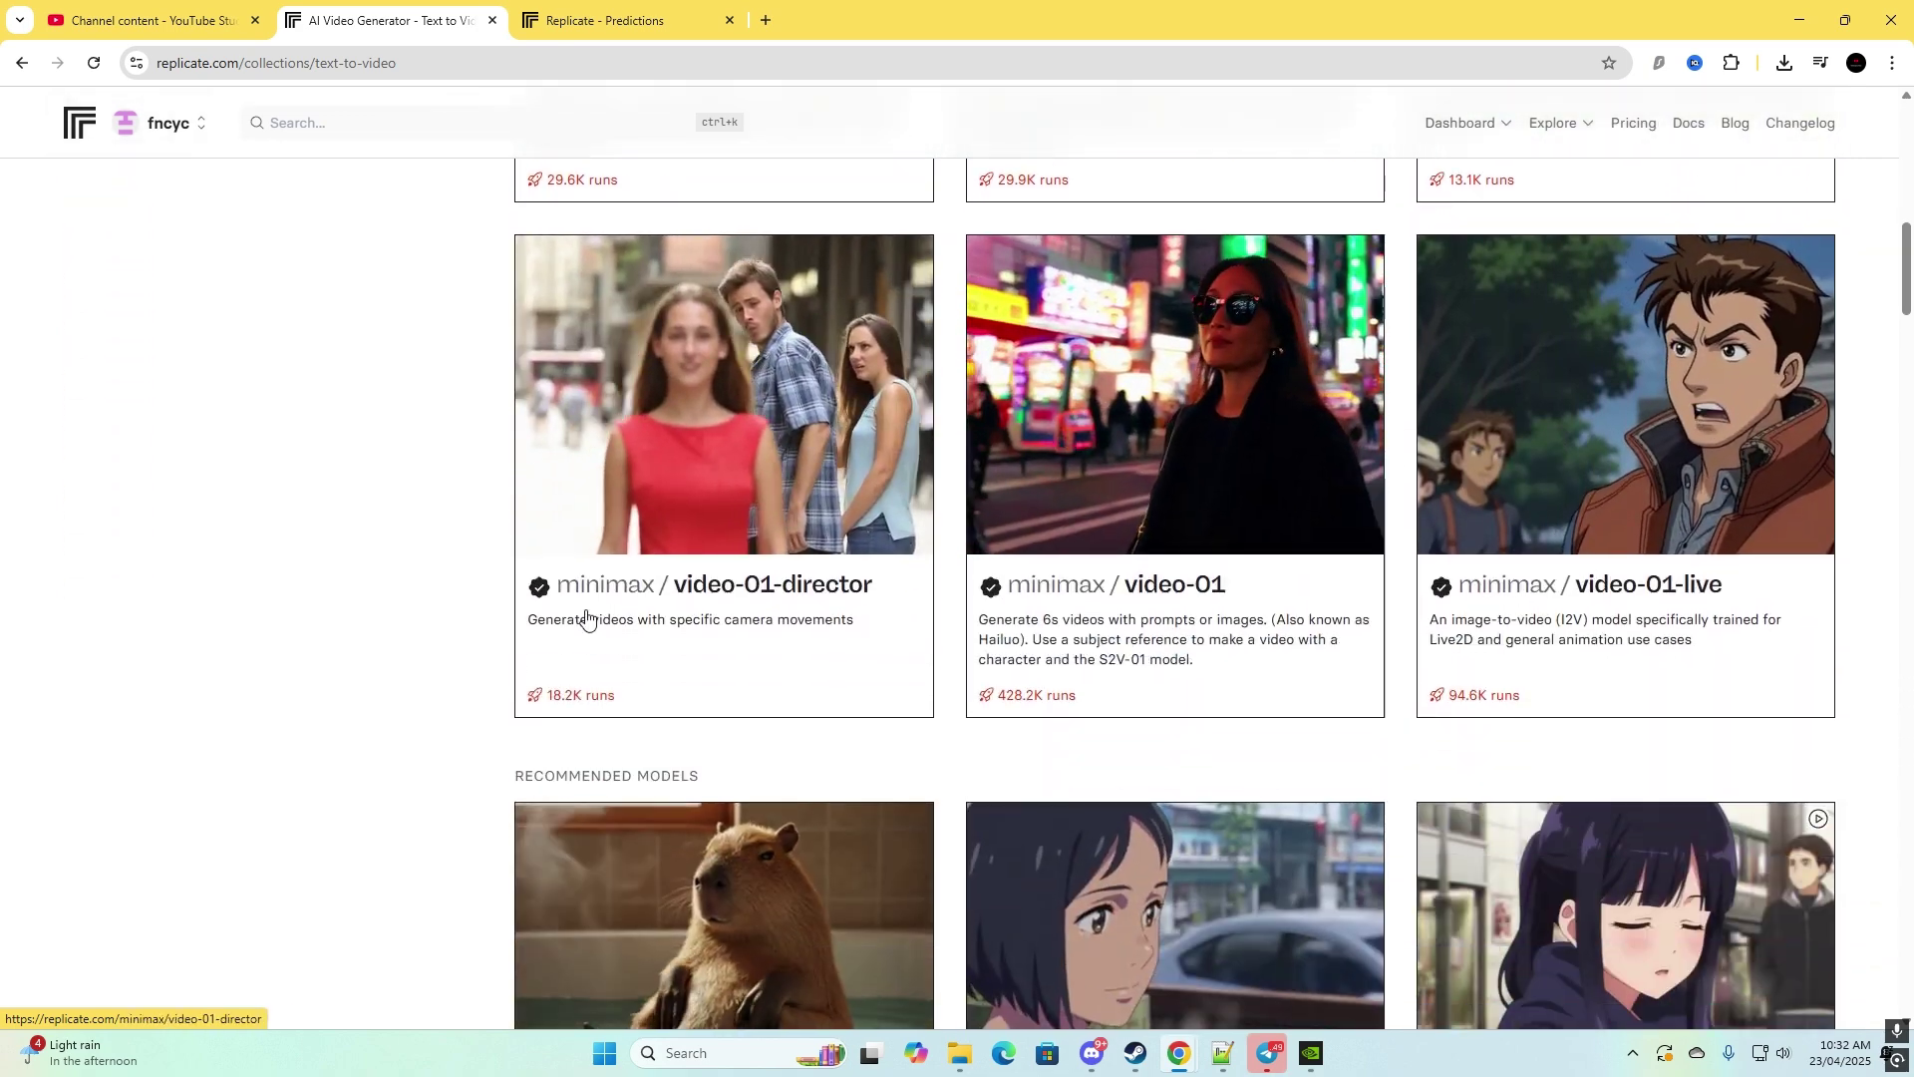
pyautogui.scroll(-4, 1103, 608)
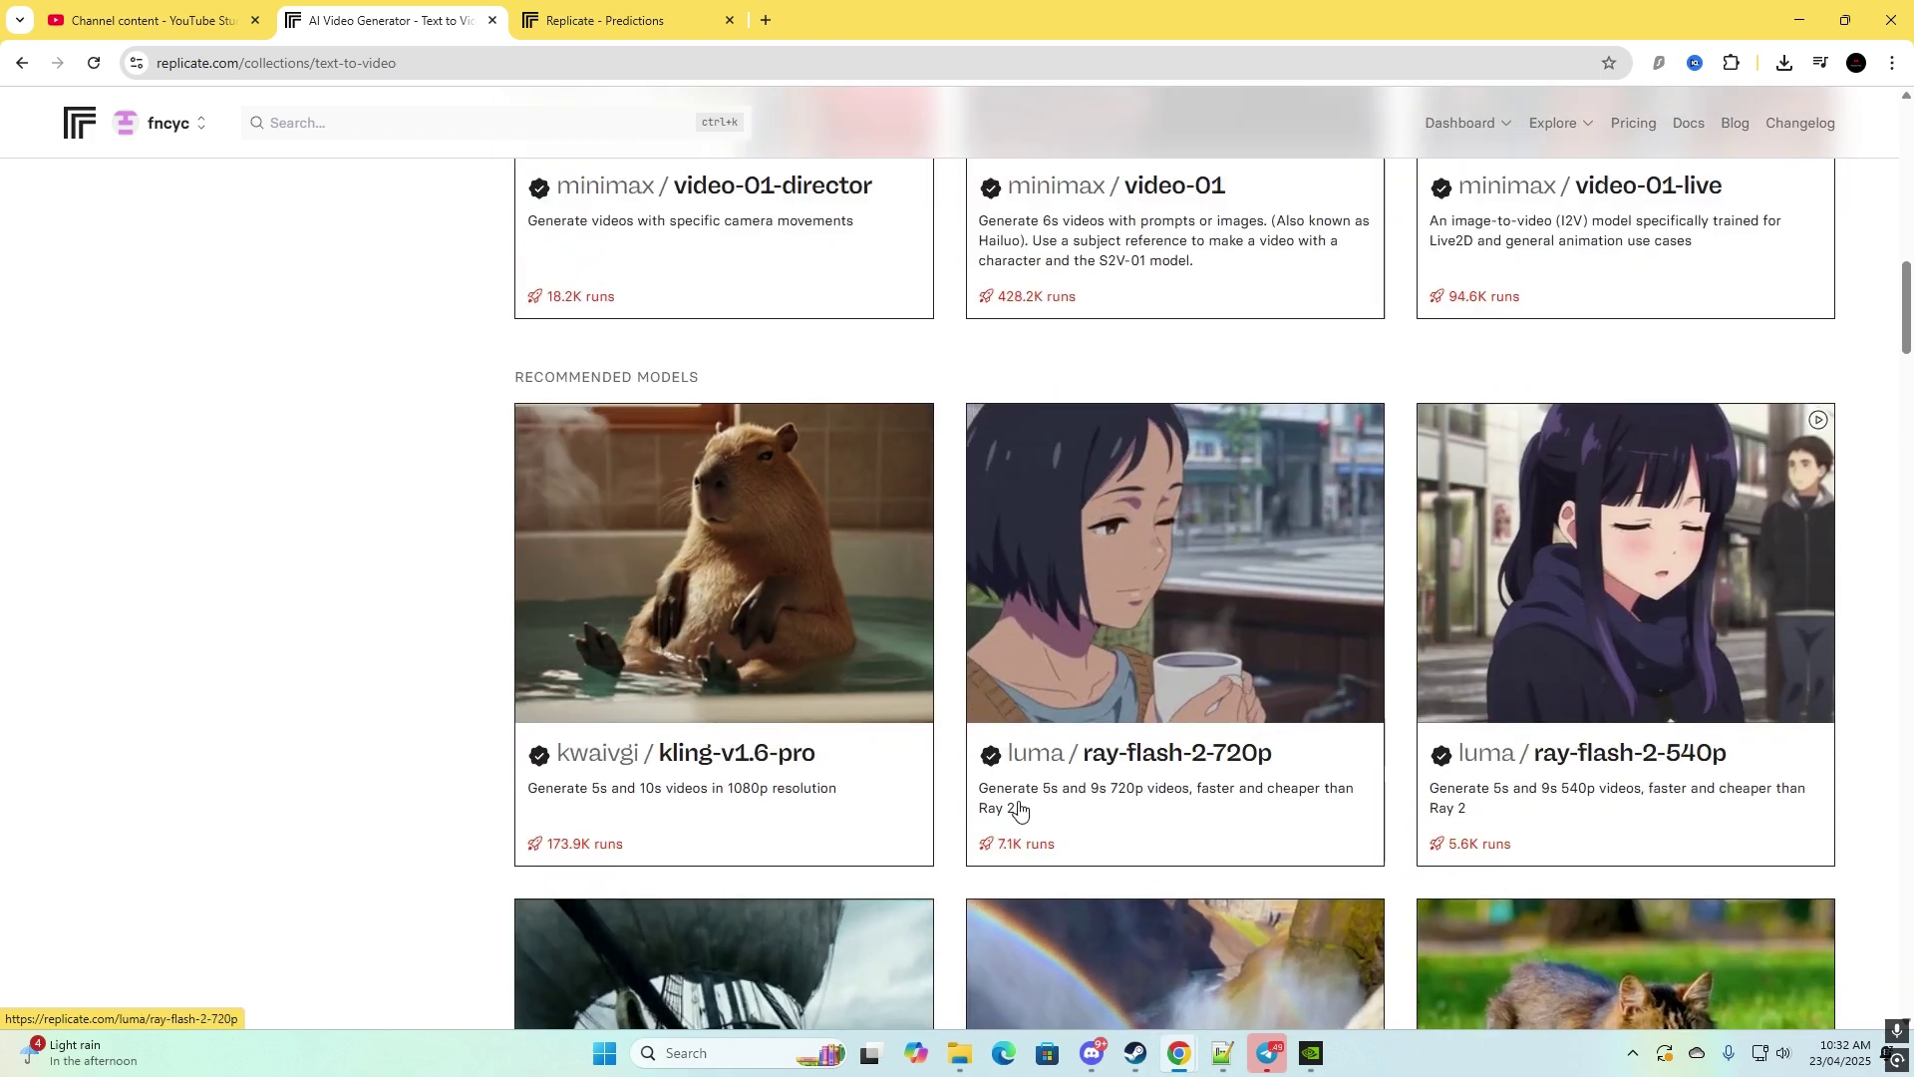
# - Continue down through the recommended text-to-video model cards to the bottom
pyautogui.scroll(-5, 1402, 560)
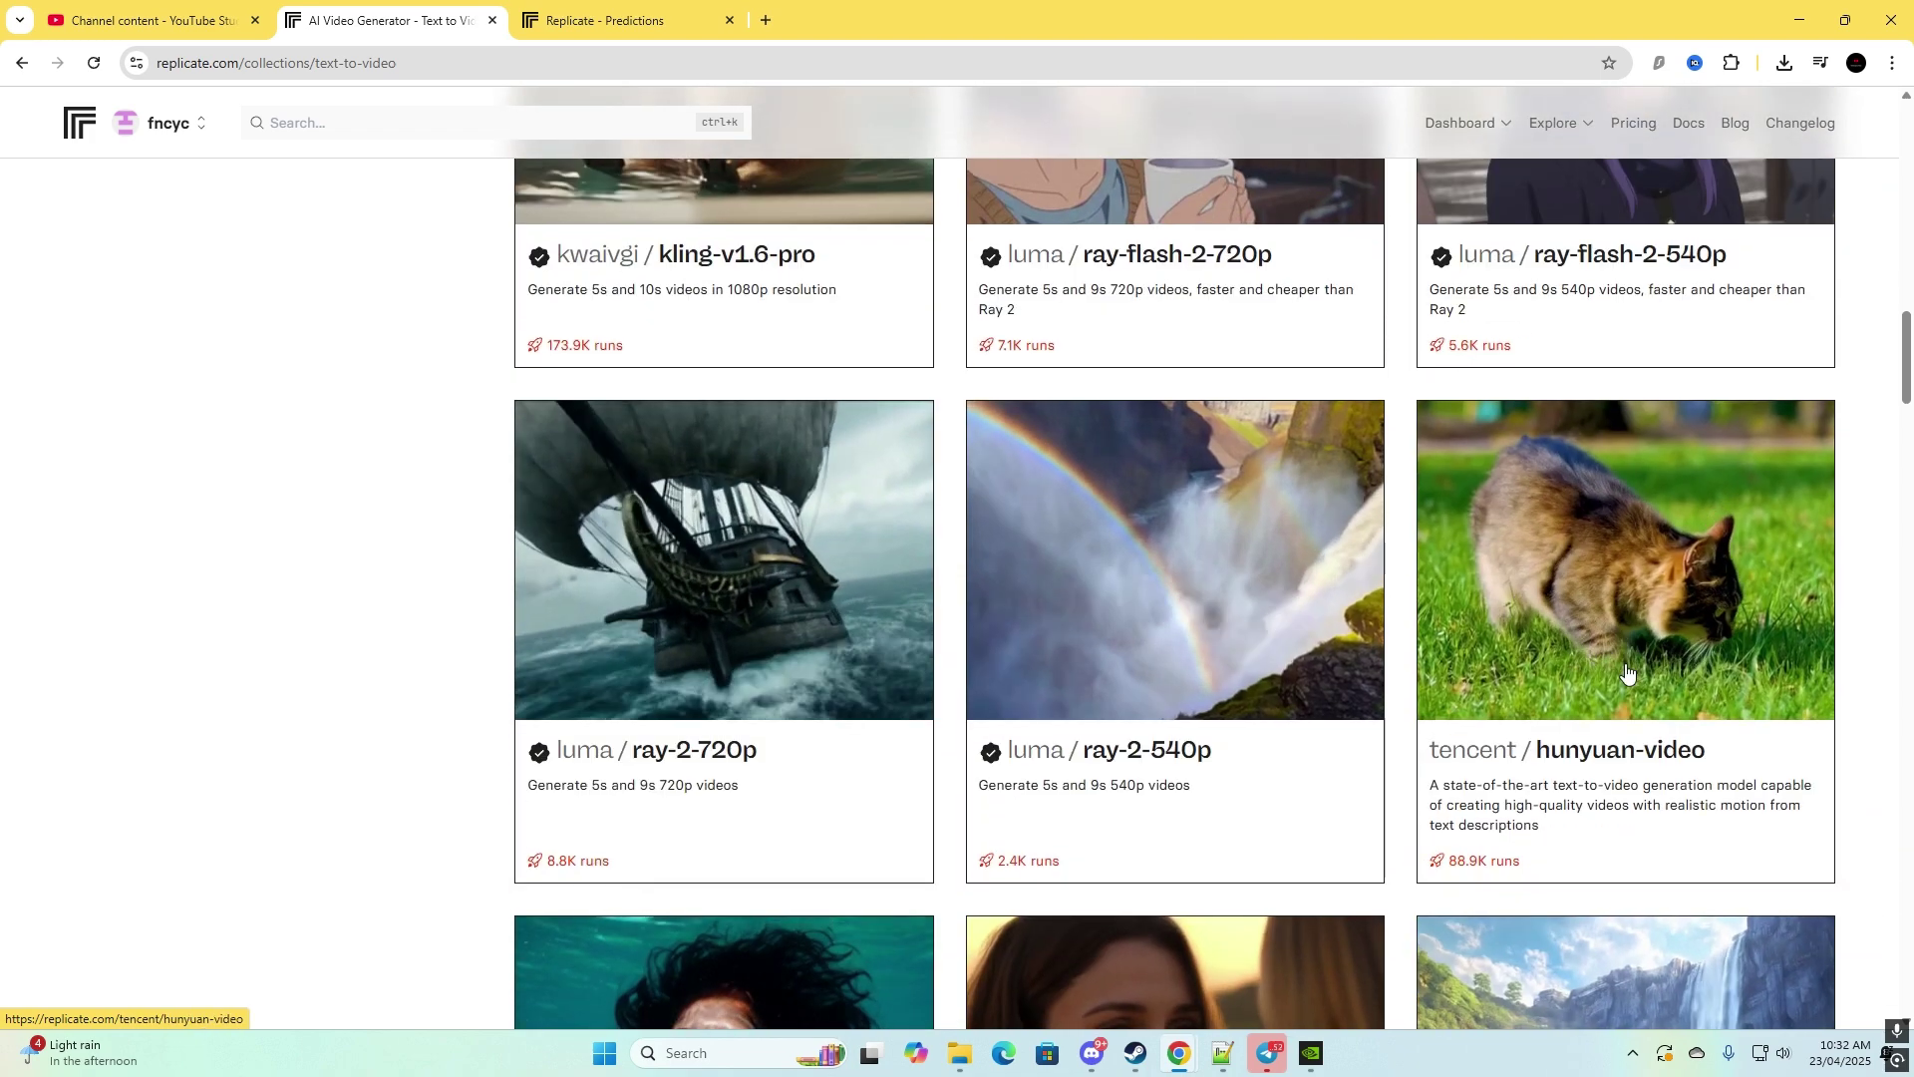
pyautogui.scroll(-7, 1628, 679)
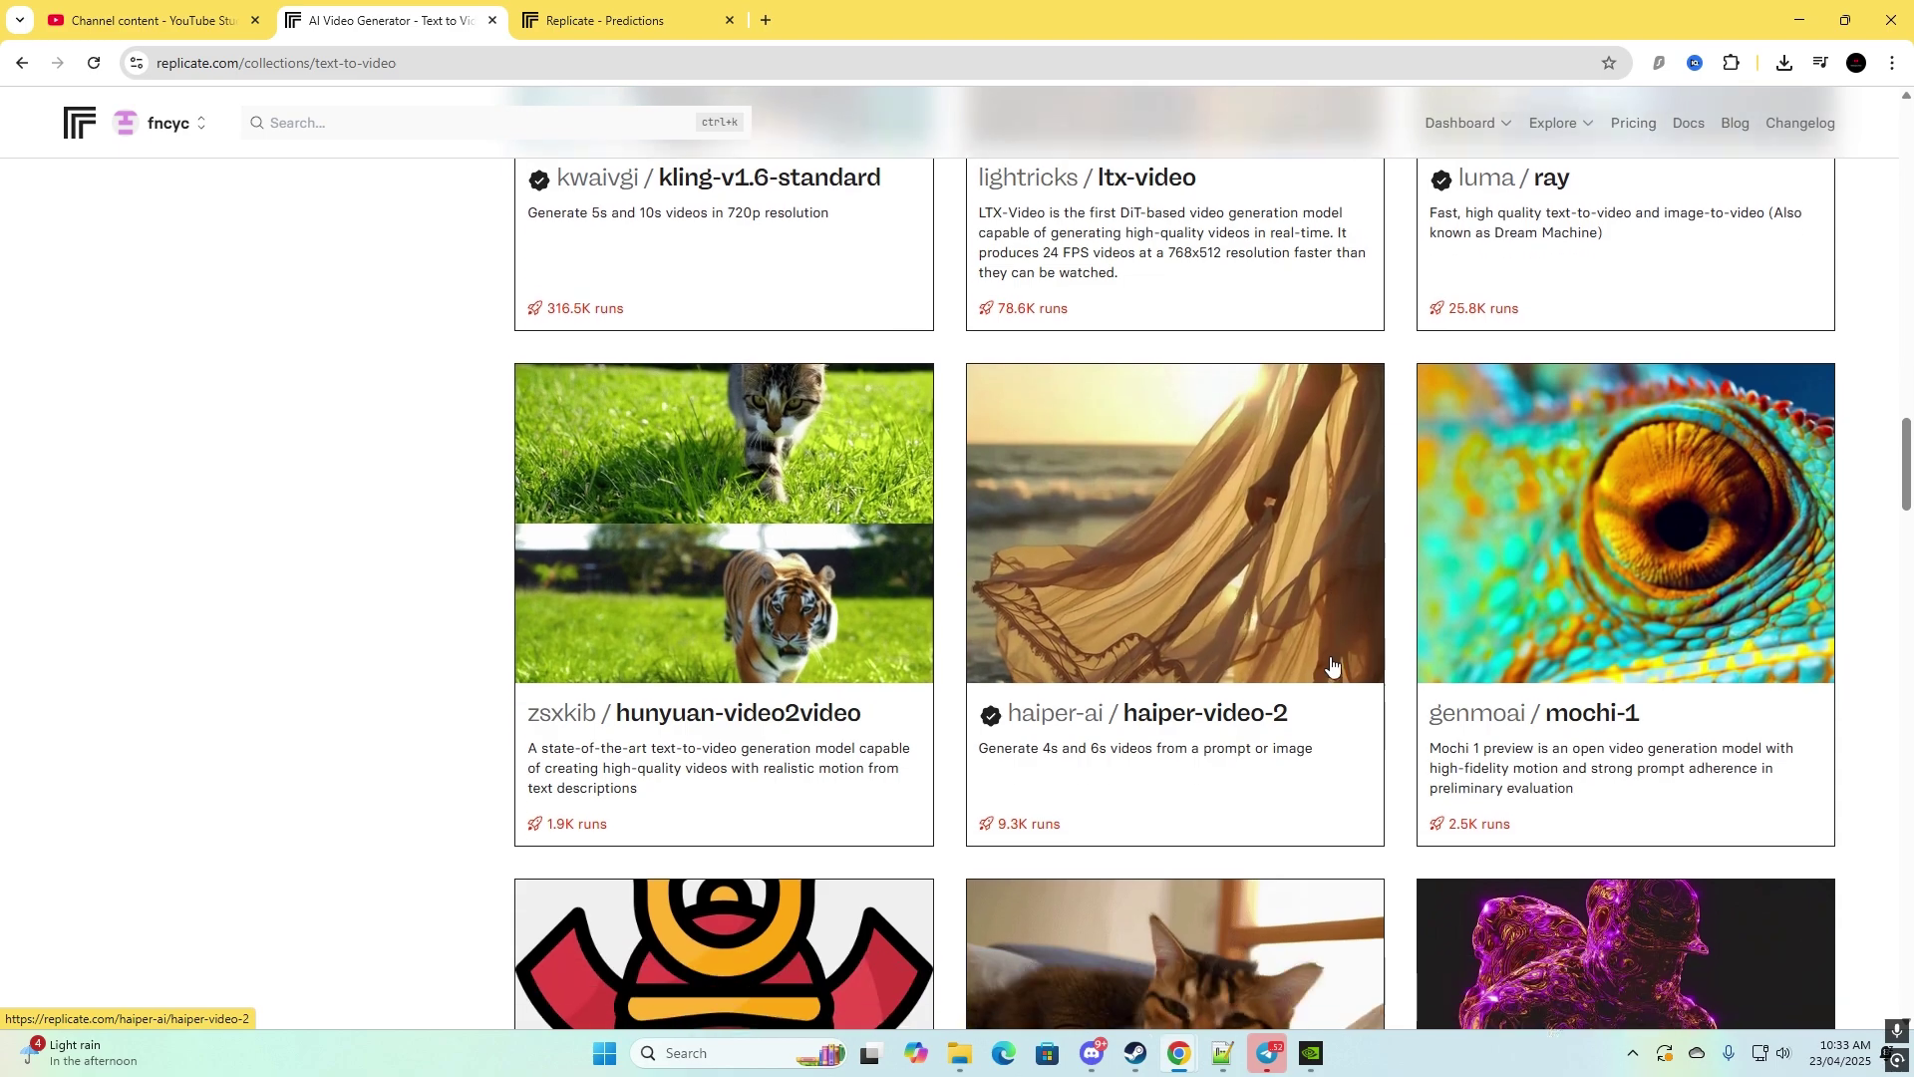
pyautogui.scroll(-12, 1034, 619)
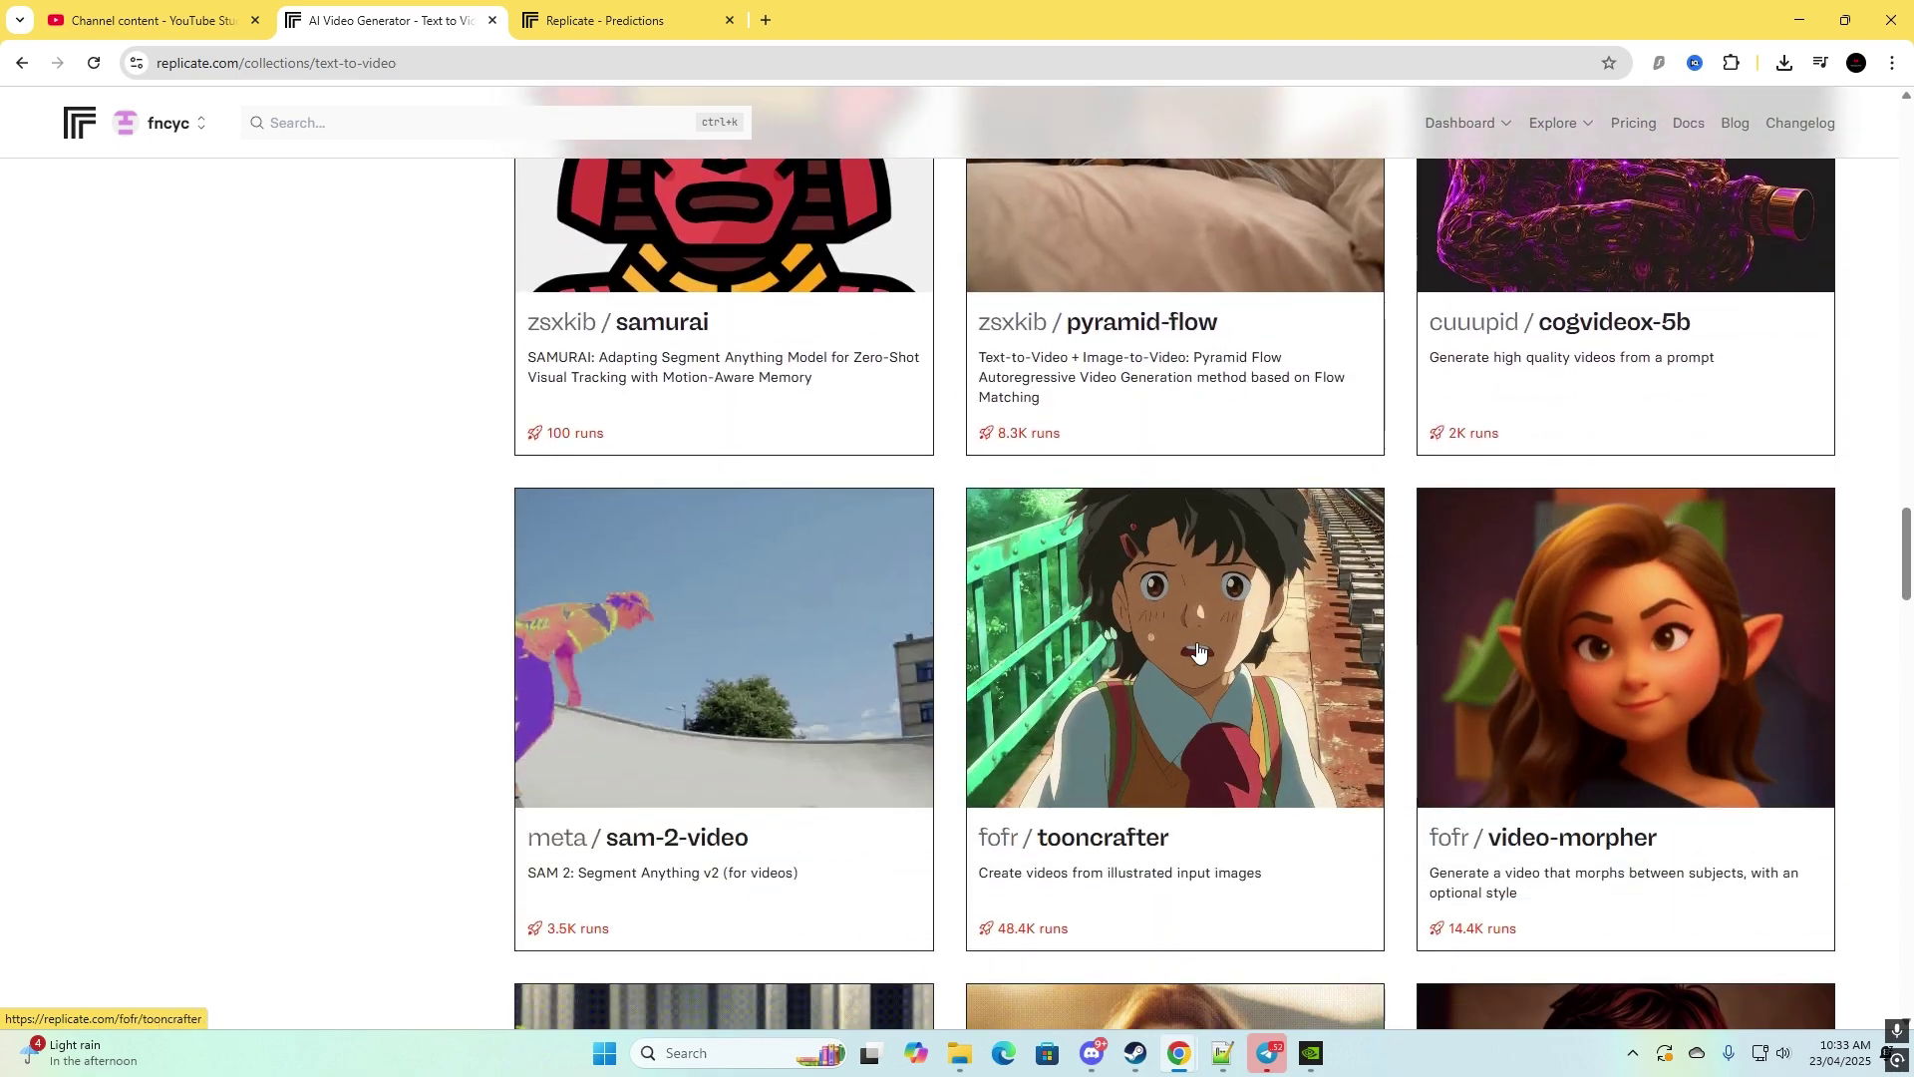
pyautogui.scroll(-8, 1182, 661)
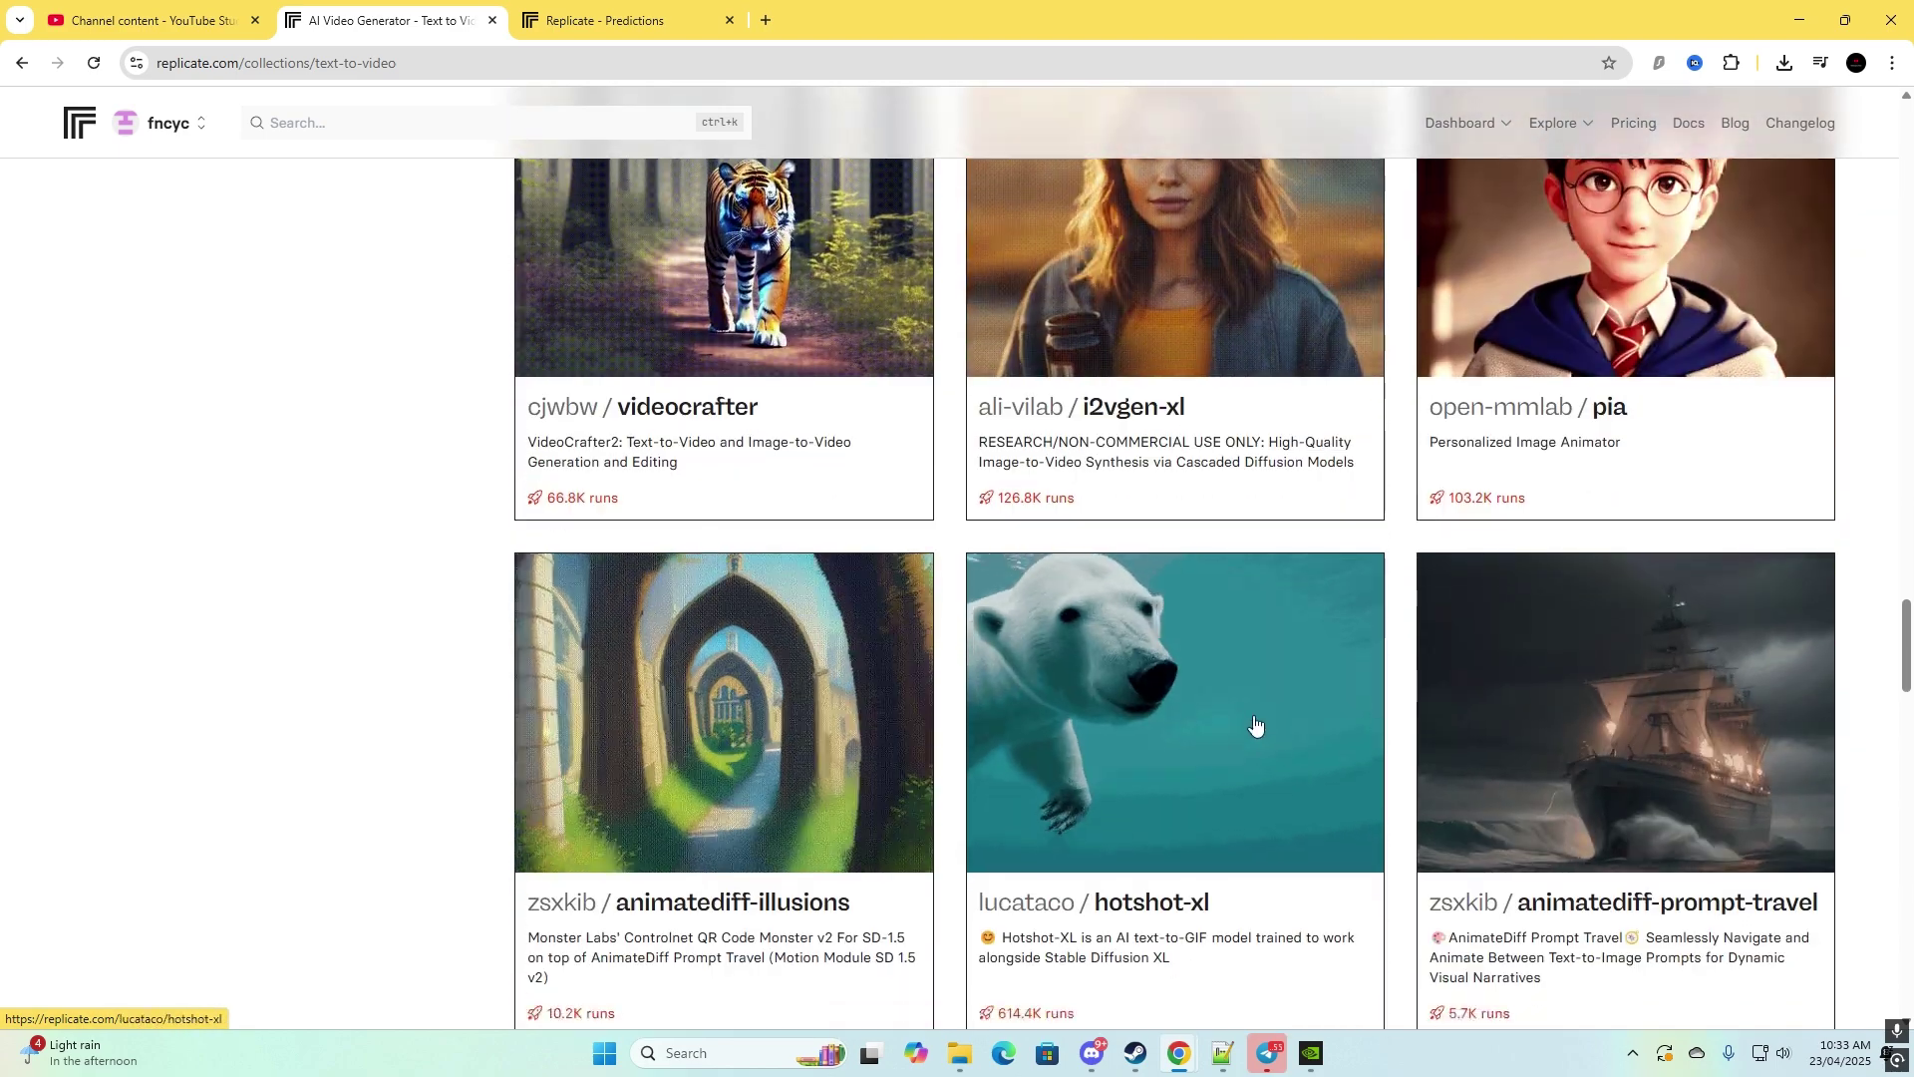
pyautogui.scroll(-5, 1249, 726)
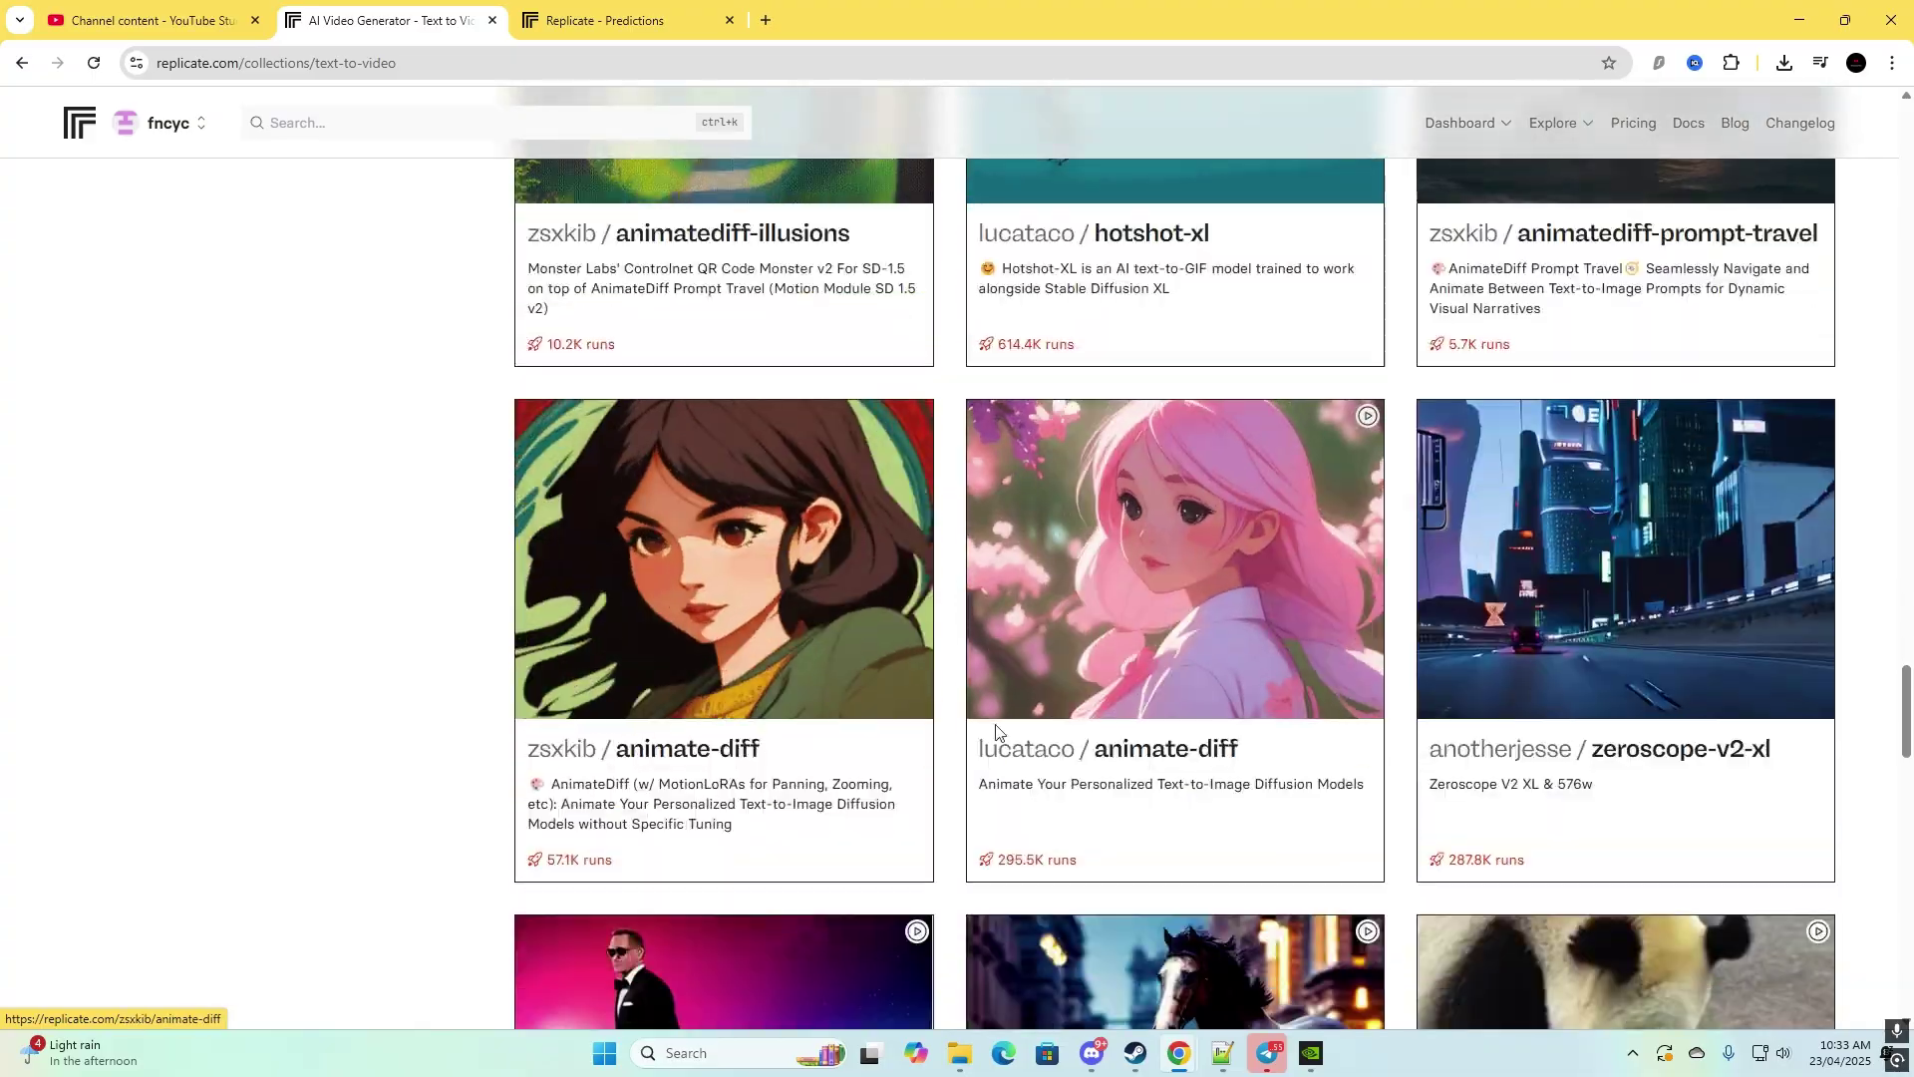
pyautogui.scroll(-2, 1288, 736)
pyautogui.moveTo(1906, 748); pyautogui.dragTo(1906, 163)
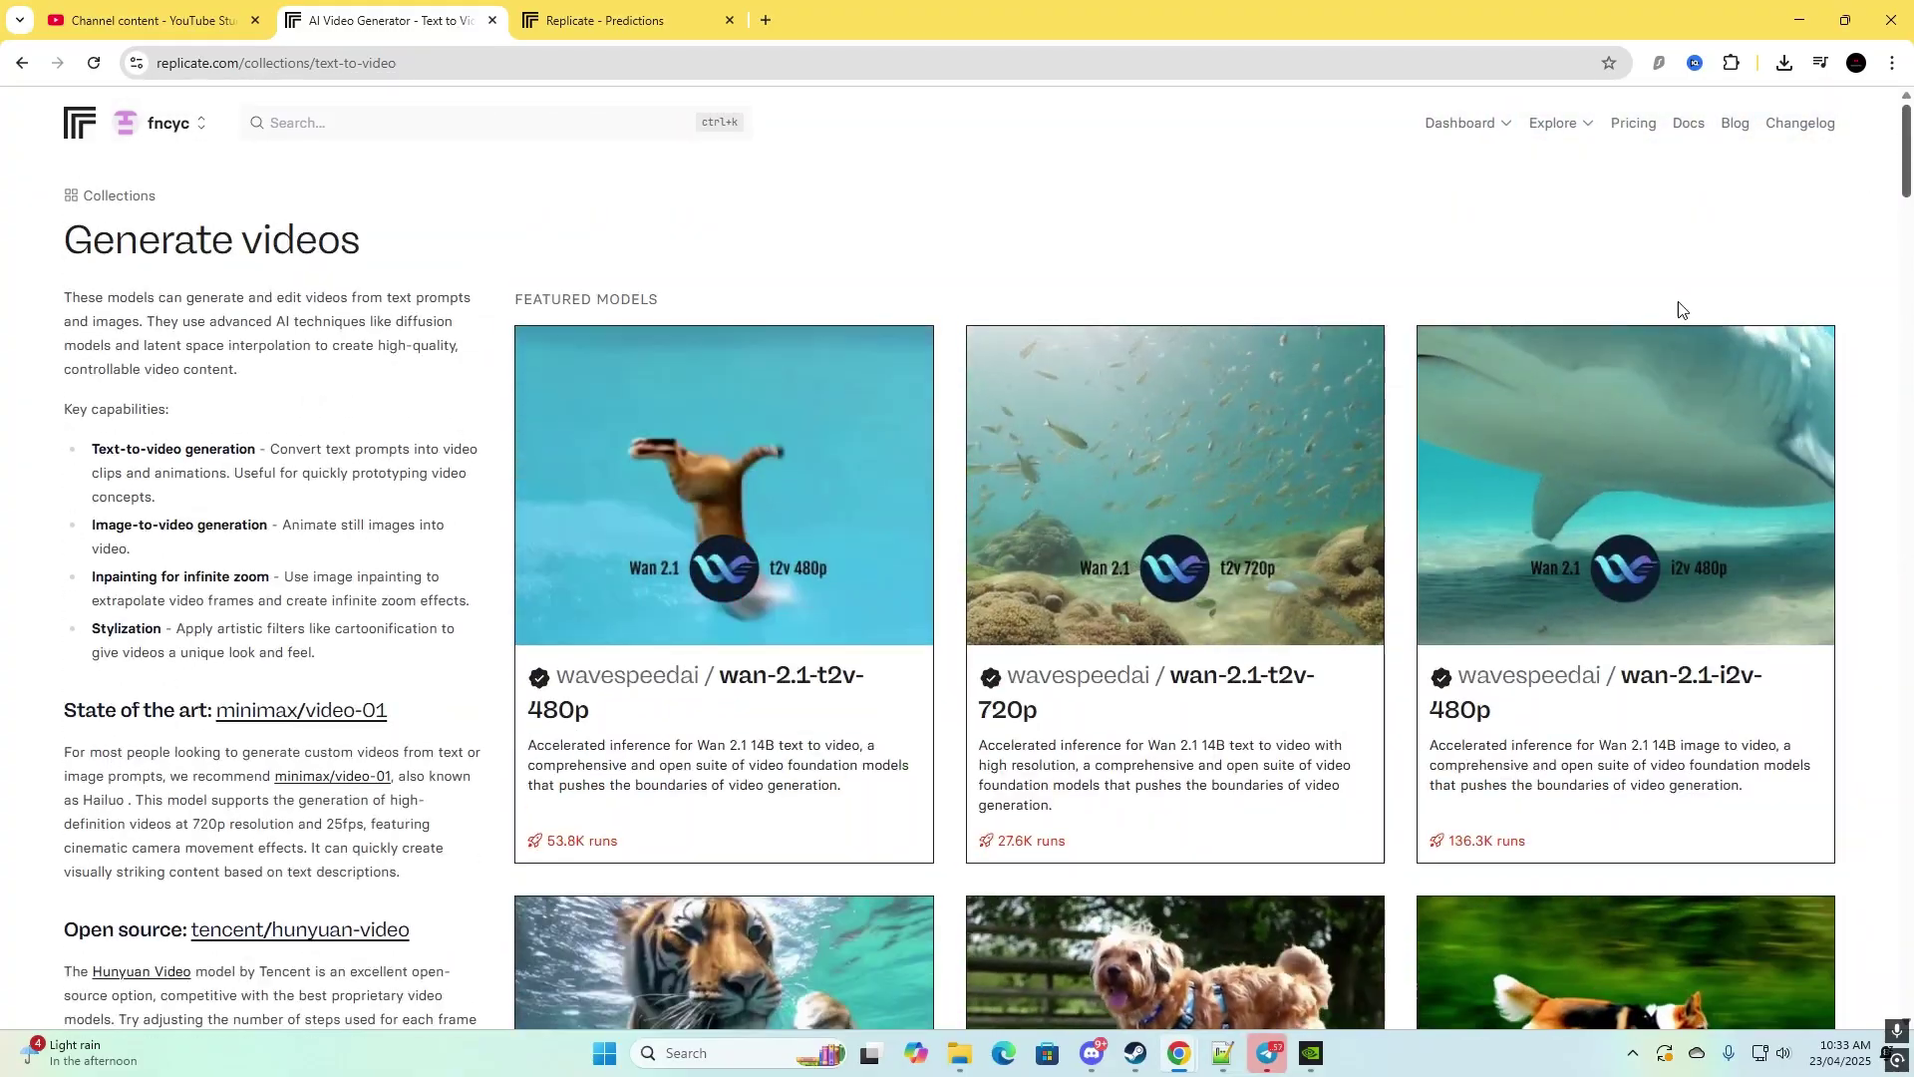
pyautogui.scroll(-5, 1659, 339)
pyautogui.scroll(-7, 1127, 697)
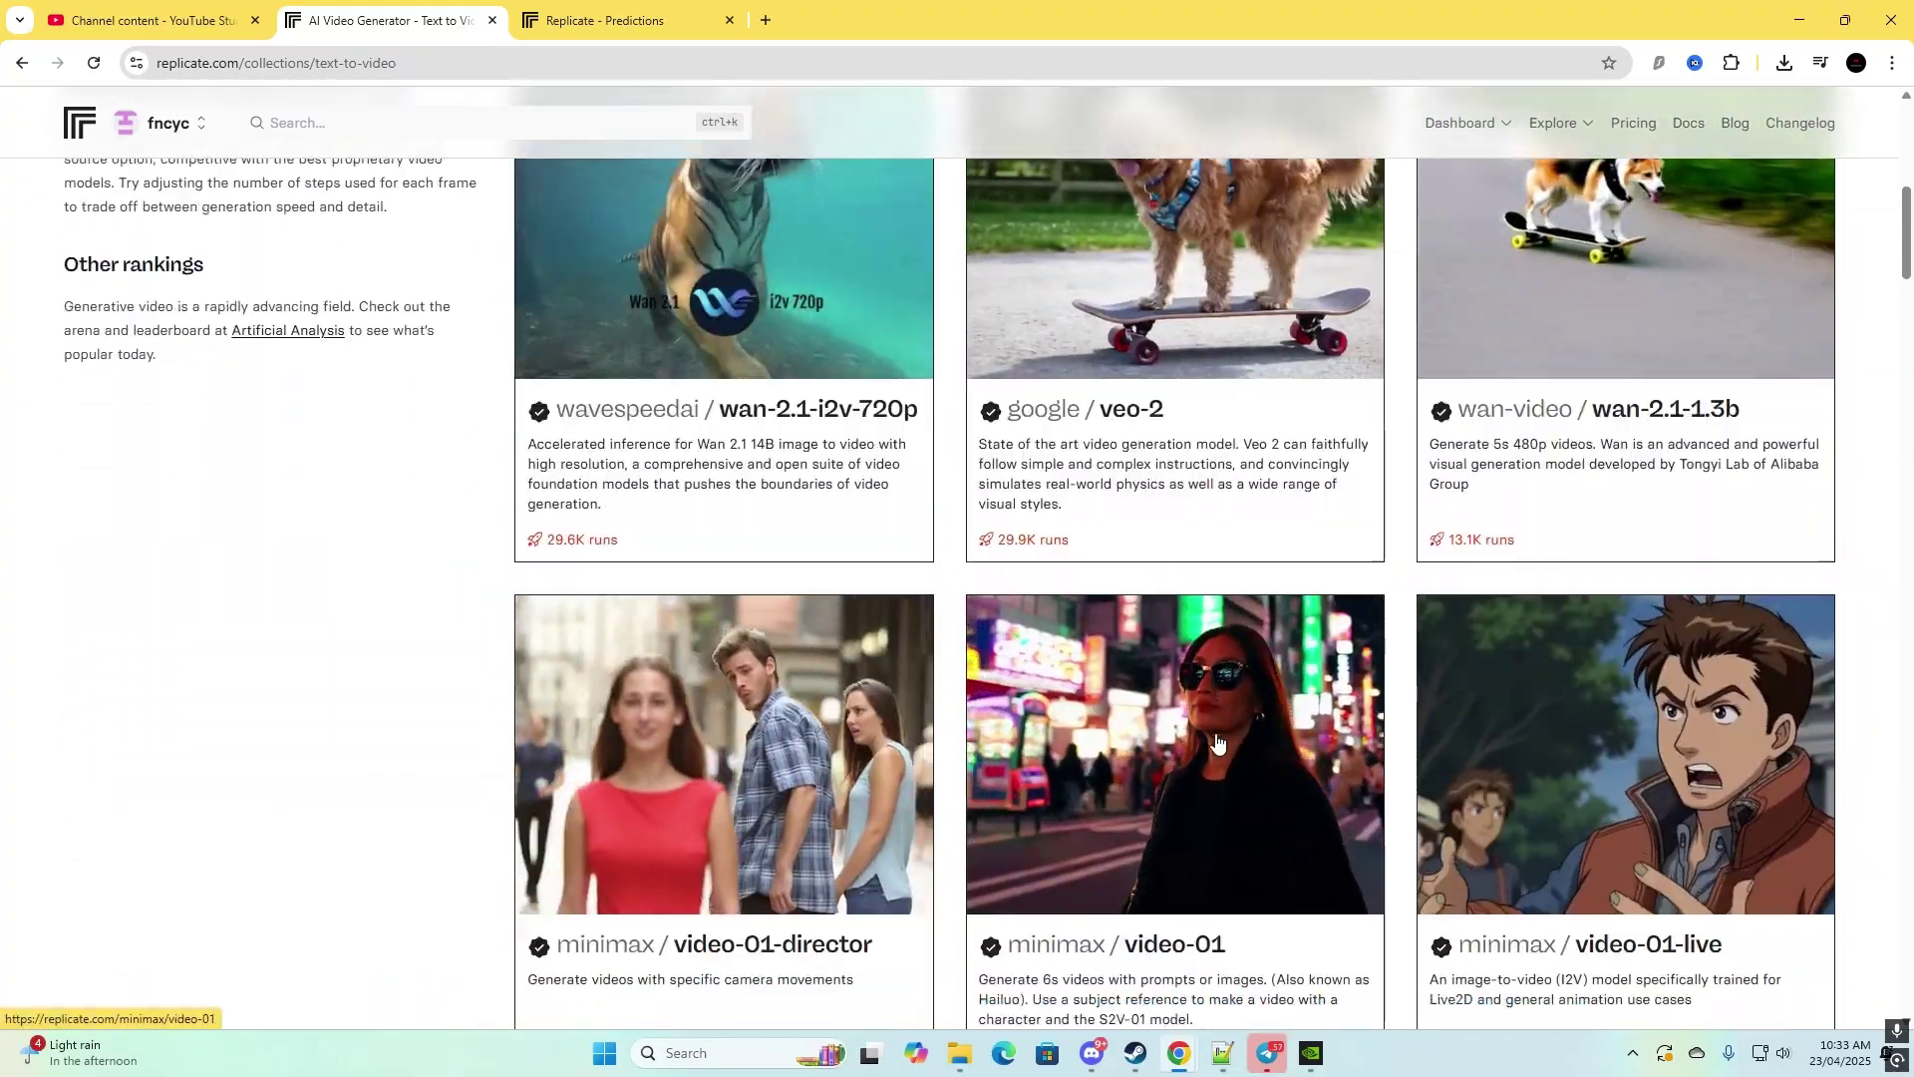
pyautogui.scroll(-9, 907, 693)
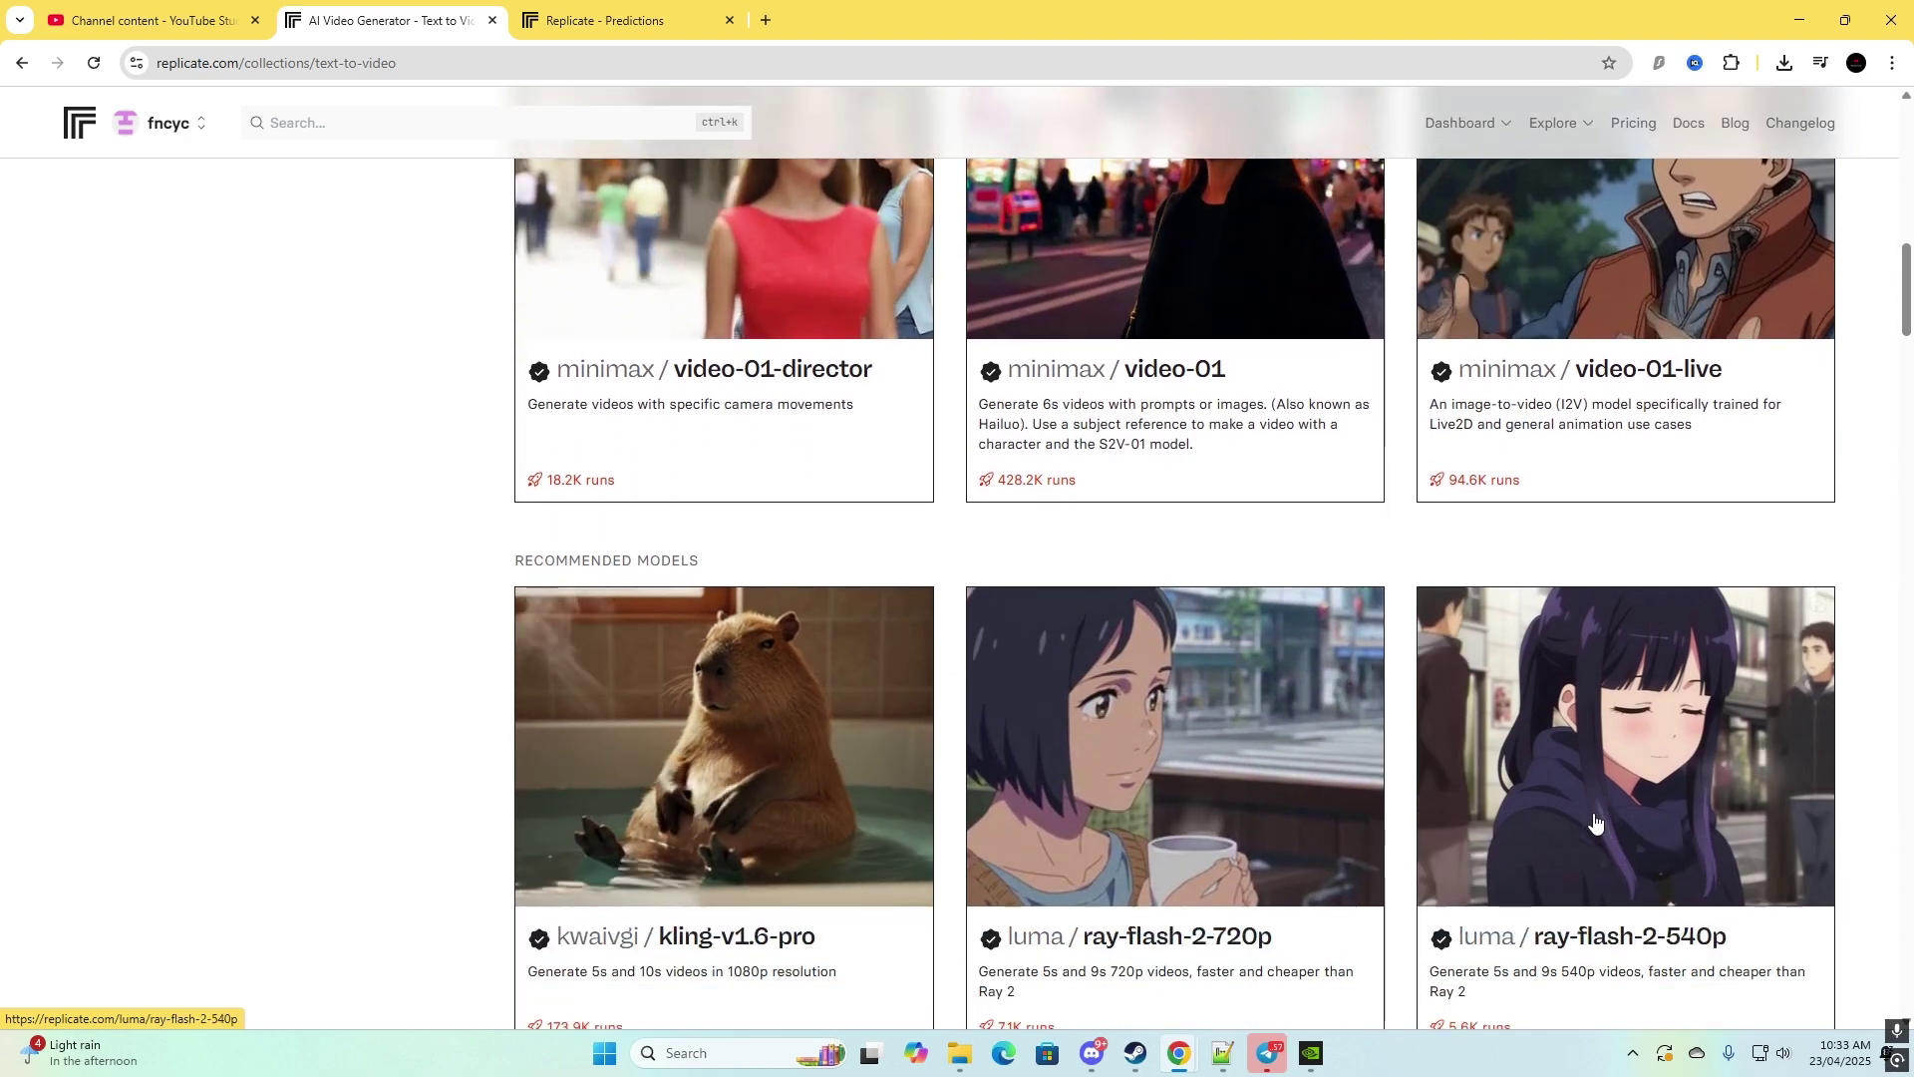
pyautogui.scroll(-5, 969, 727)
pyautogui.scroll(-9, 1104, 721)
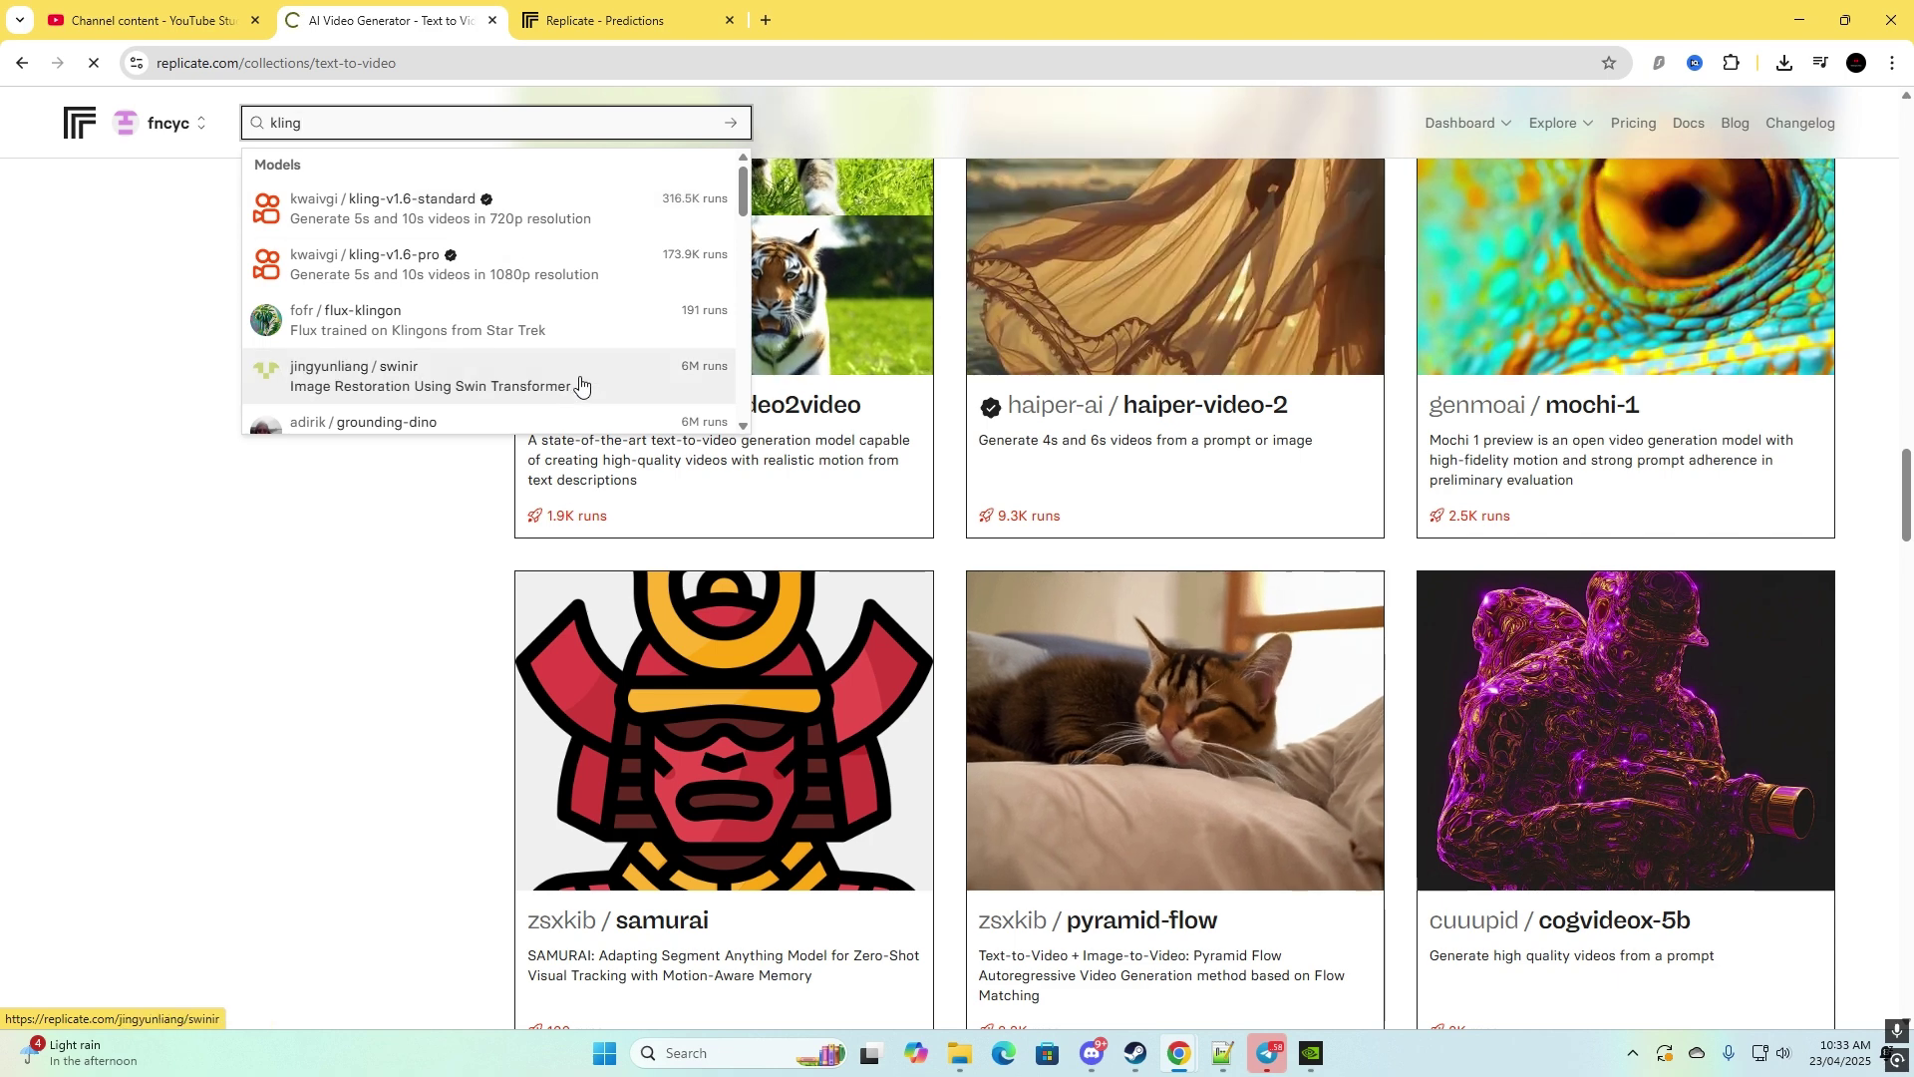
pyautogui.press('Return')
pyautogui.scroll(-2, 996, 309)
pyautogui.scroll(2, 1708, 292)
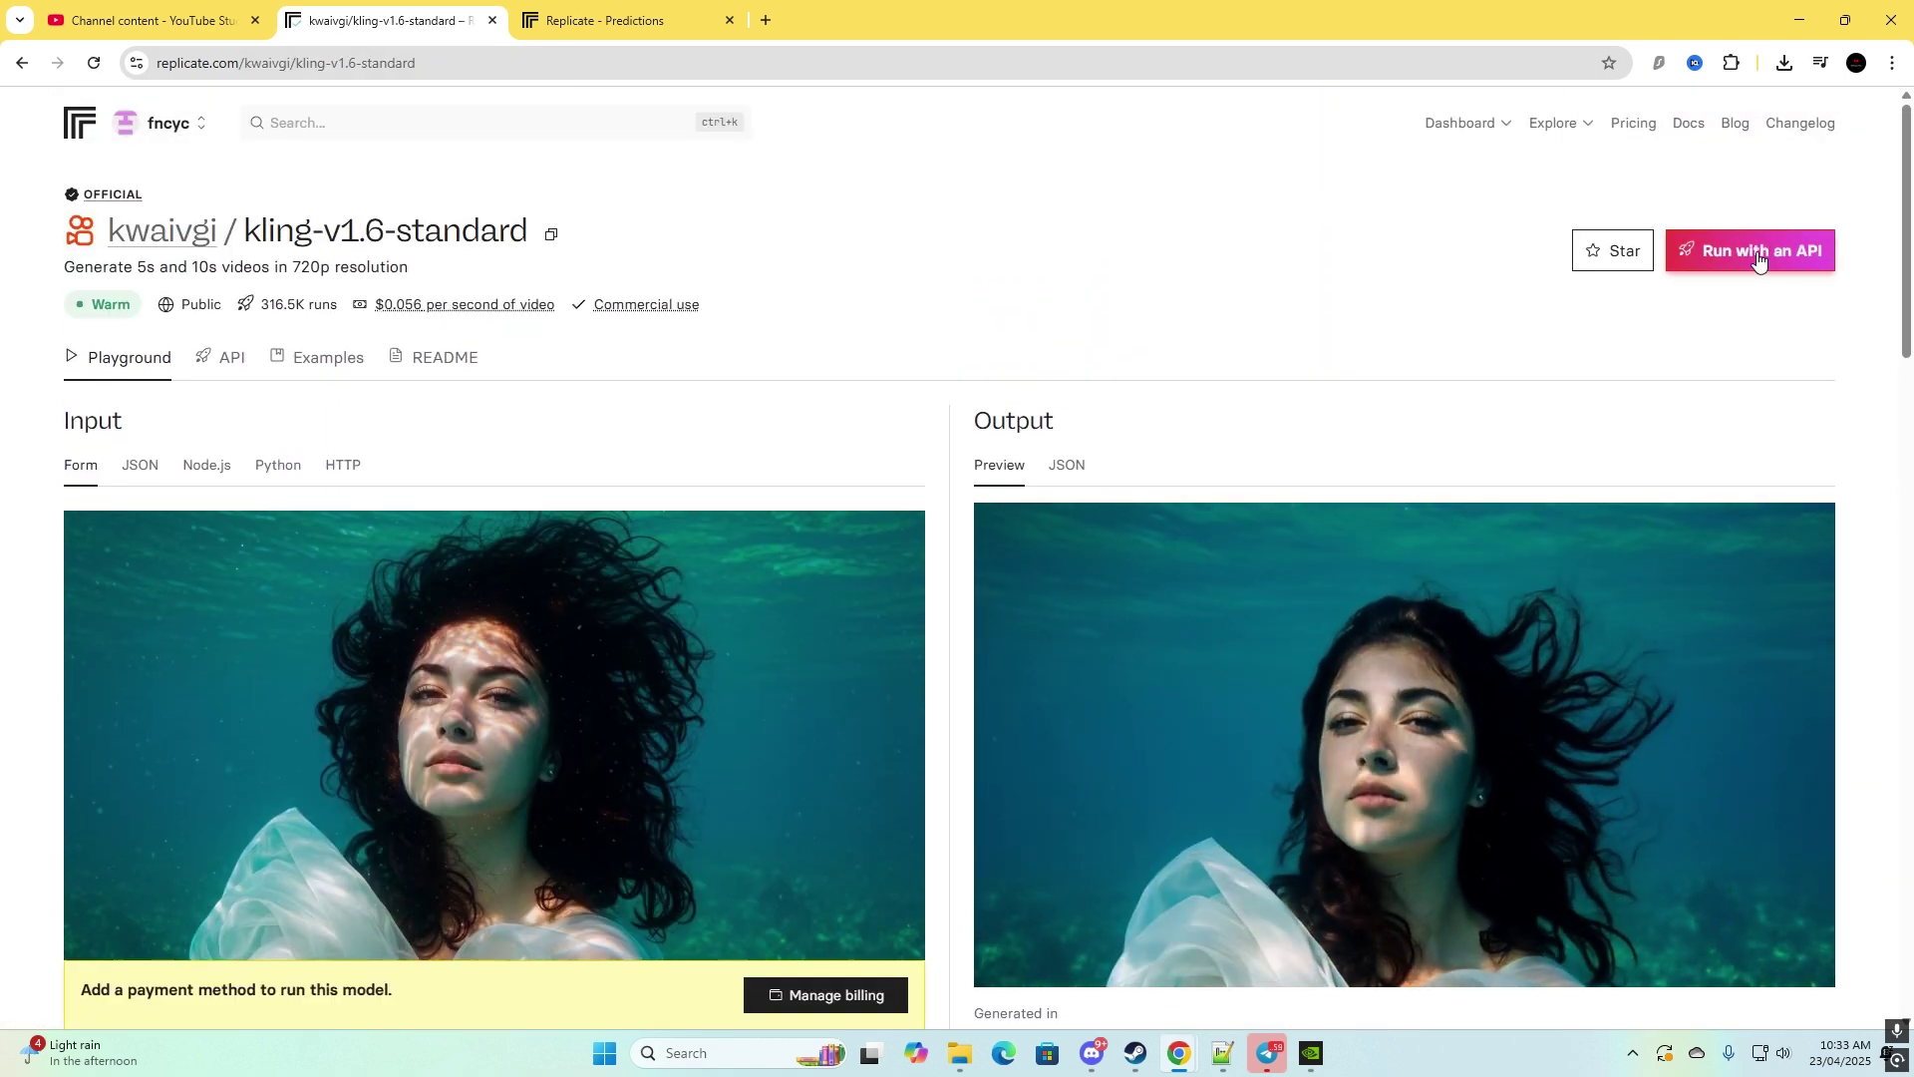
pyautogui.scroll(-3, 974, 320)
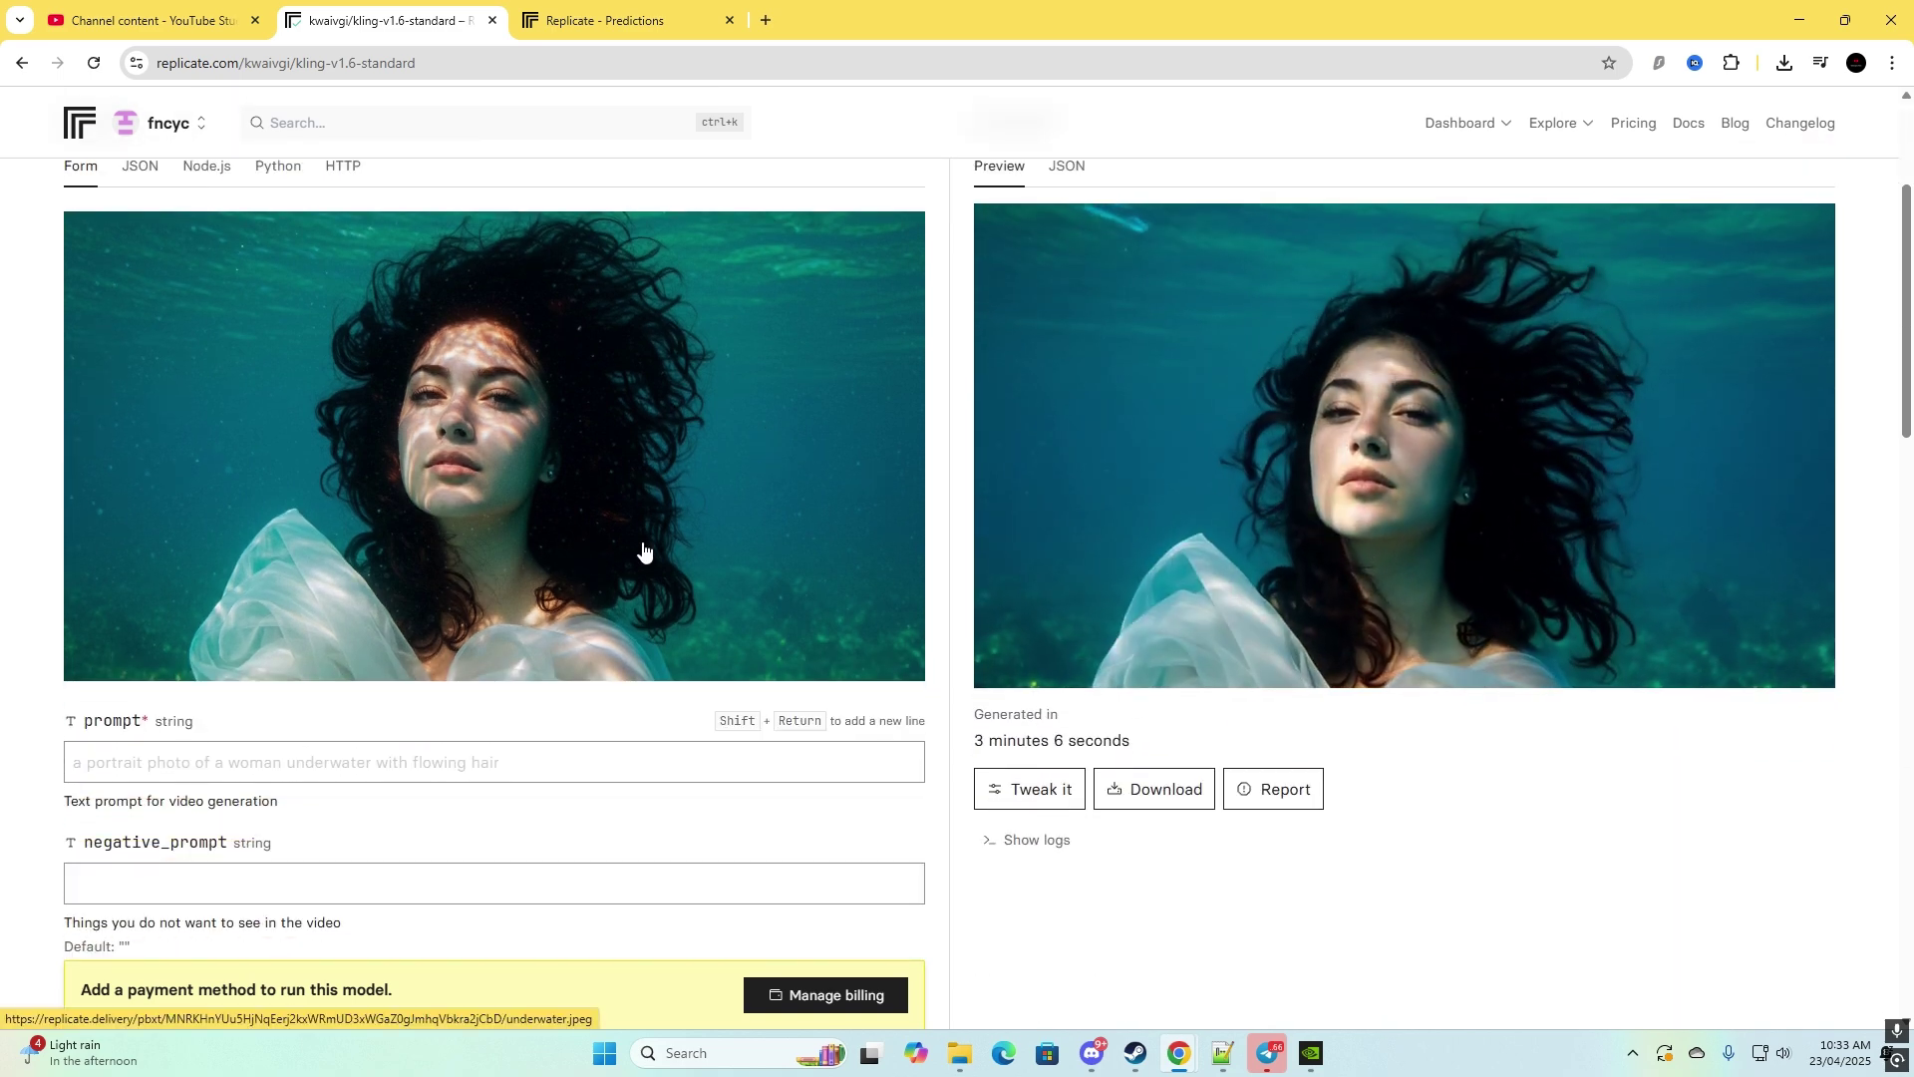
pyautogui.scroll(-1, 441, 631)
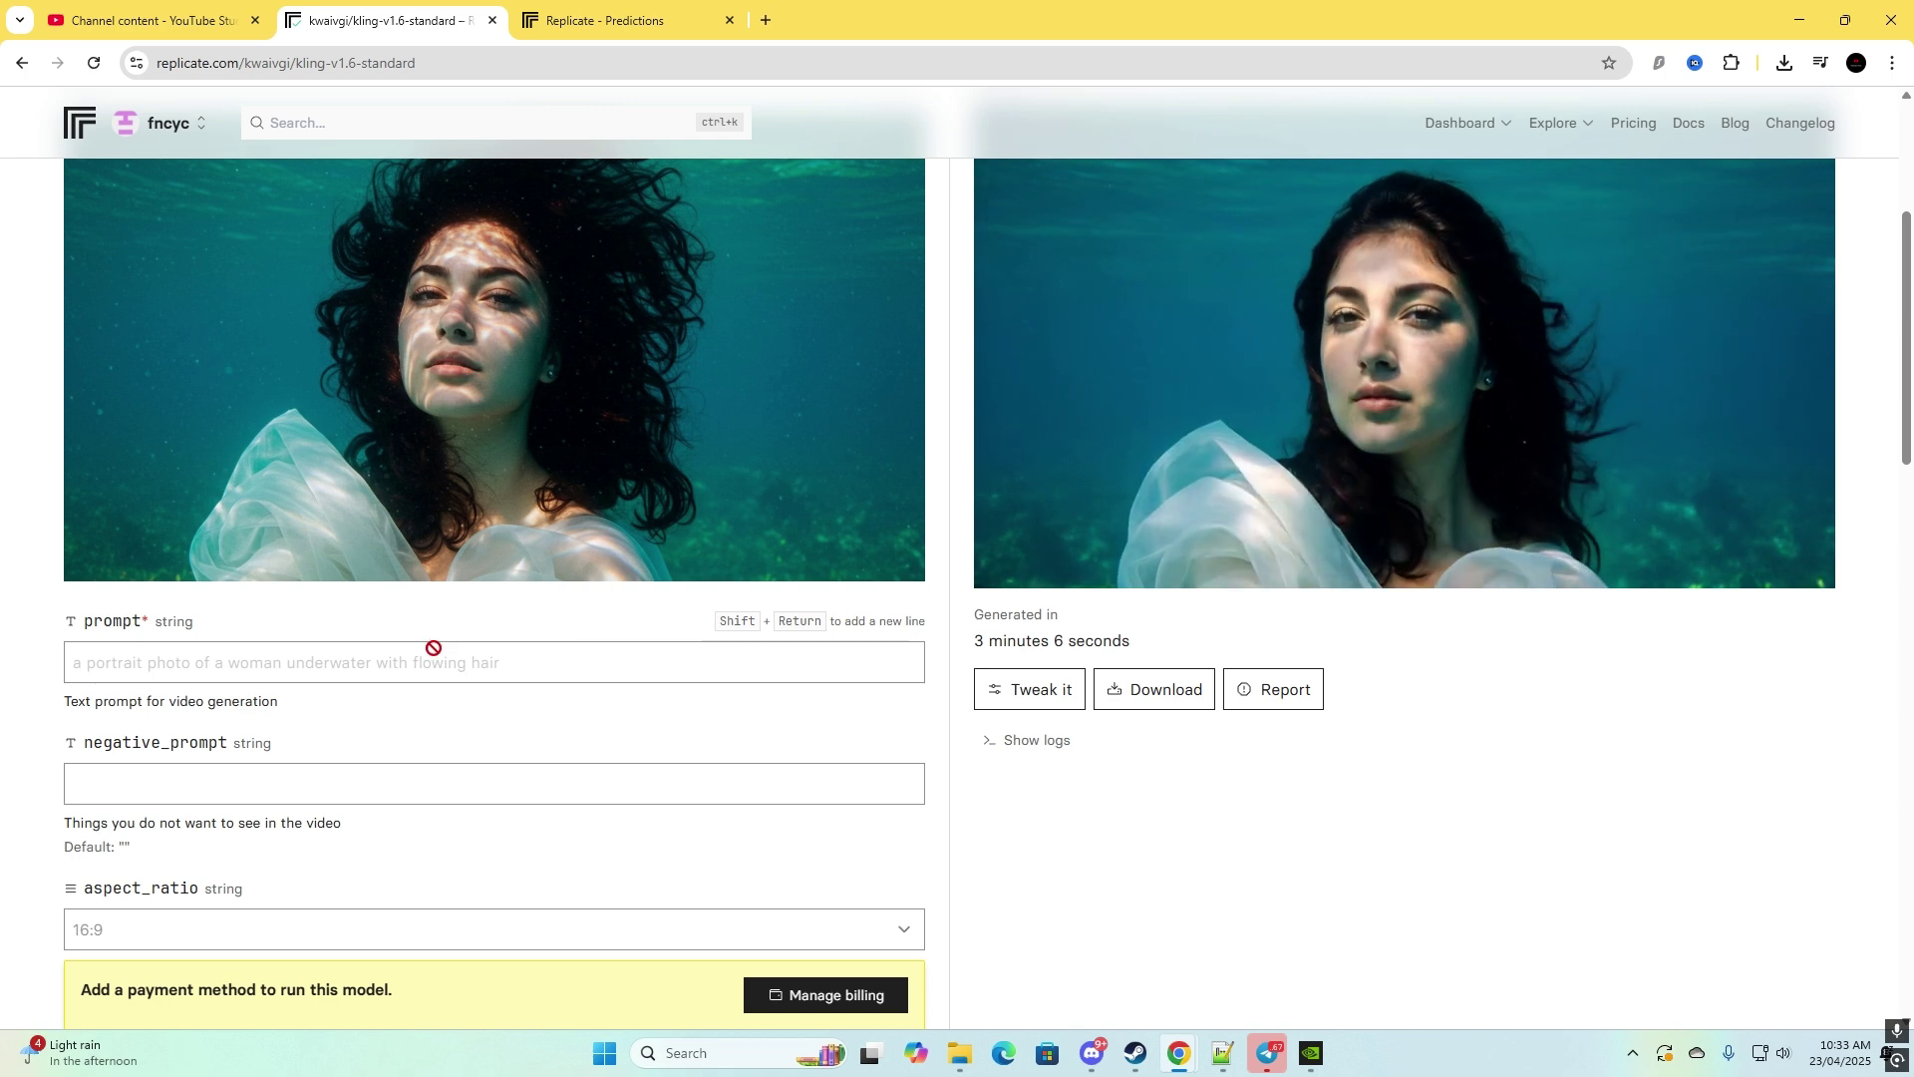
pyautogui.scroll(2, 433, 647)
pyautogui.scroll(-2, 433, 658)
pyautogui.scroll(4, 180, 632)
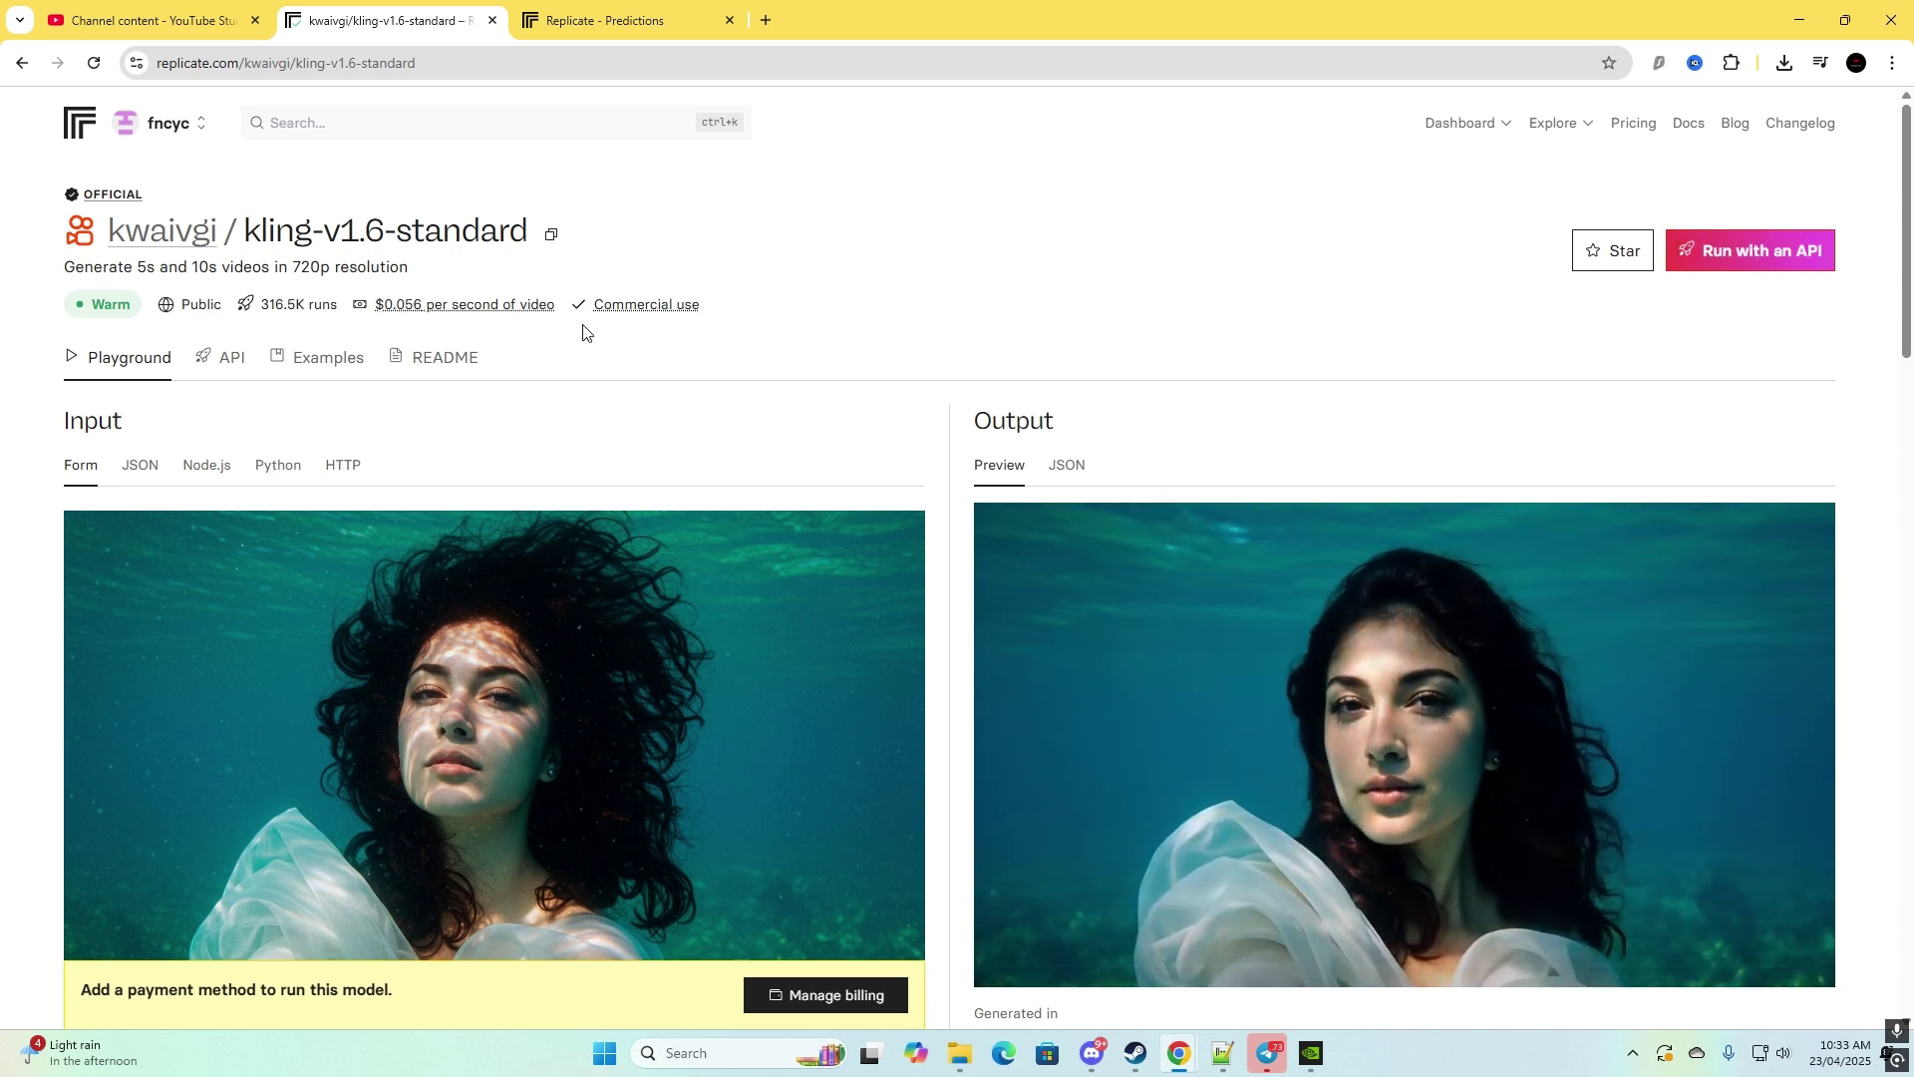
pyautogui.scroll(-2, 984, 473)
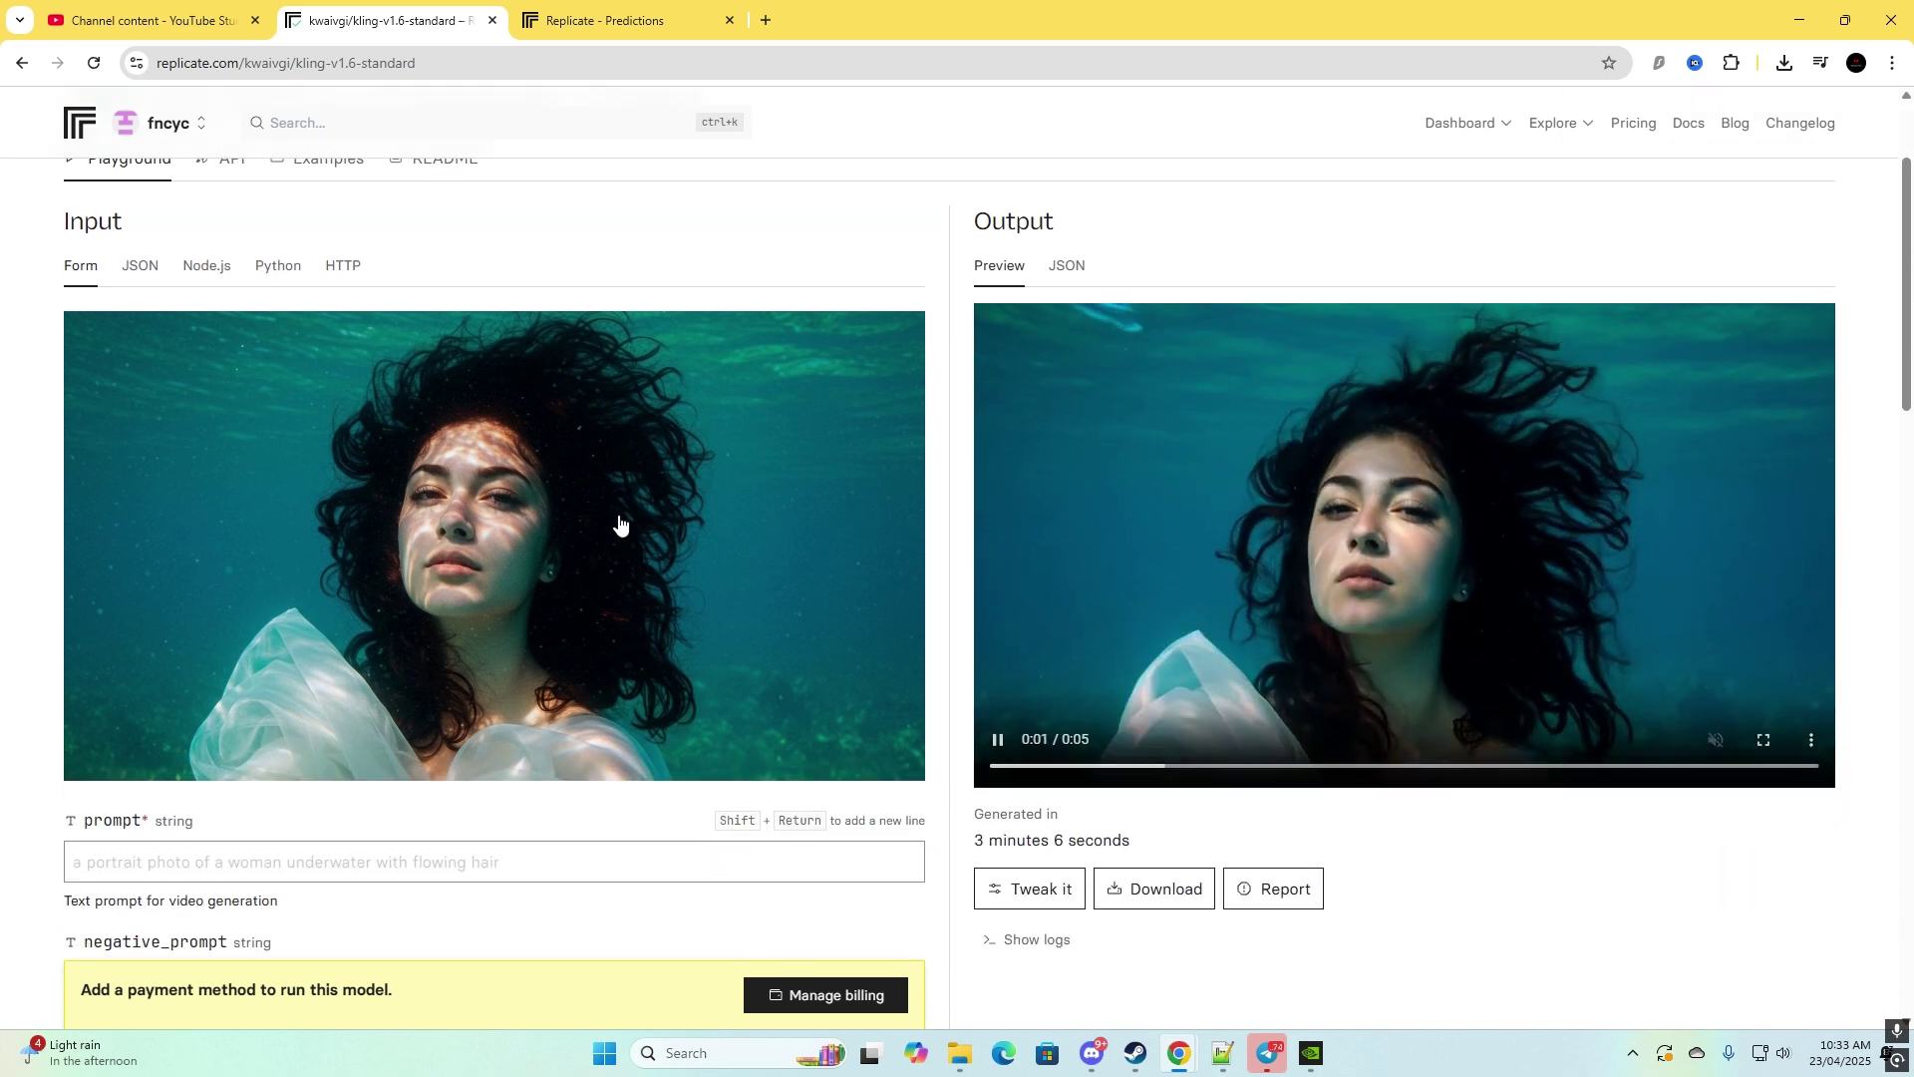
pyautogui.scroll(2, 382, 493)
pyautogui.scroll(-2, 276, 455)
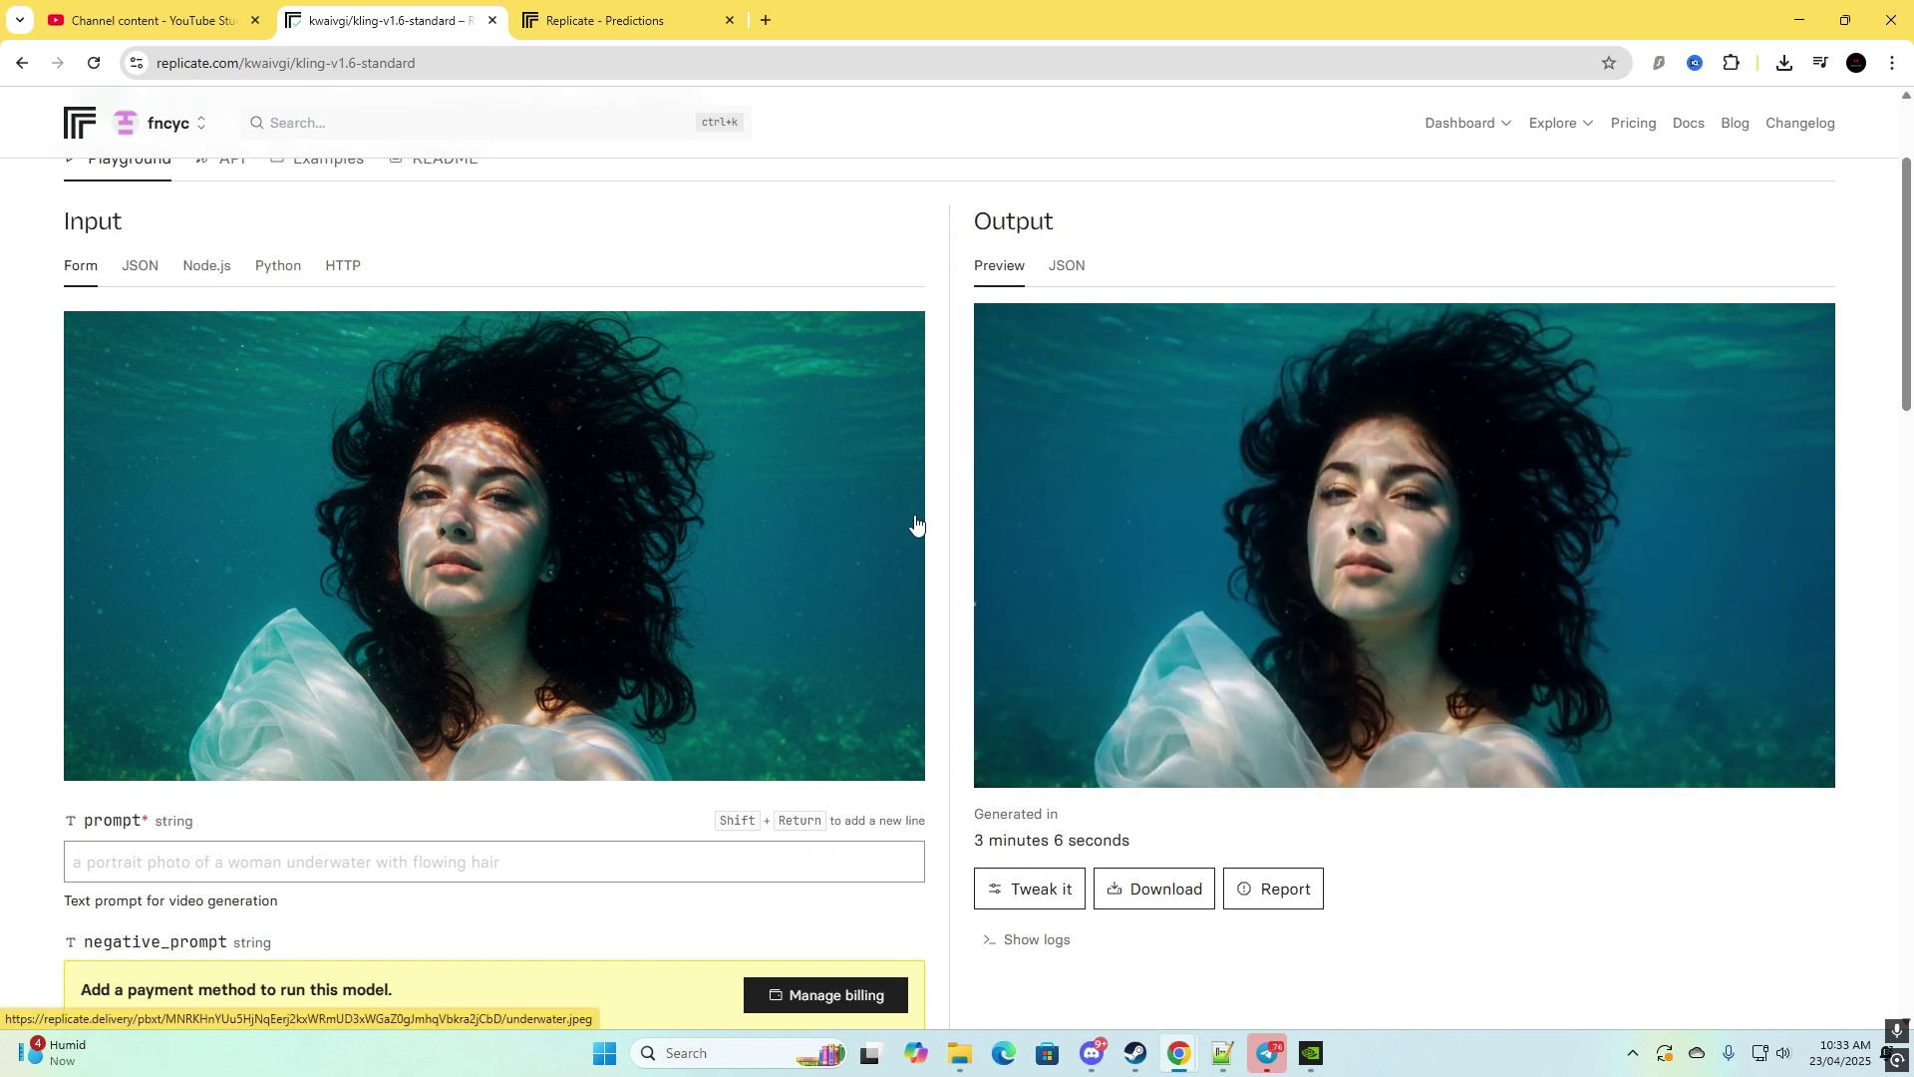
pyautogui.scroll(-2, 594, 588)
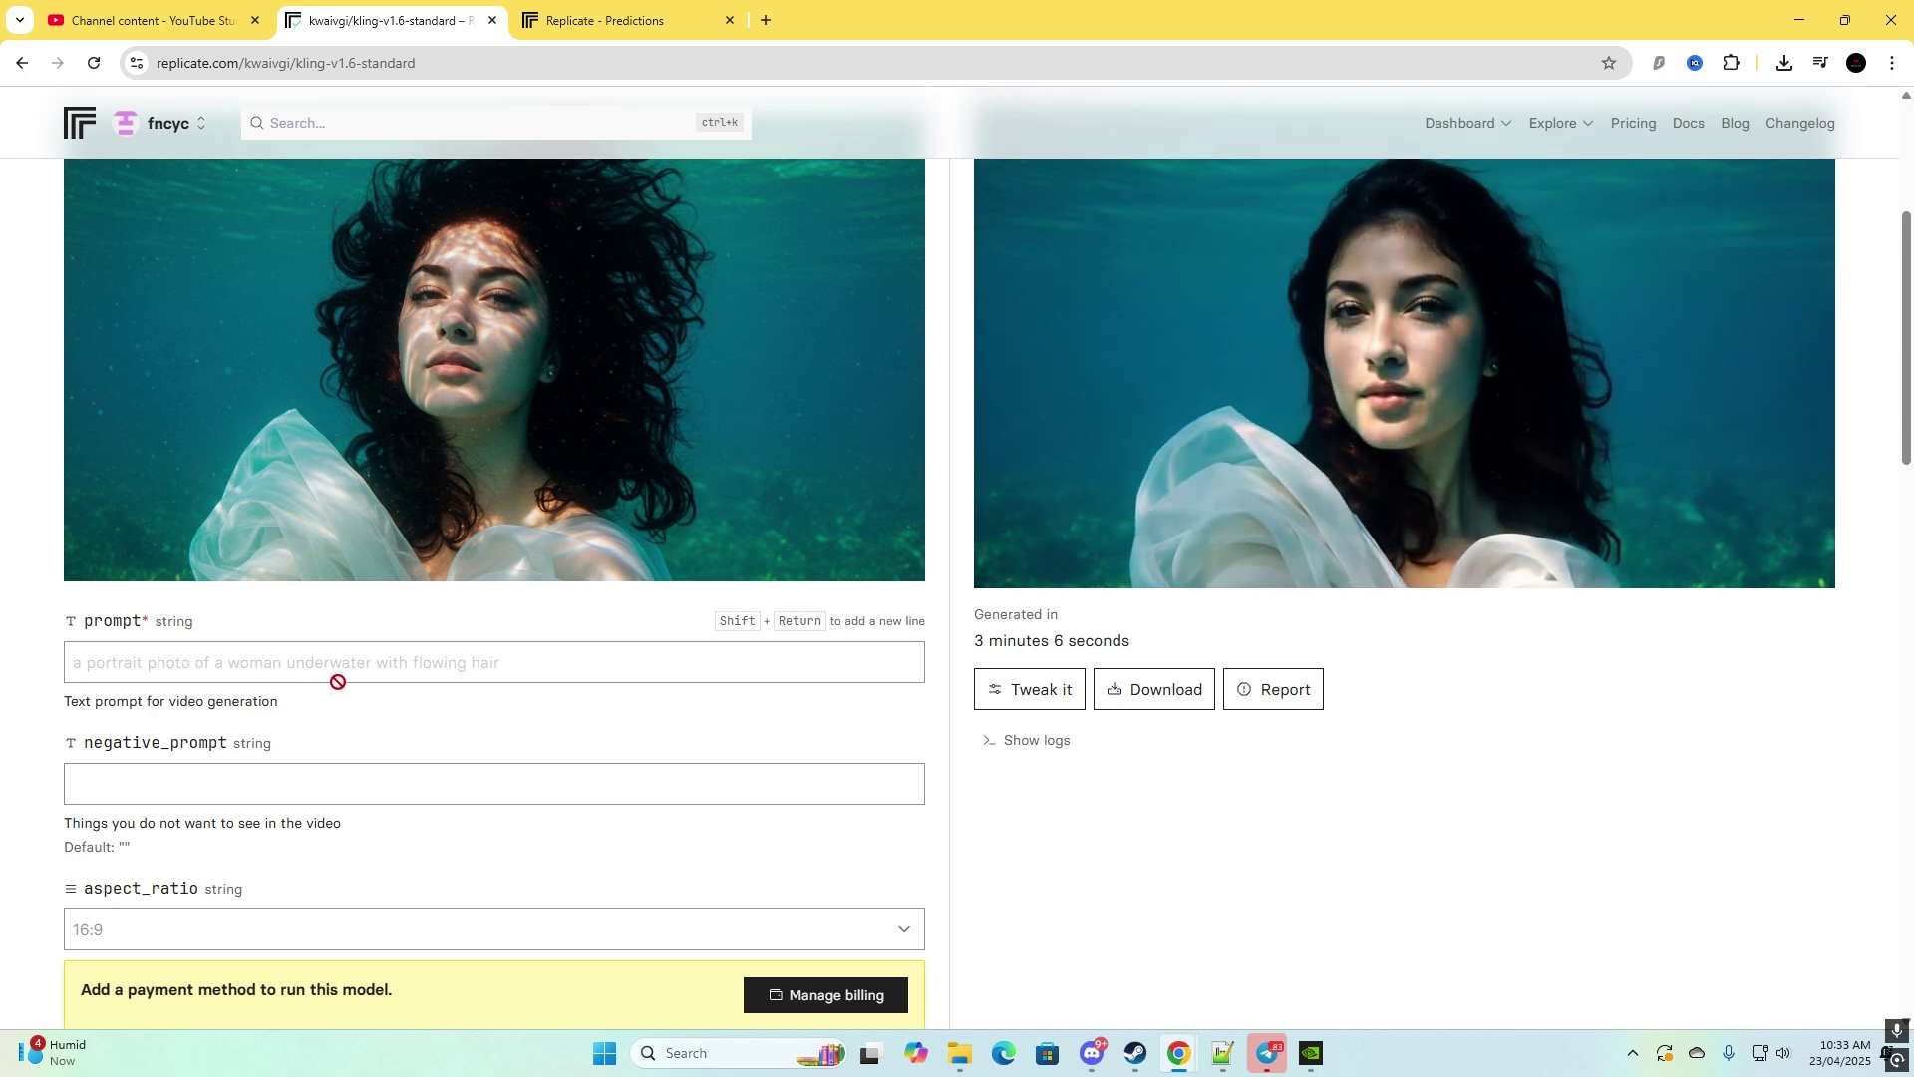
pyautogui.scroll(3, 379, 670)
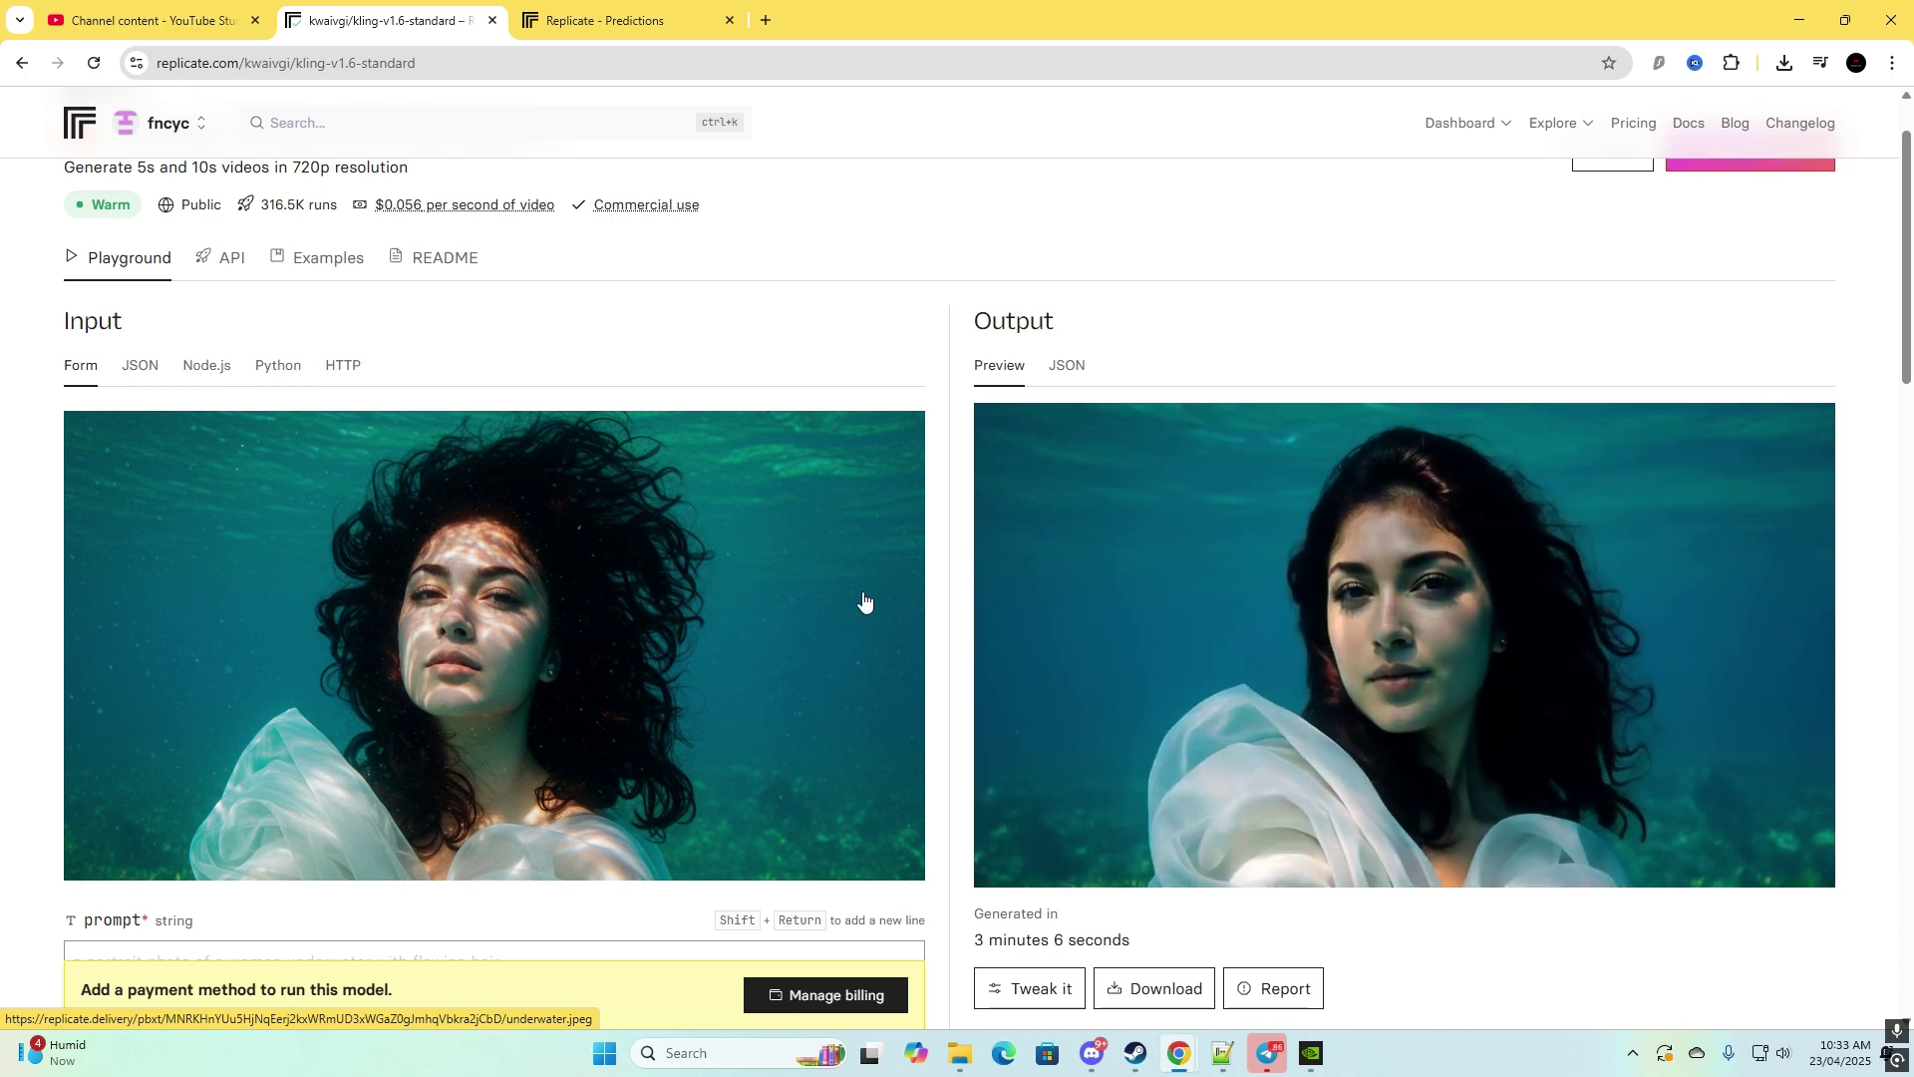
pyautogui.scroll(-3, 1408, 558)
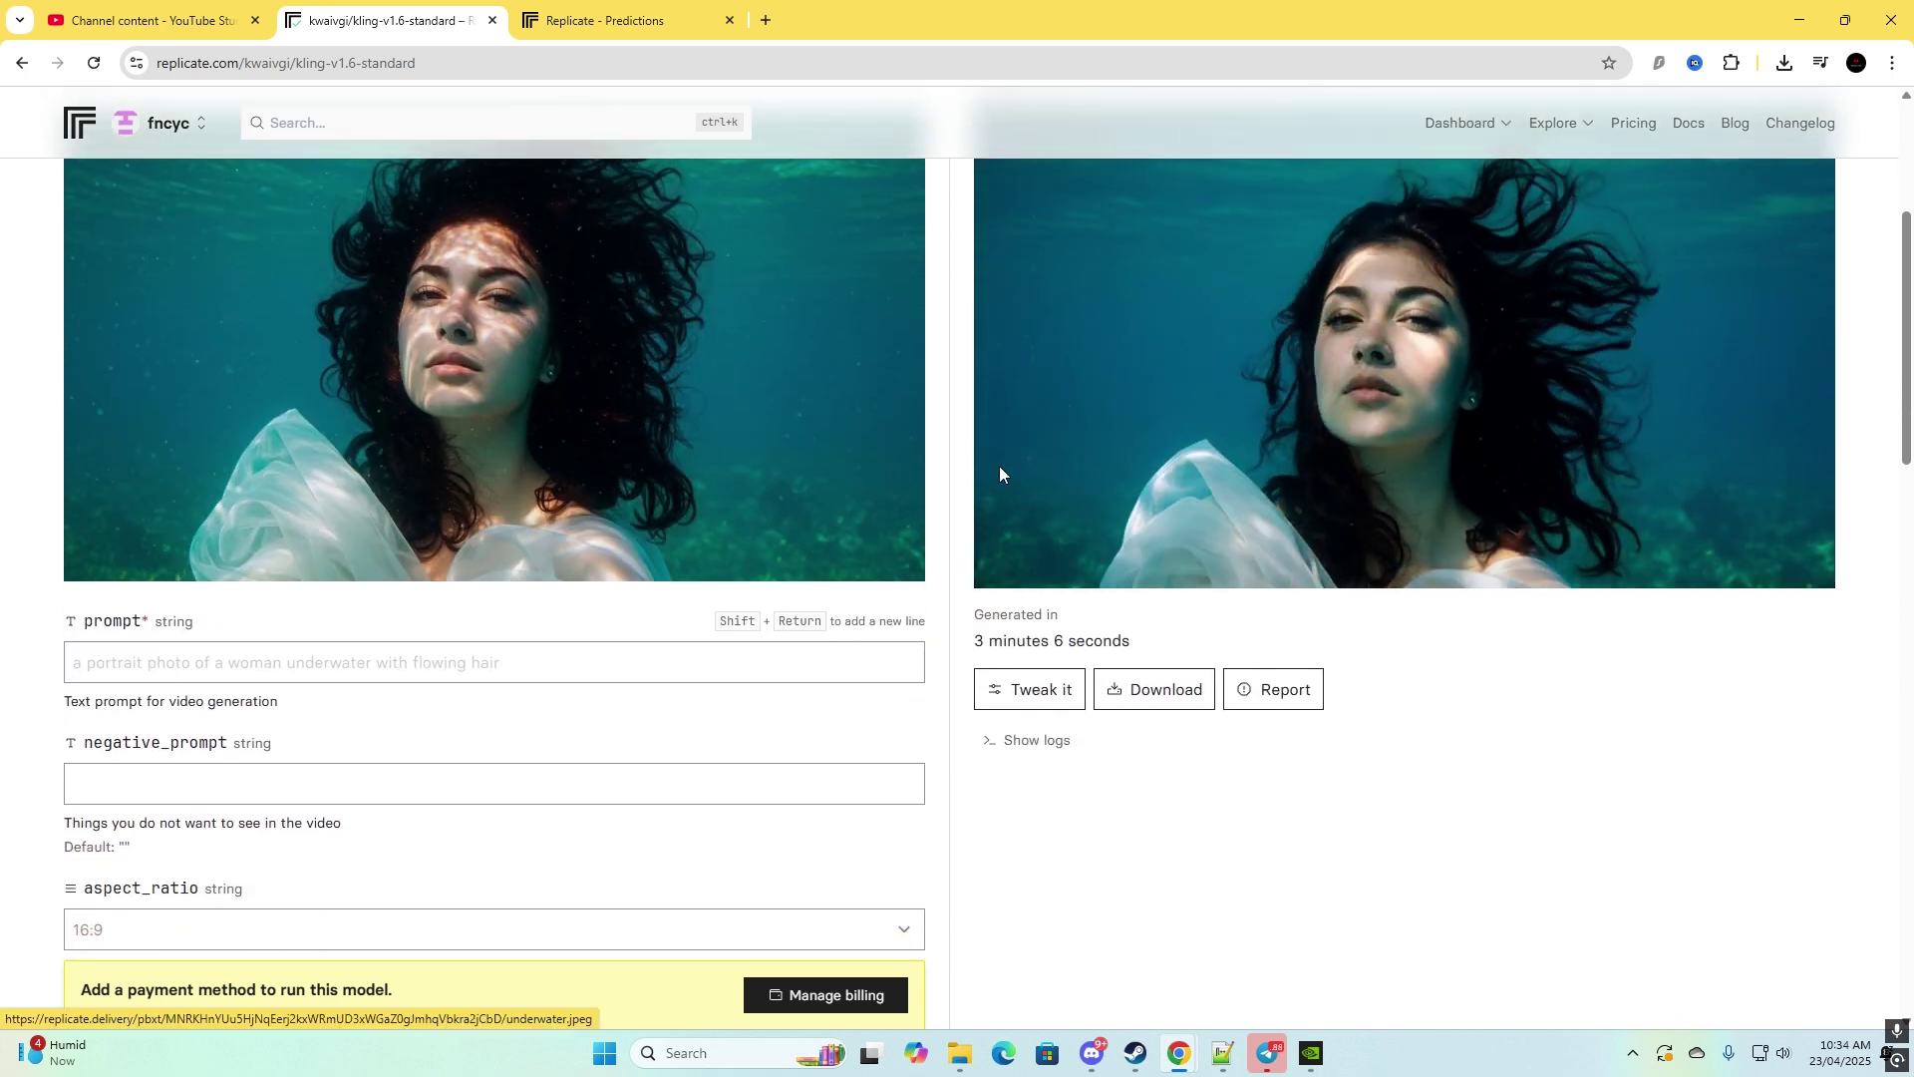
pyautogui.scroll(-2, 168, 517)
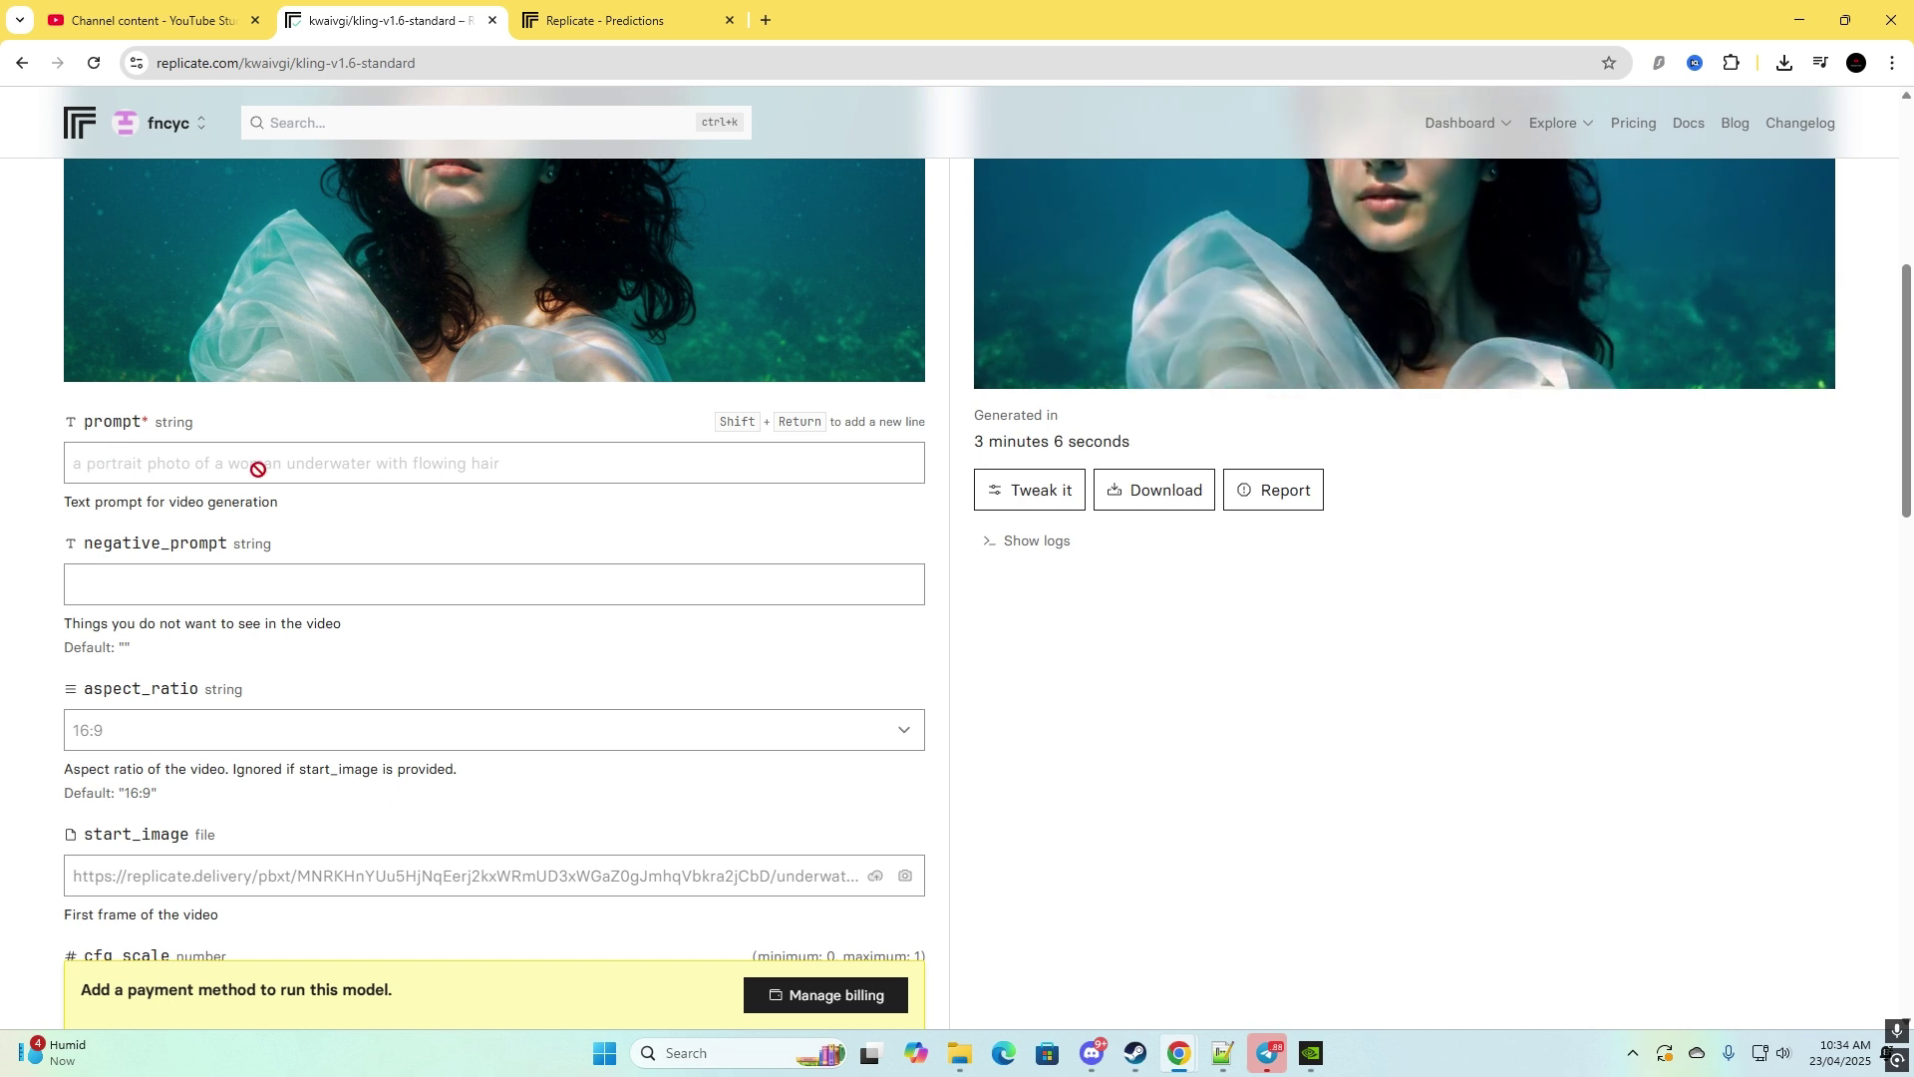
pyautogui.scroll(-1, 179, 503)
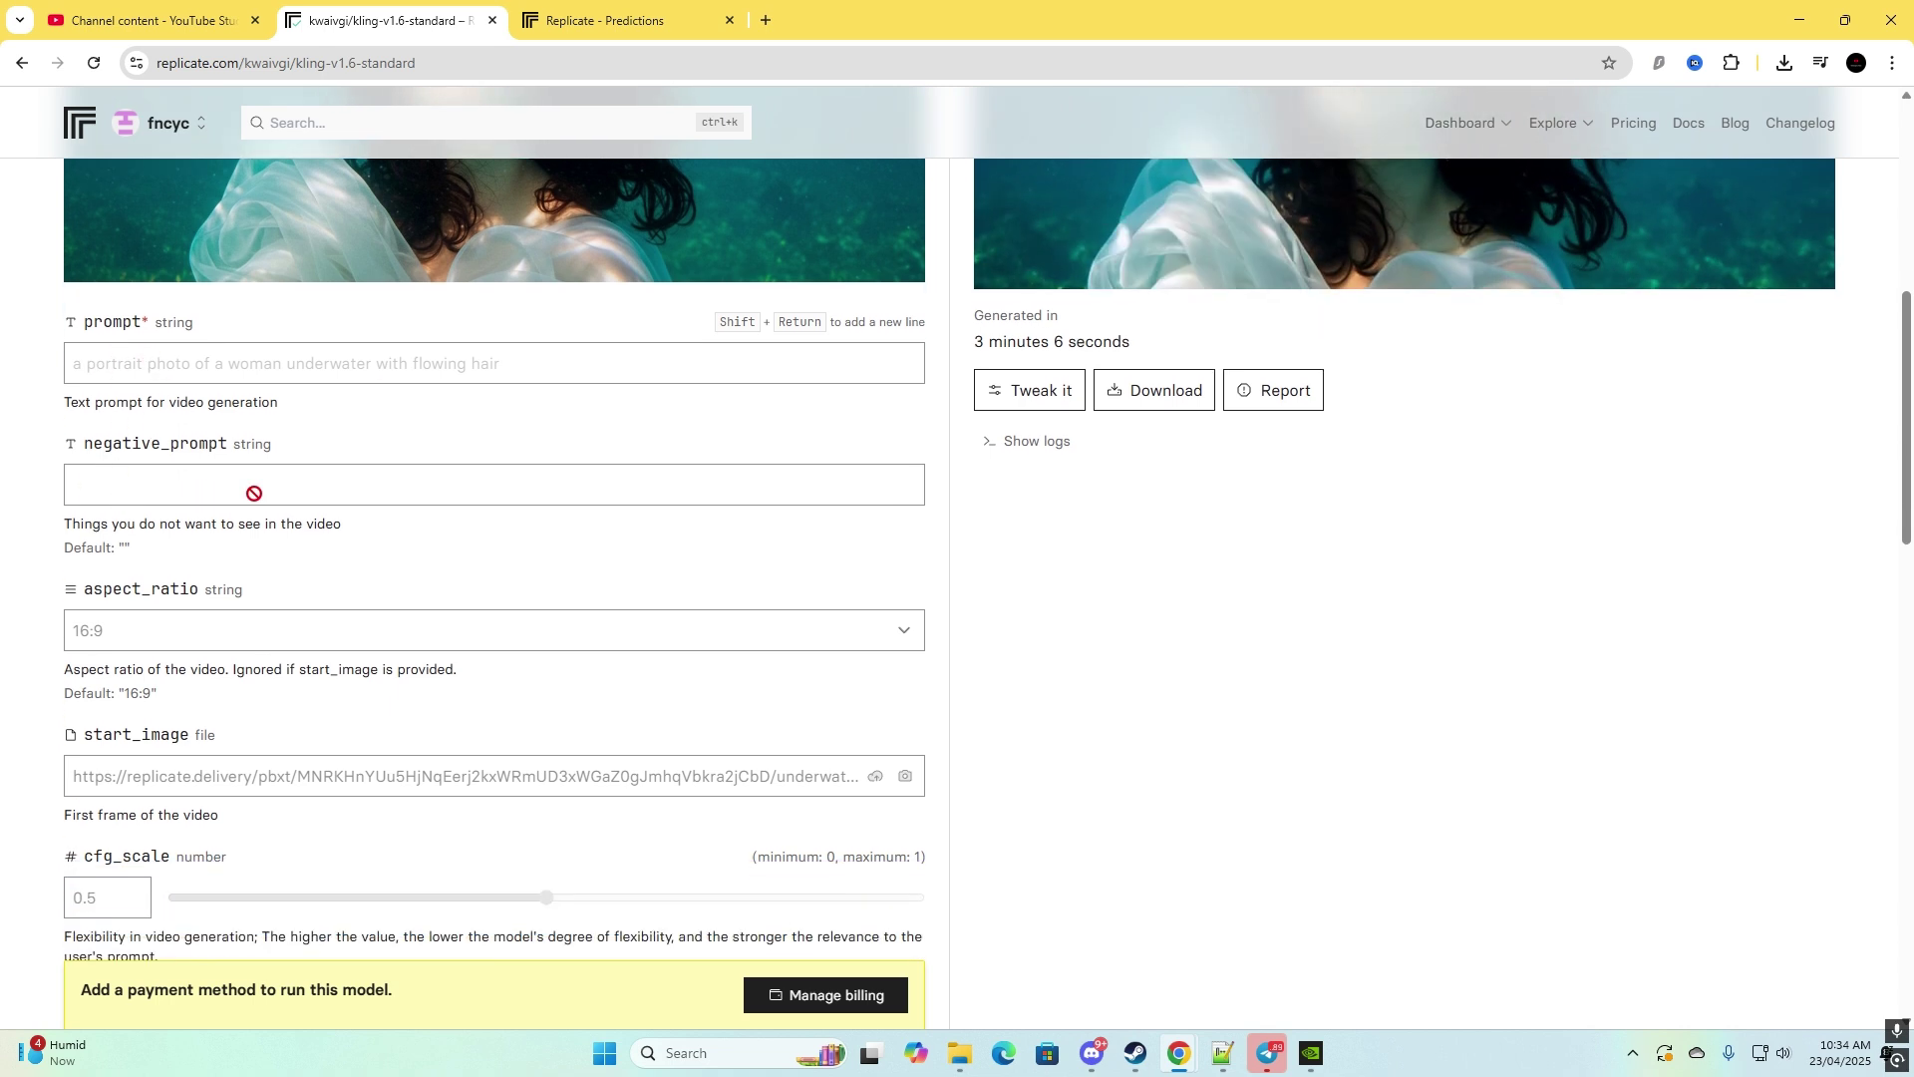
pyautogui.scroll(-2, 188, 620)
pyautogui.scroll(-4, 415, 475)
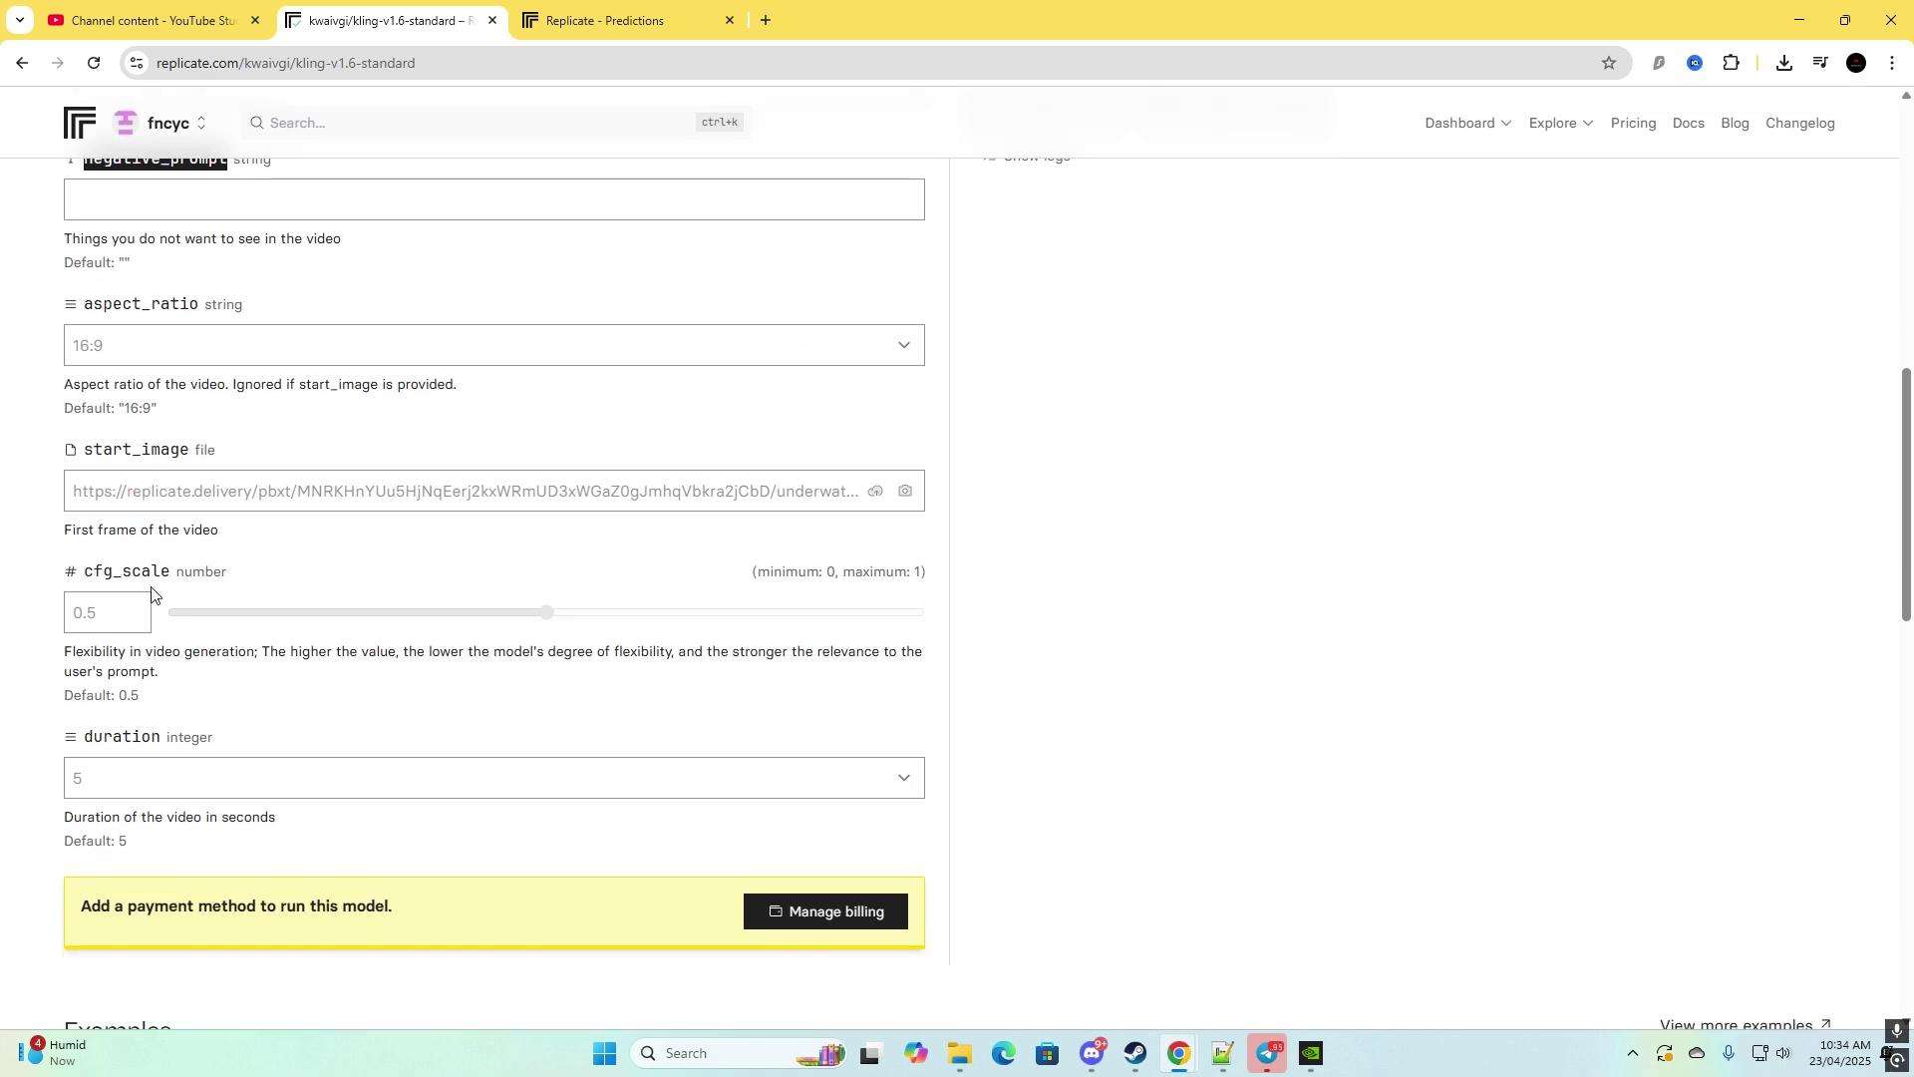
pyautogui.scroll(8, 486, 599)
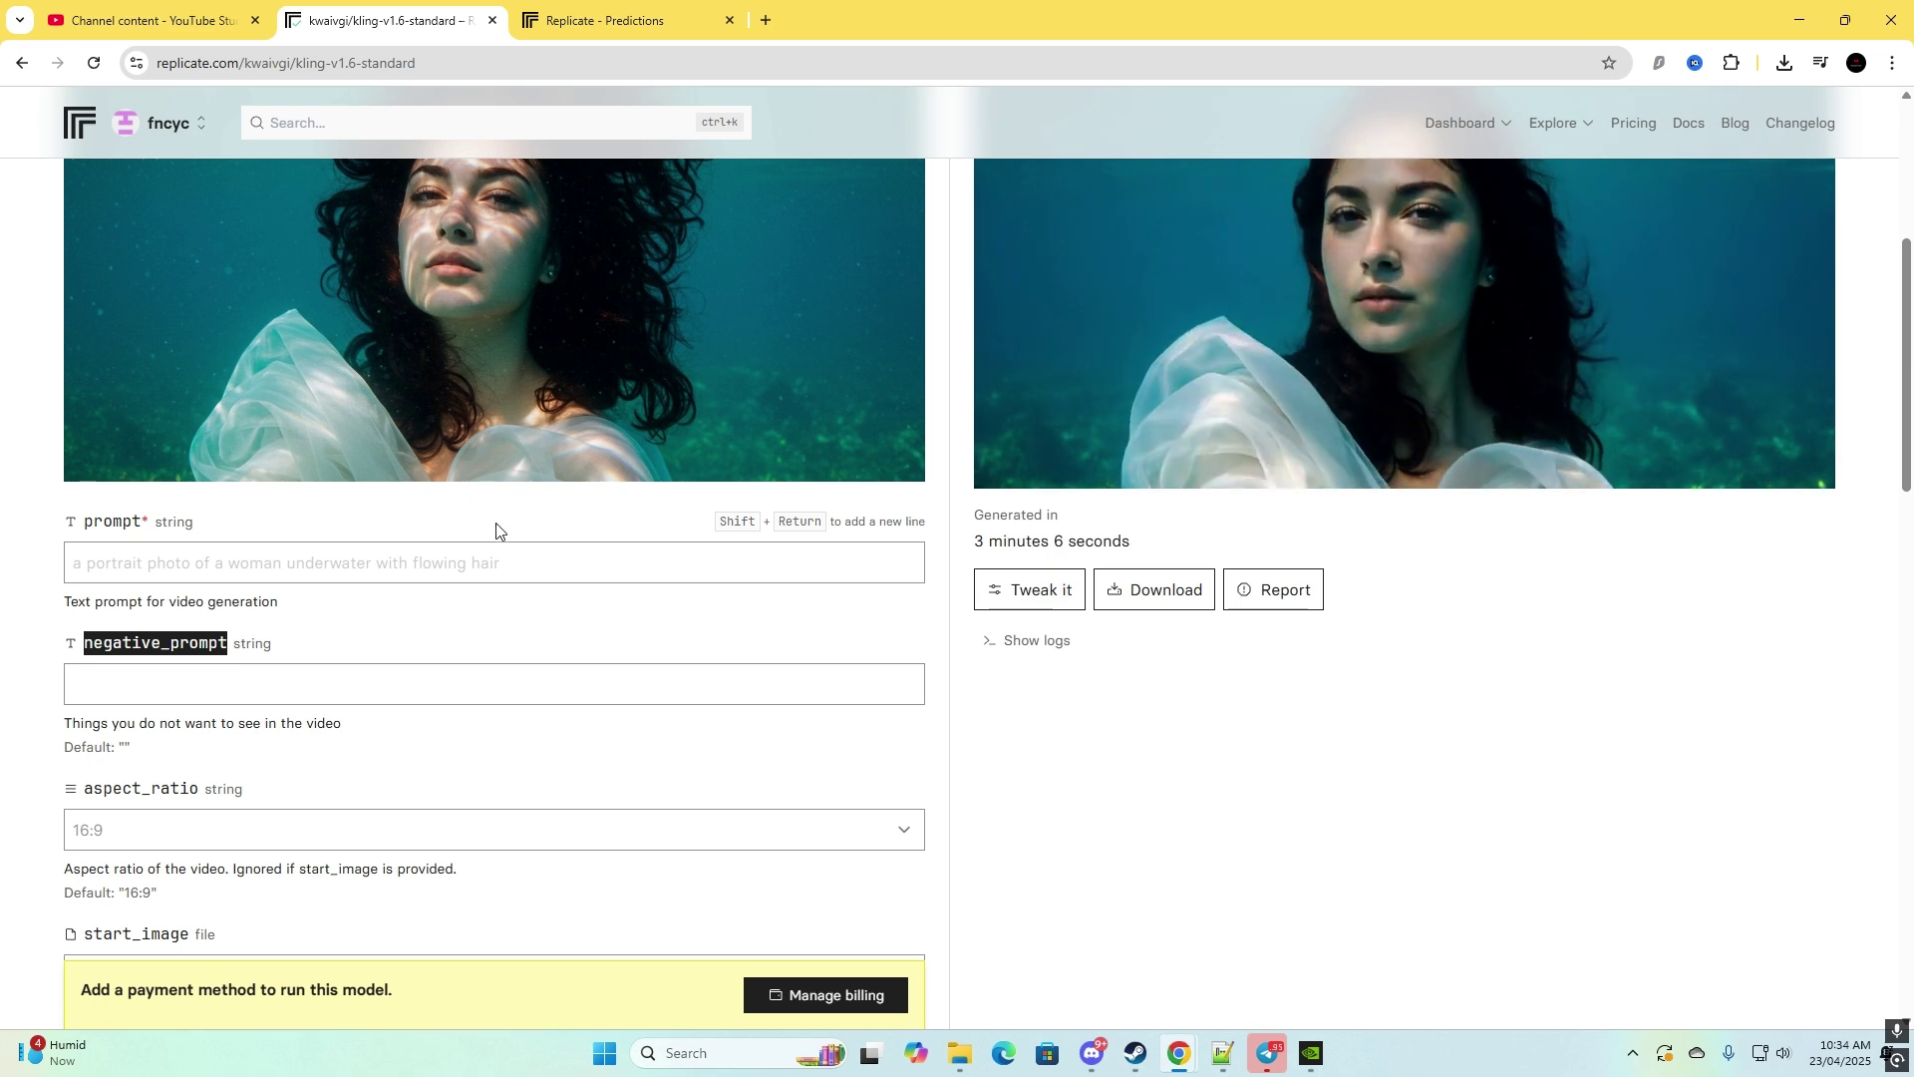
pyautogui.scroll(-10, 727, 654)
pyautogui.scroll(3, 1034, 687)
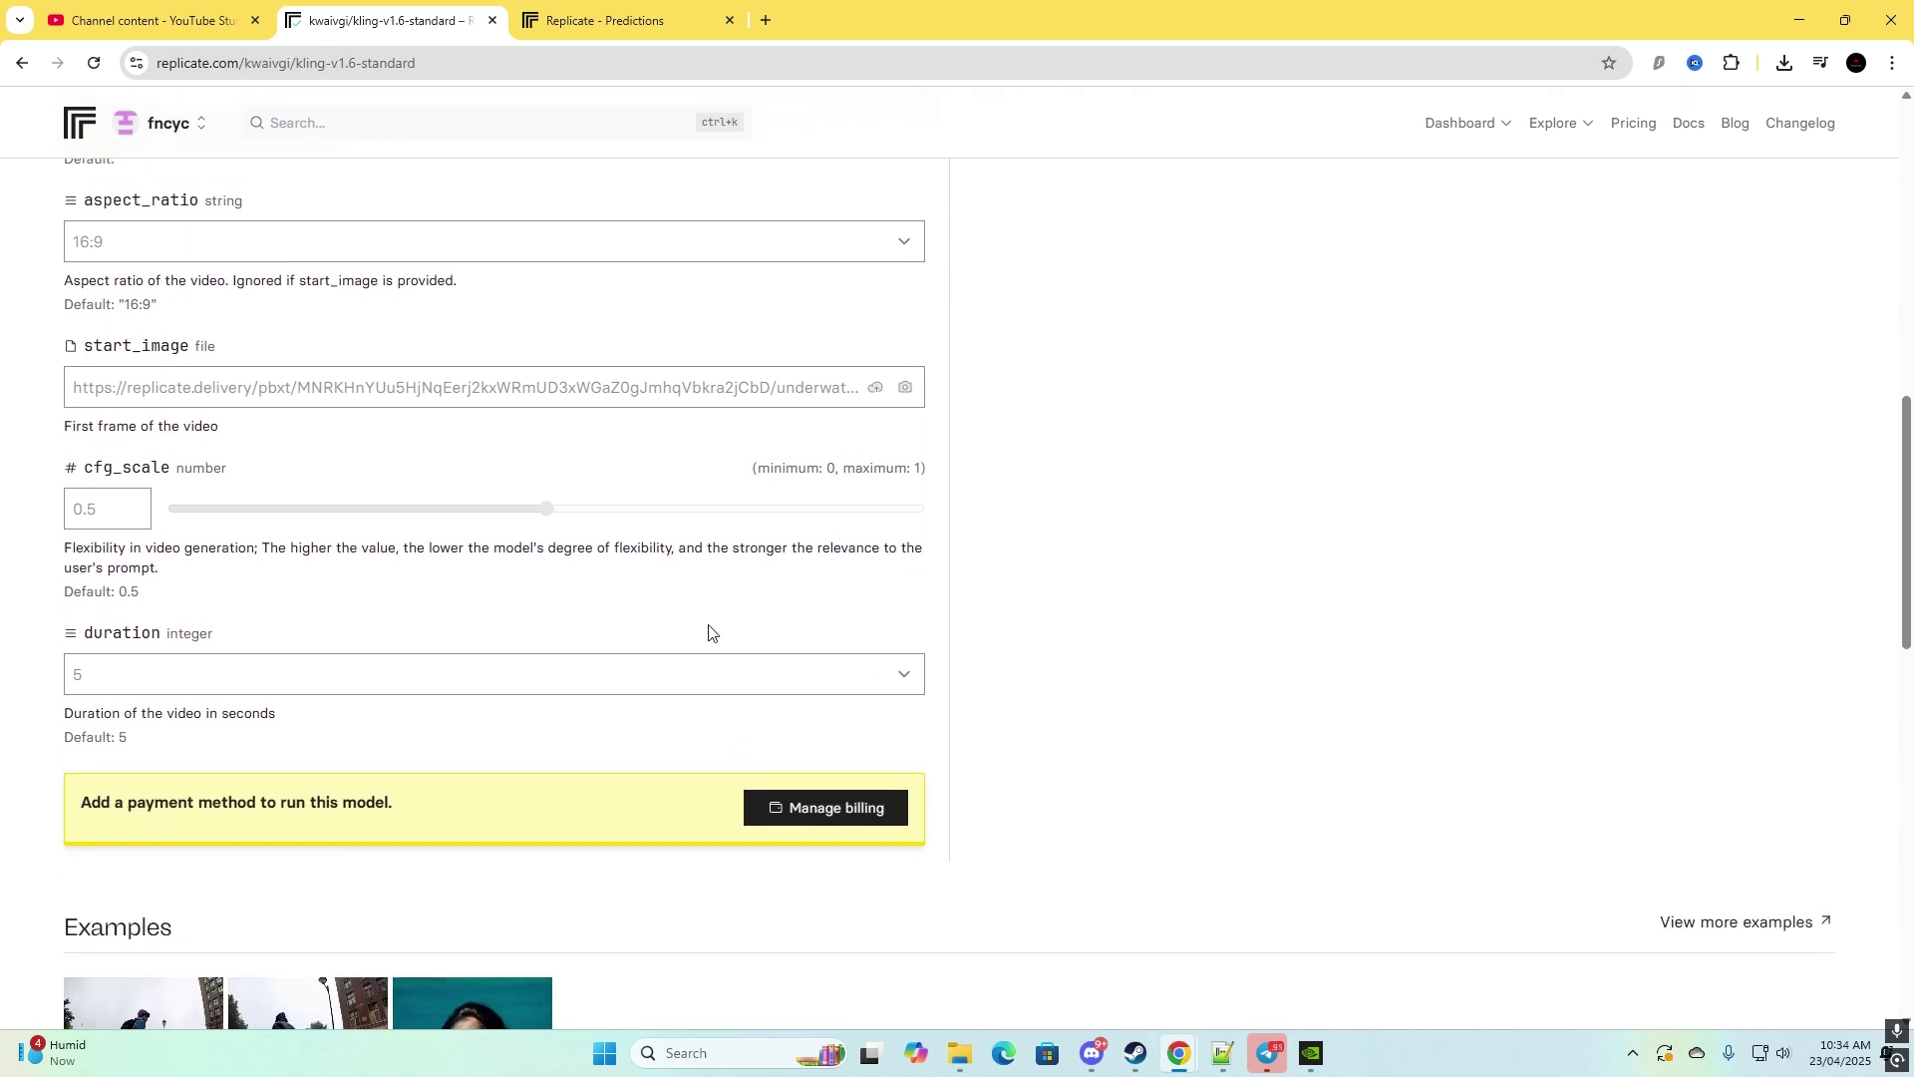
pyautogui.scroll(12, 1137, 658)
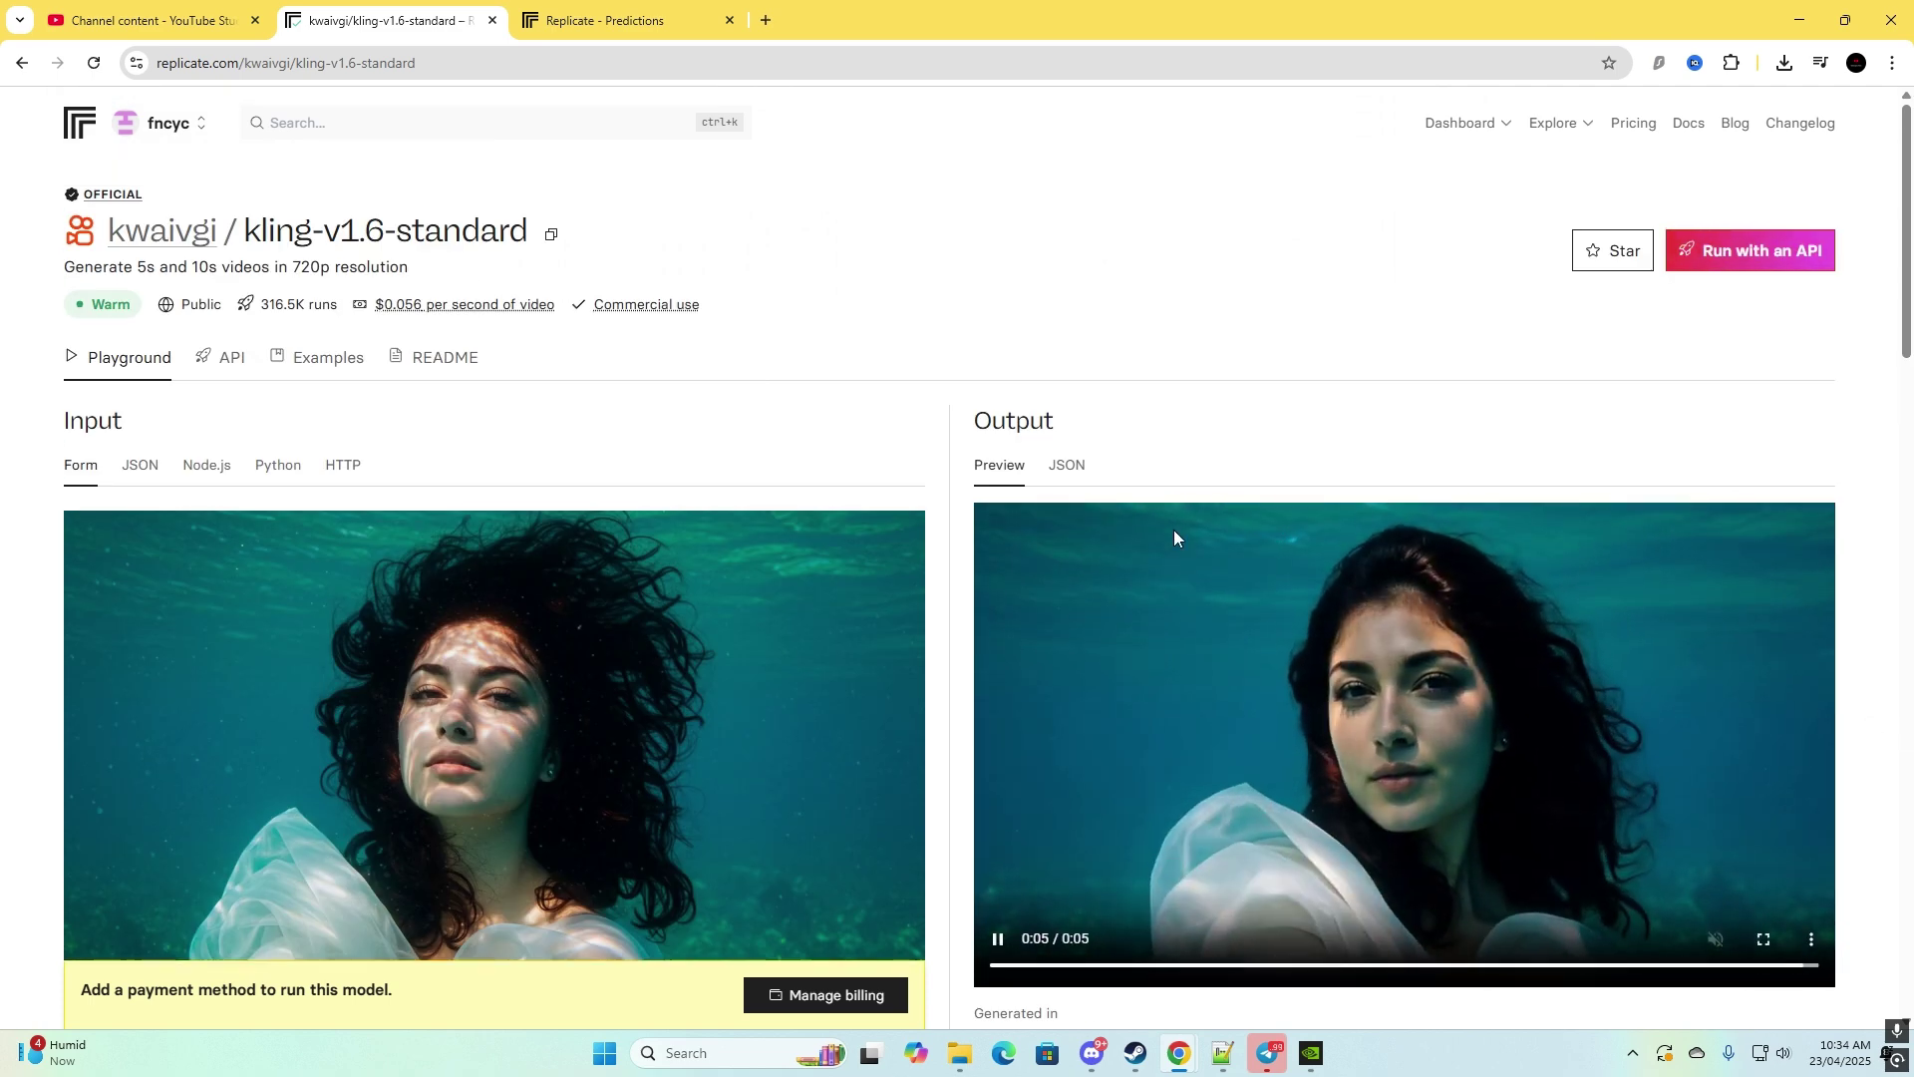
# - Return to the text-to-video collection, open fofr/tooncrafter, and review its prompt, 512×512 size and image inputs
pyautogui.hotkey('alt', 'Left')
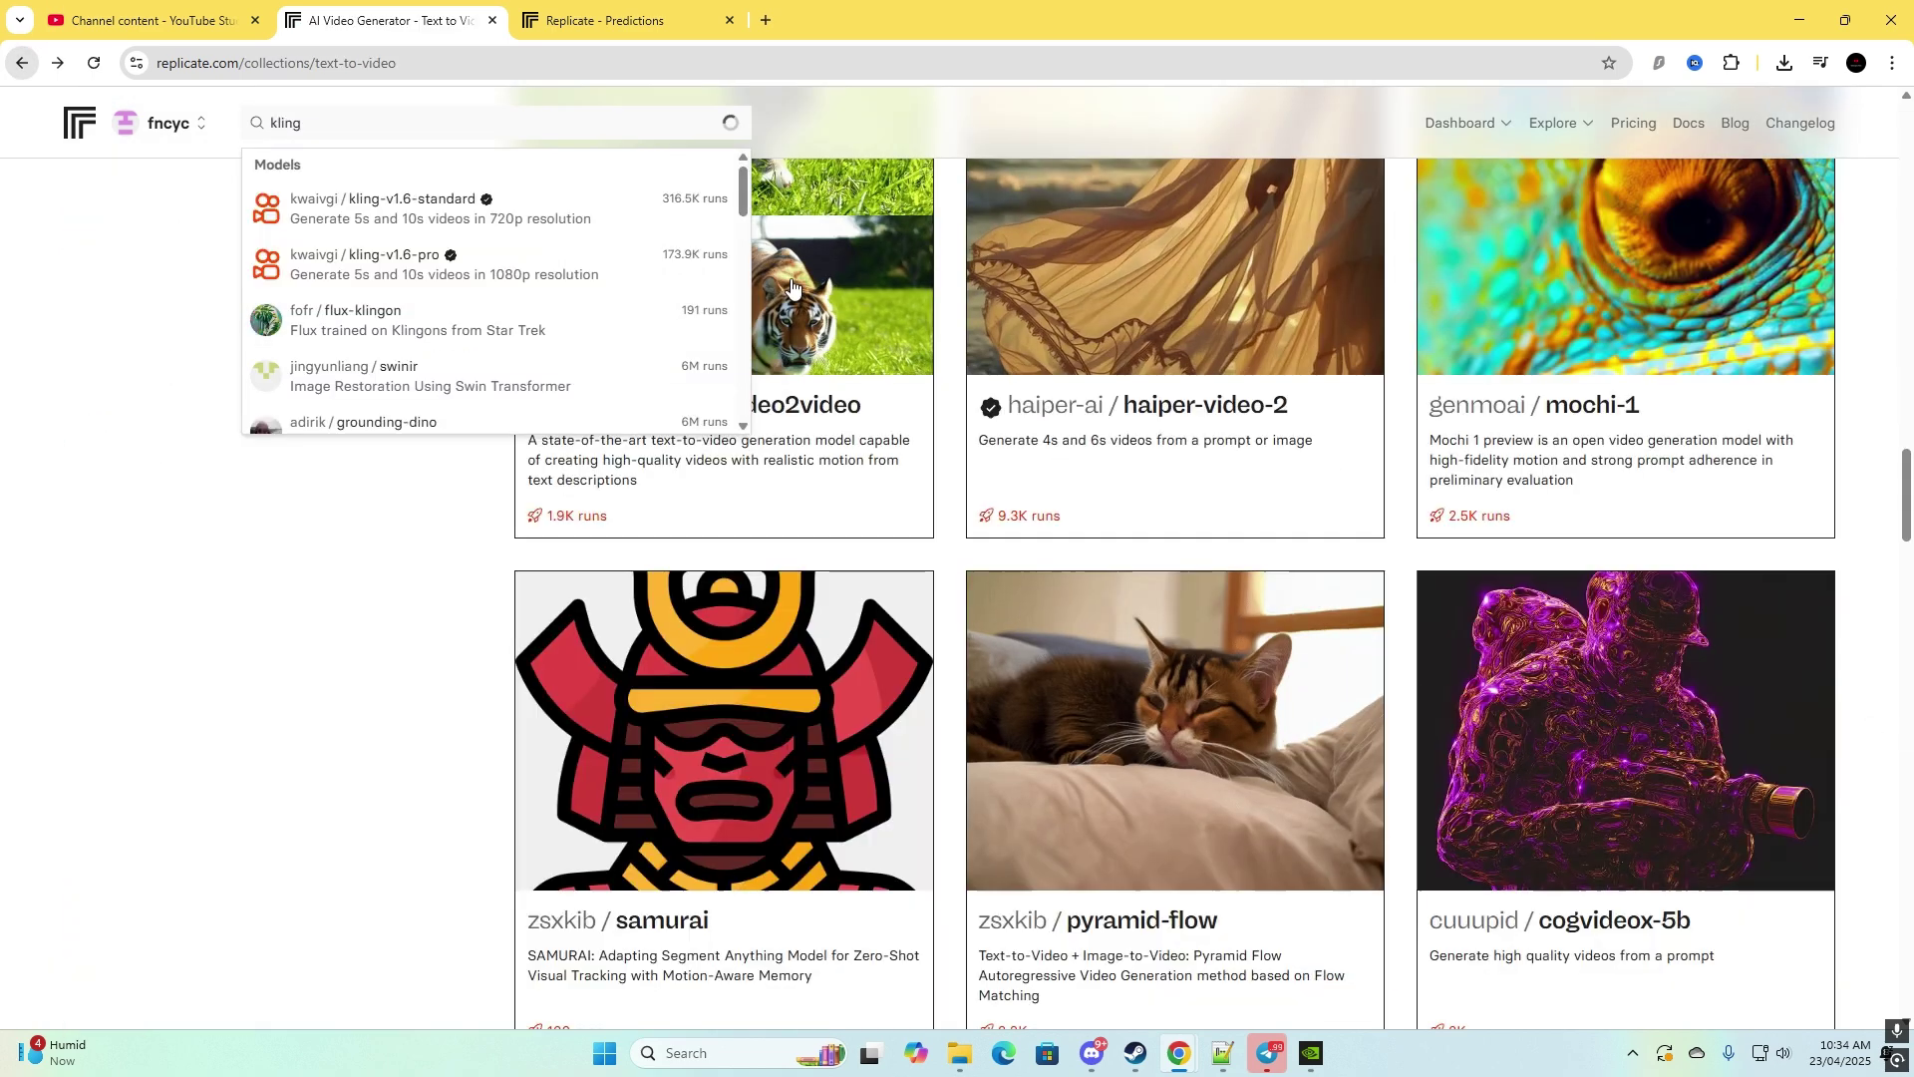
pyautogui.scroll(-7, 346, 551)
pyautogui.click(346, 551)
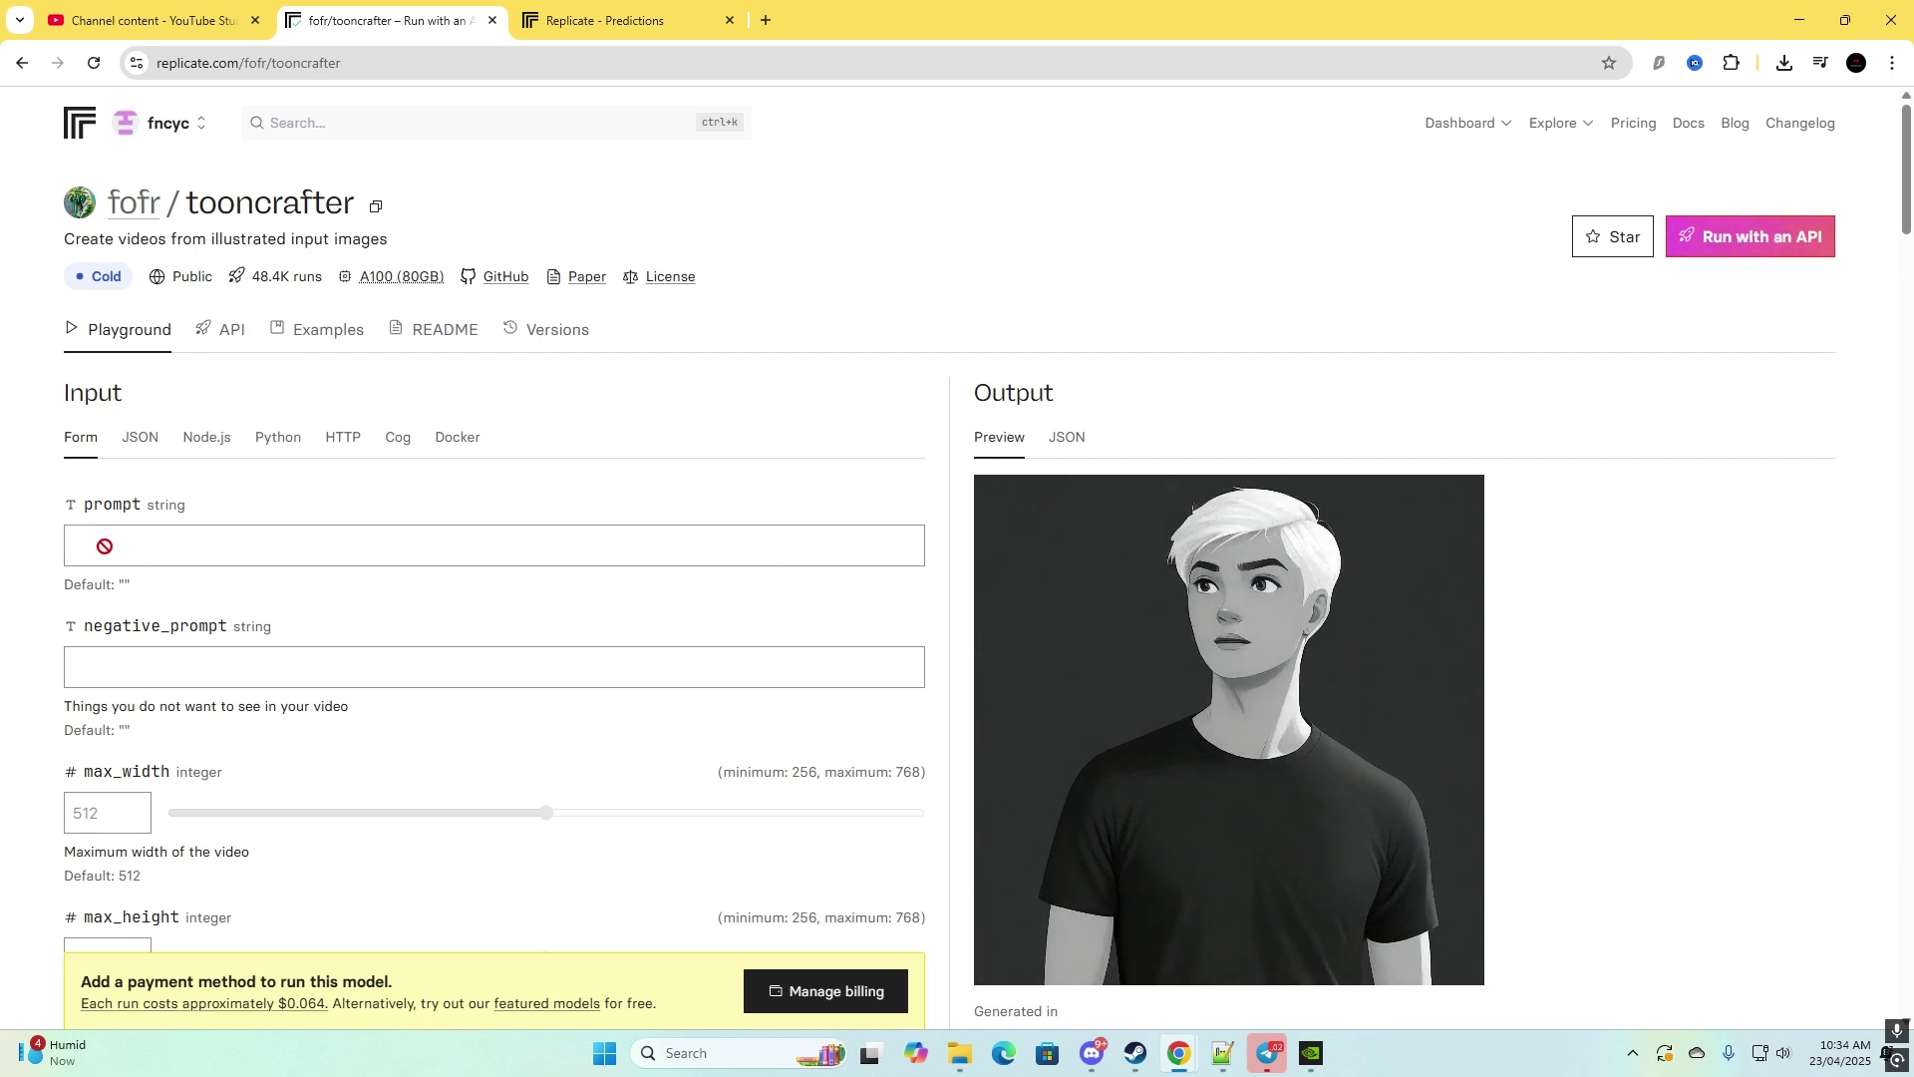
pyautogui.scroll(-20, 249, 698)
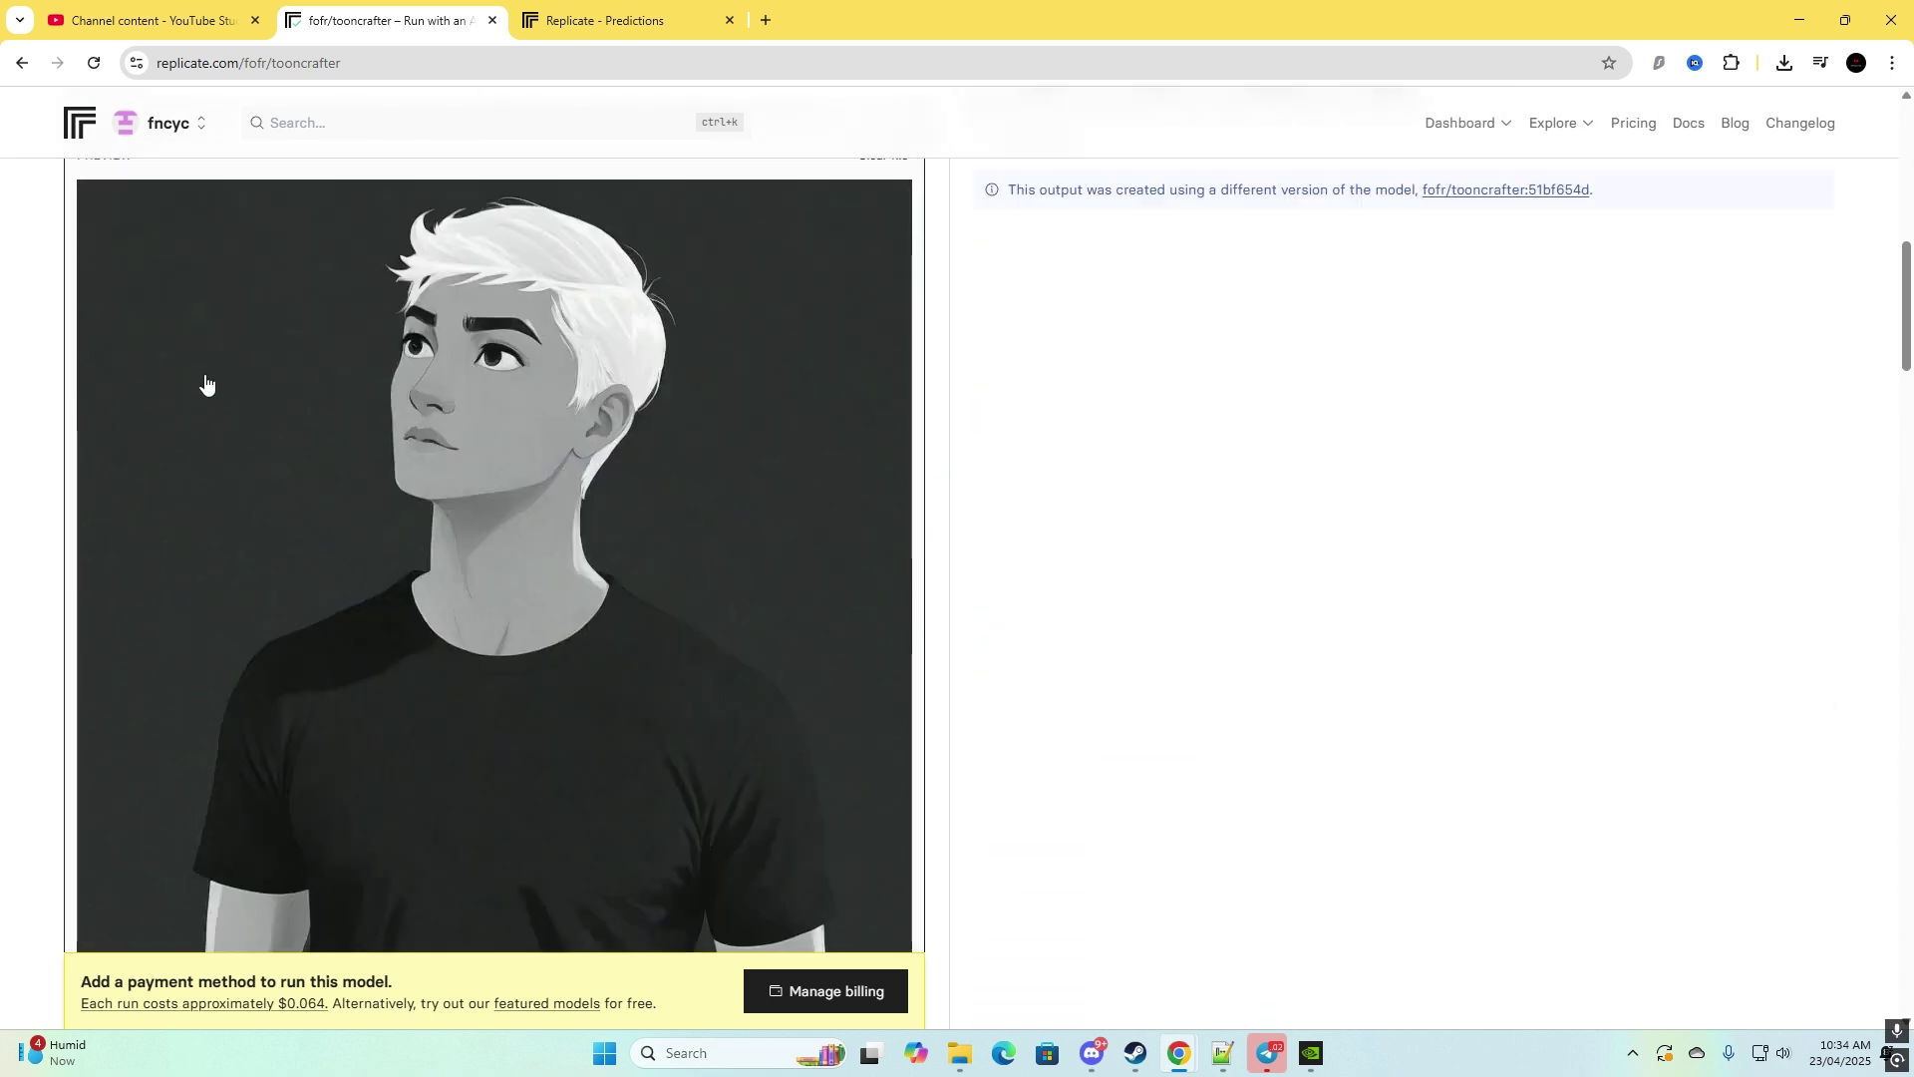
pyautogui.scroll(-14, 904, 469)
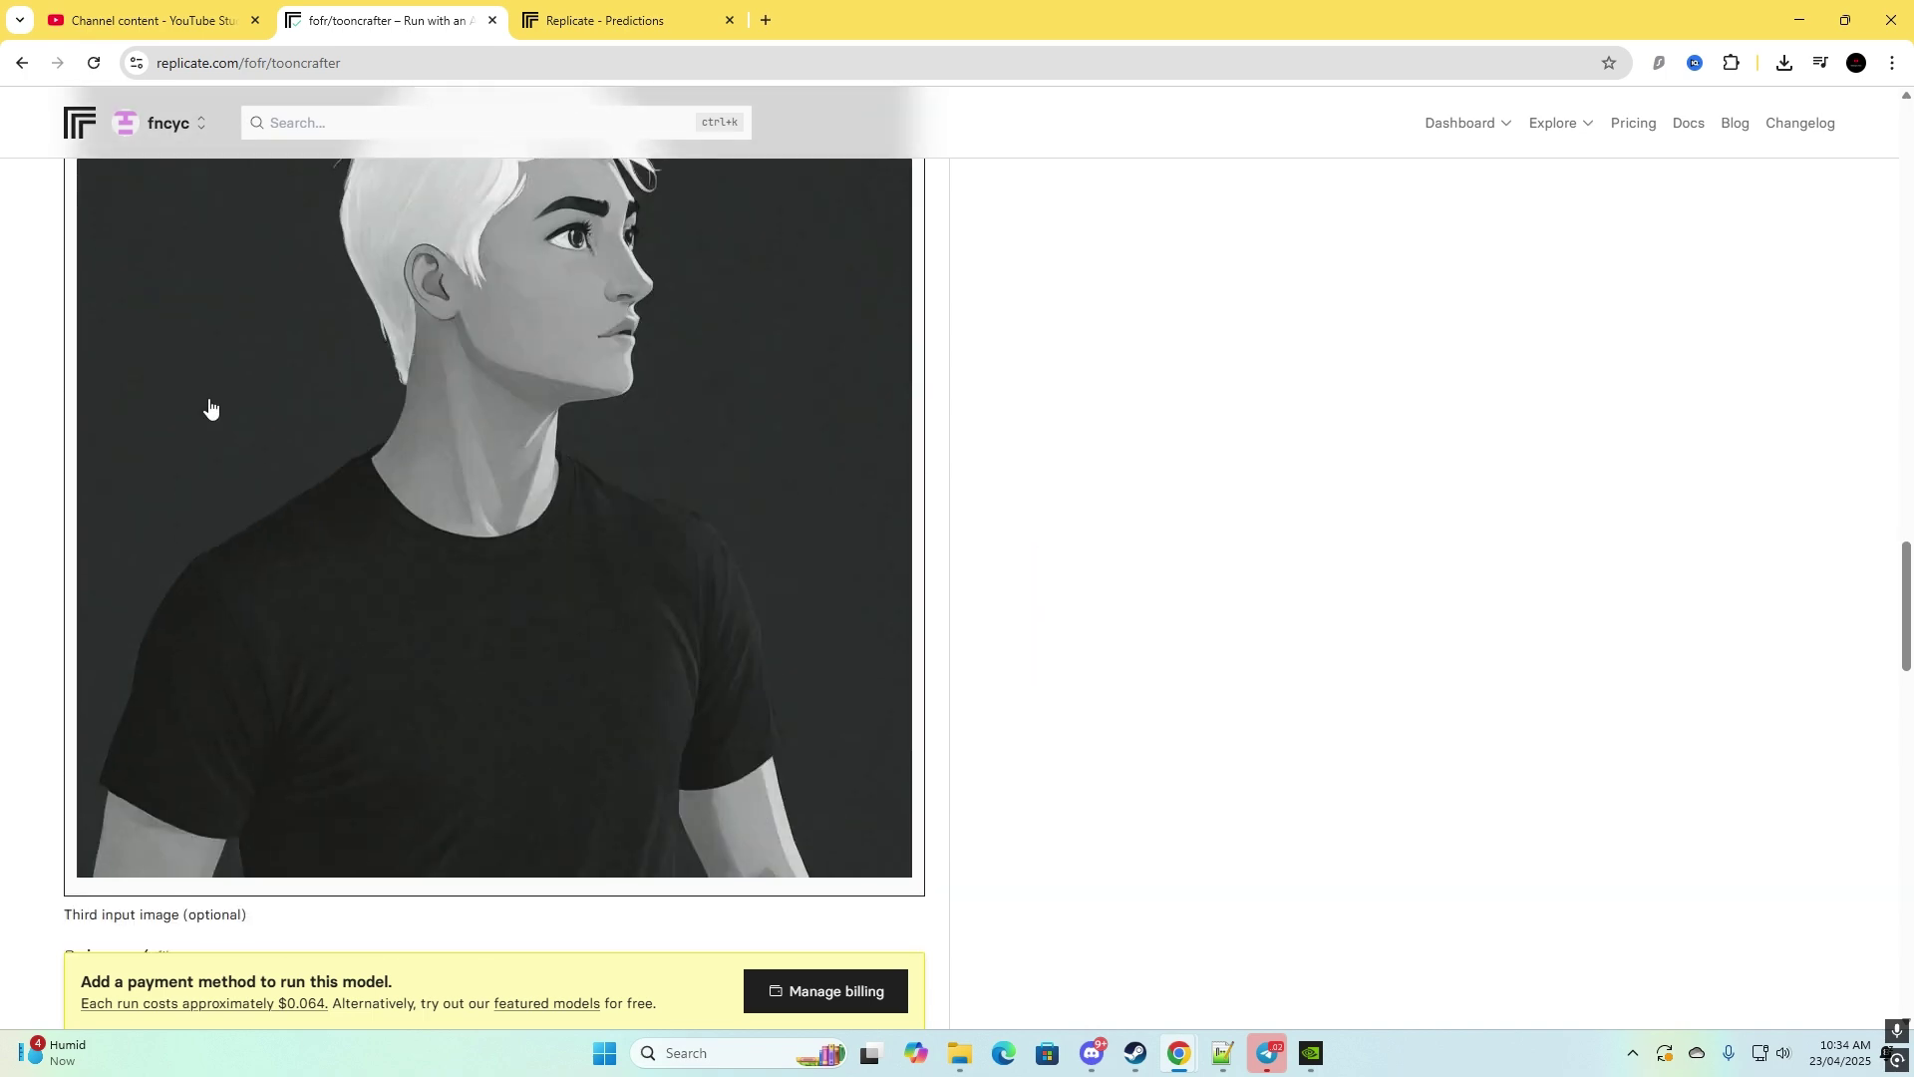
pyautogui.scroll(20, 854, 340)
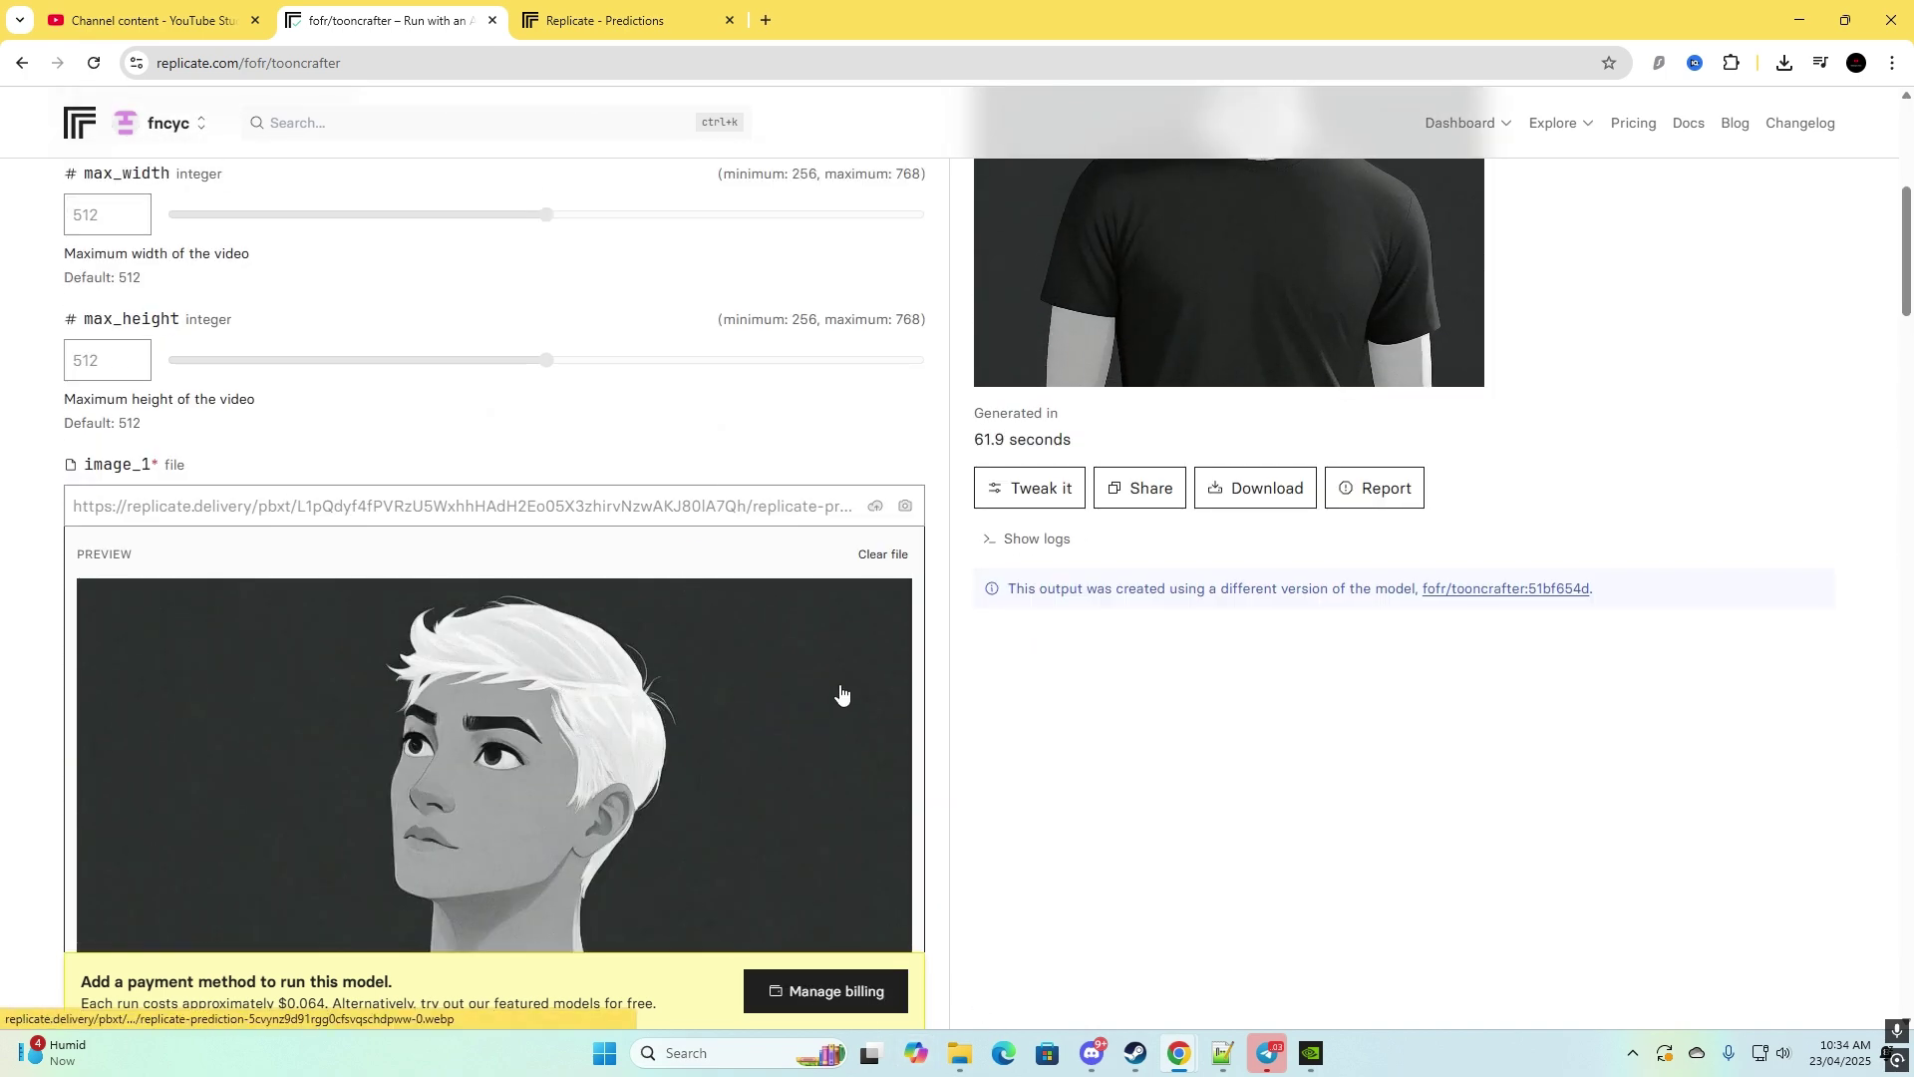
pyautogui.scroll(4, 1515, 642)
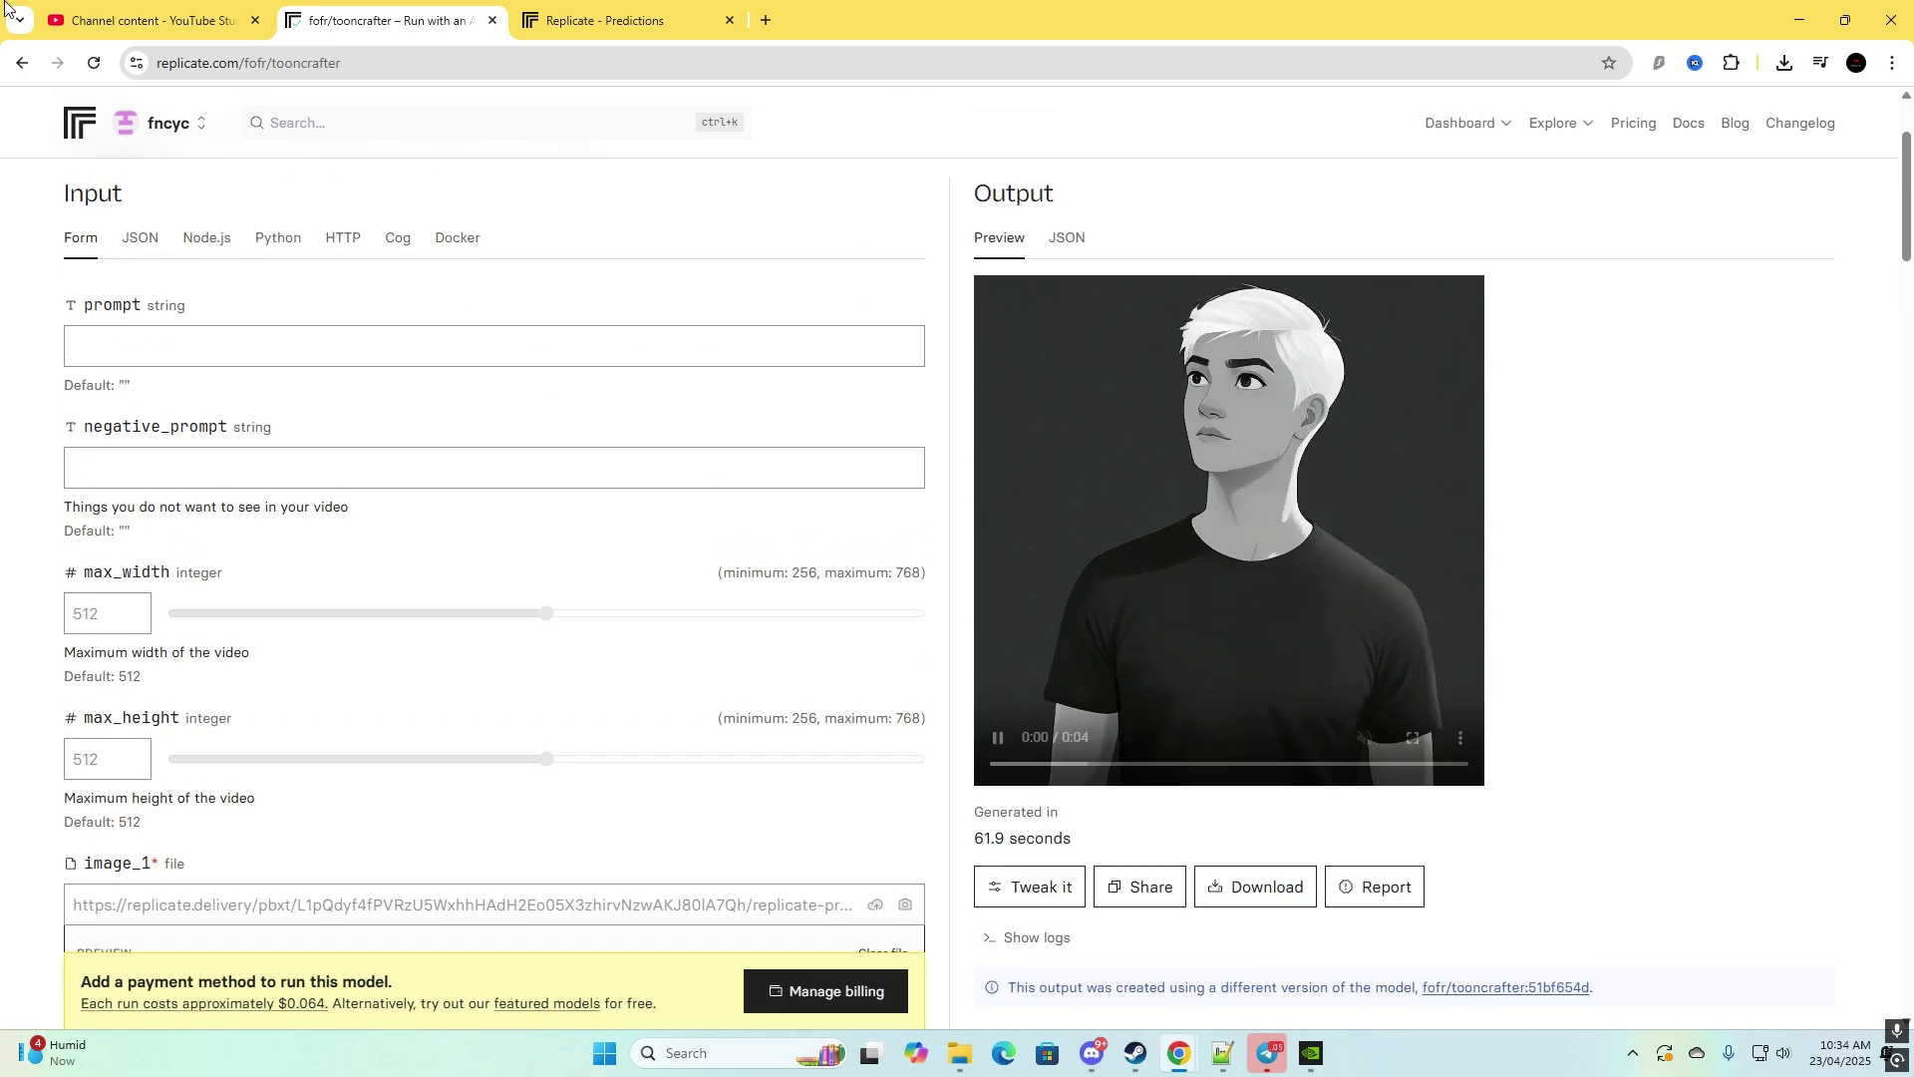
# - Go back to the text-to-video collection, bring NVIDIA App forward, and open its capture overlay
pyautogui.click(22, 65)
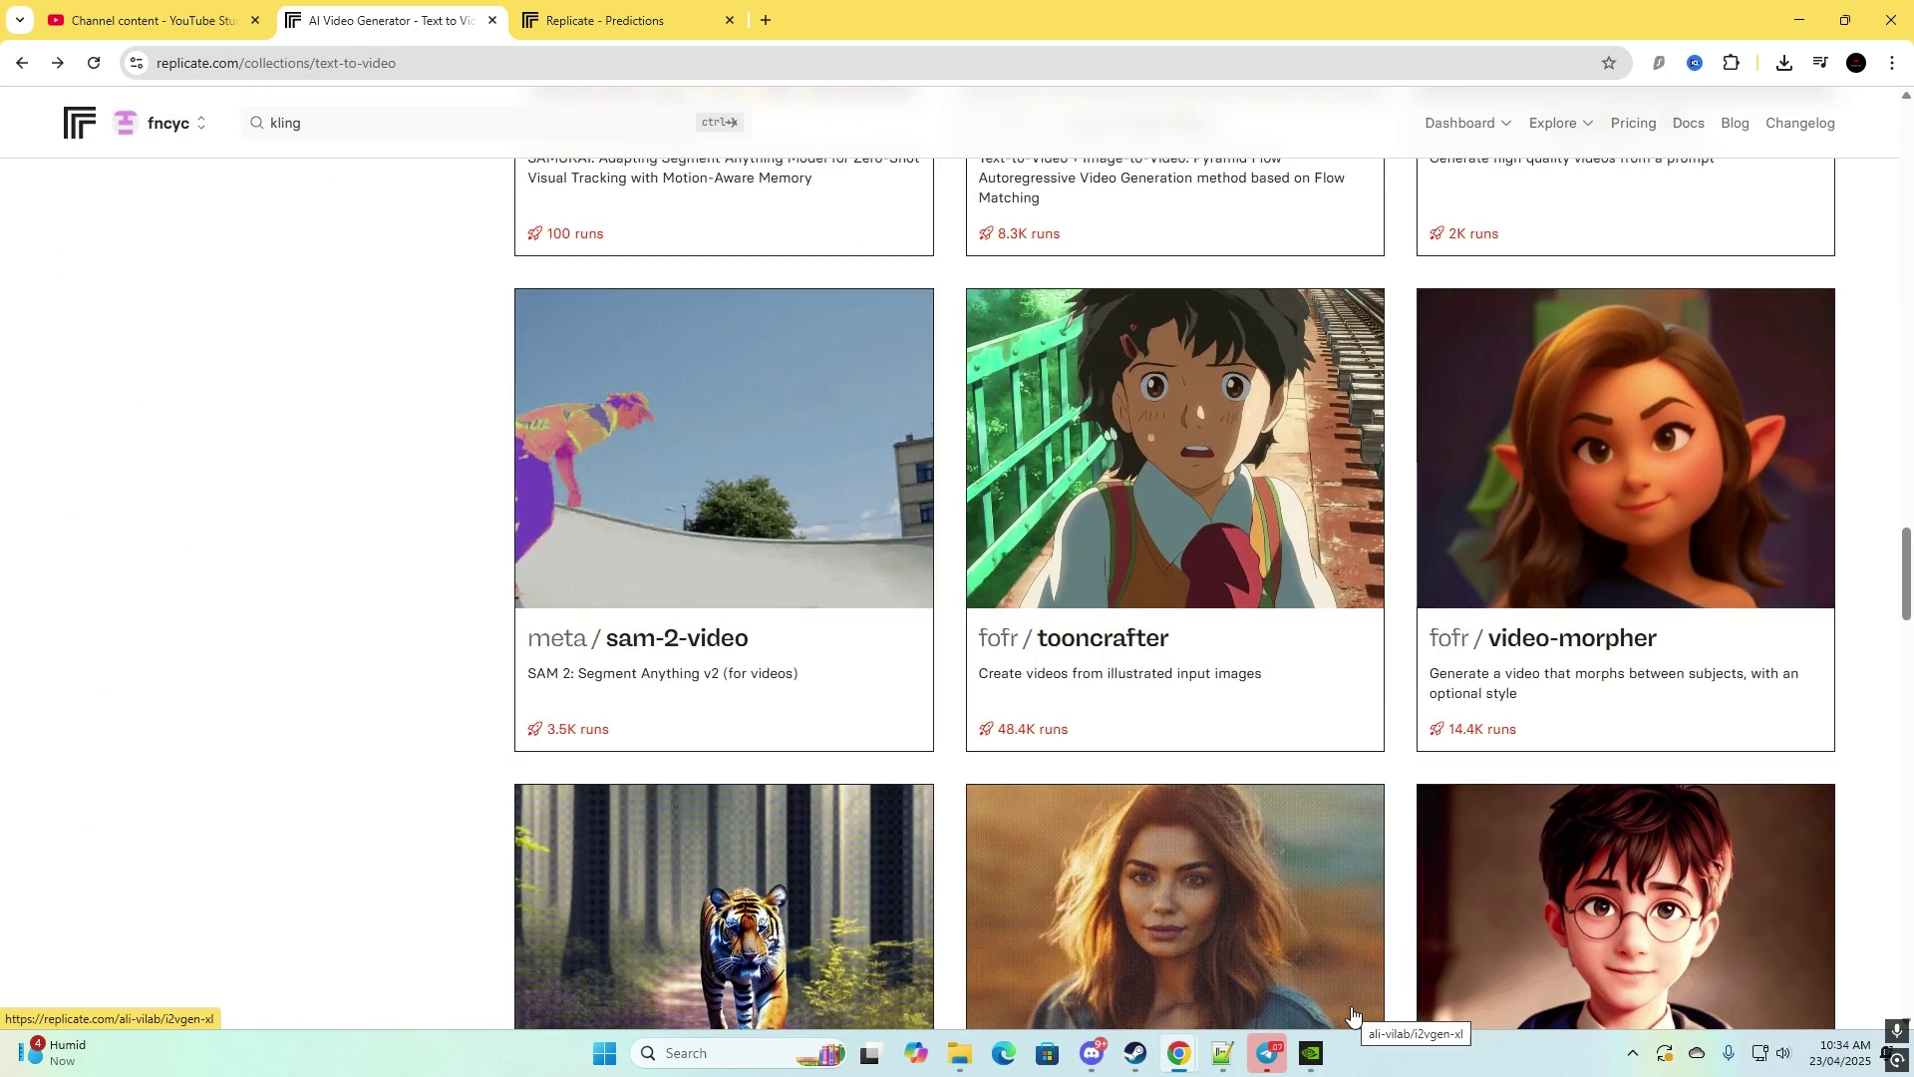
pyautogui.moveTo(1308, 1058)
pyautogui.moveTo(1324, 989)
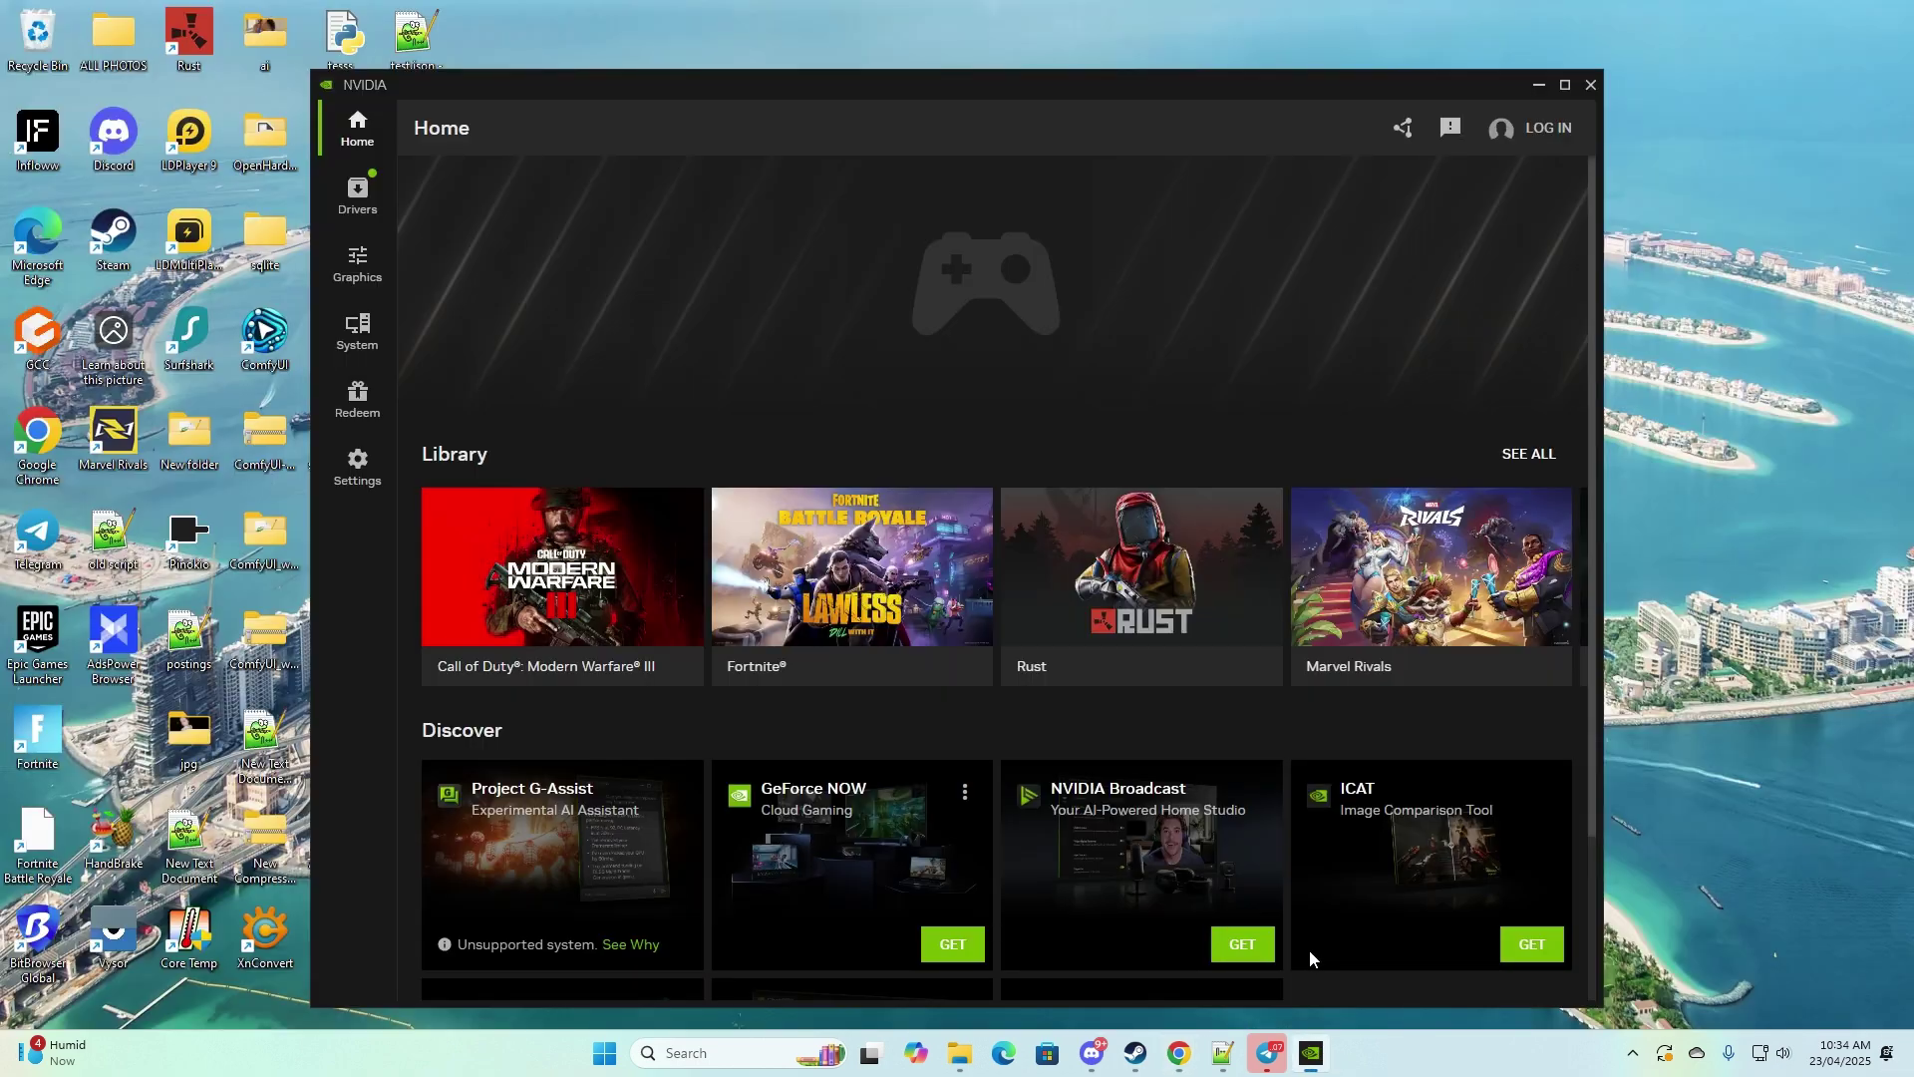
pyautogui.click(1318, 962)
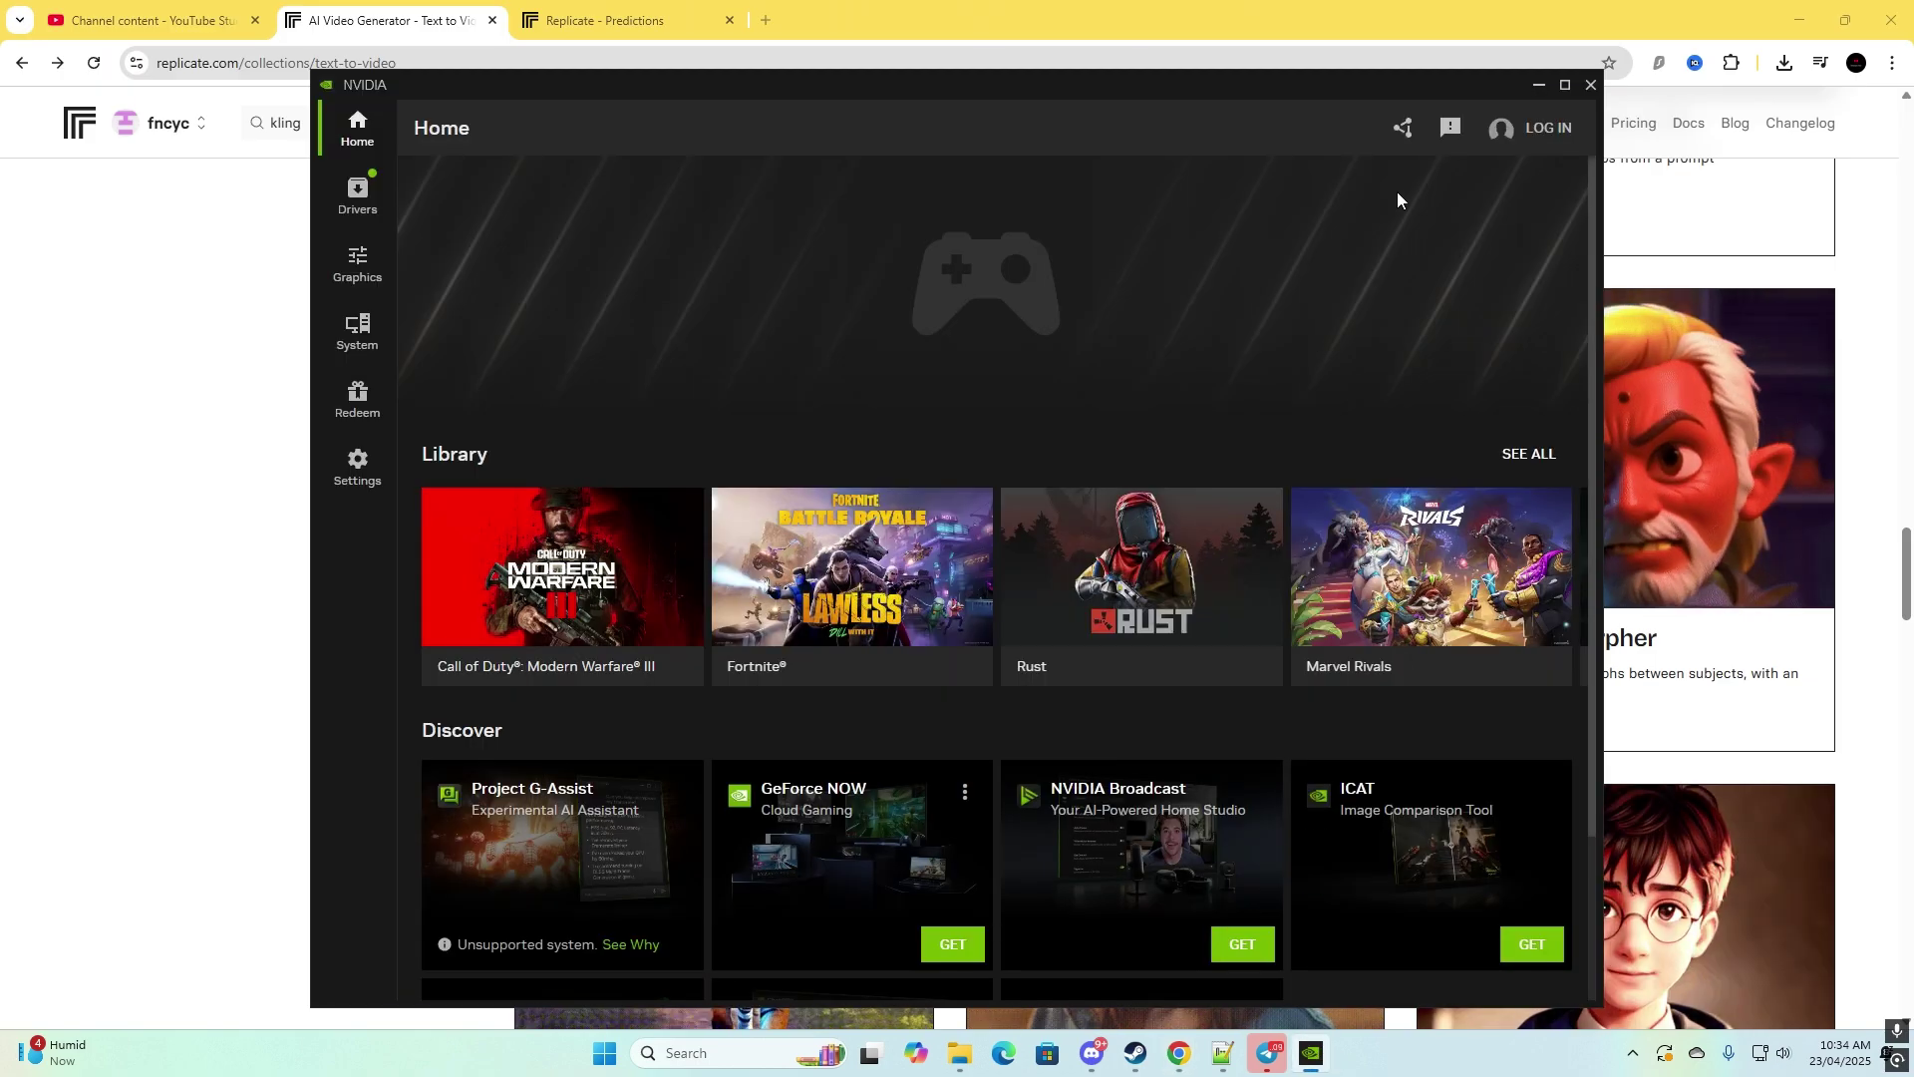
pyautogui.click(1403, 127)
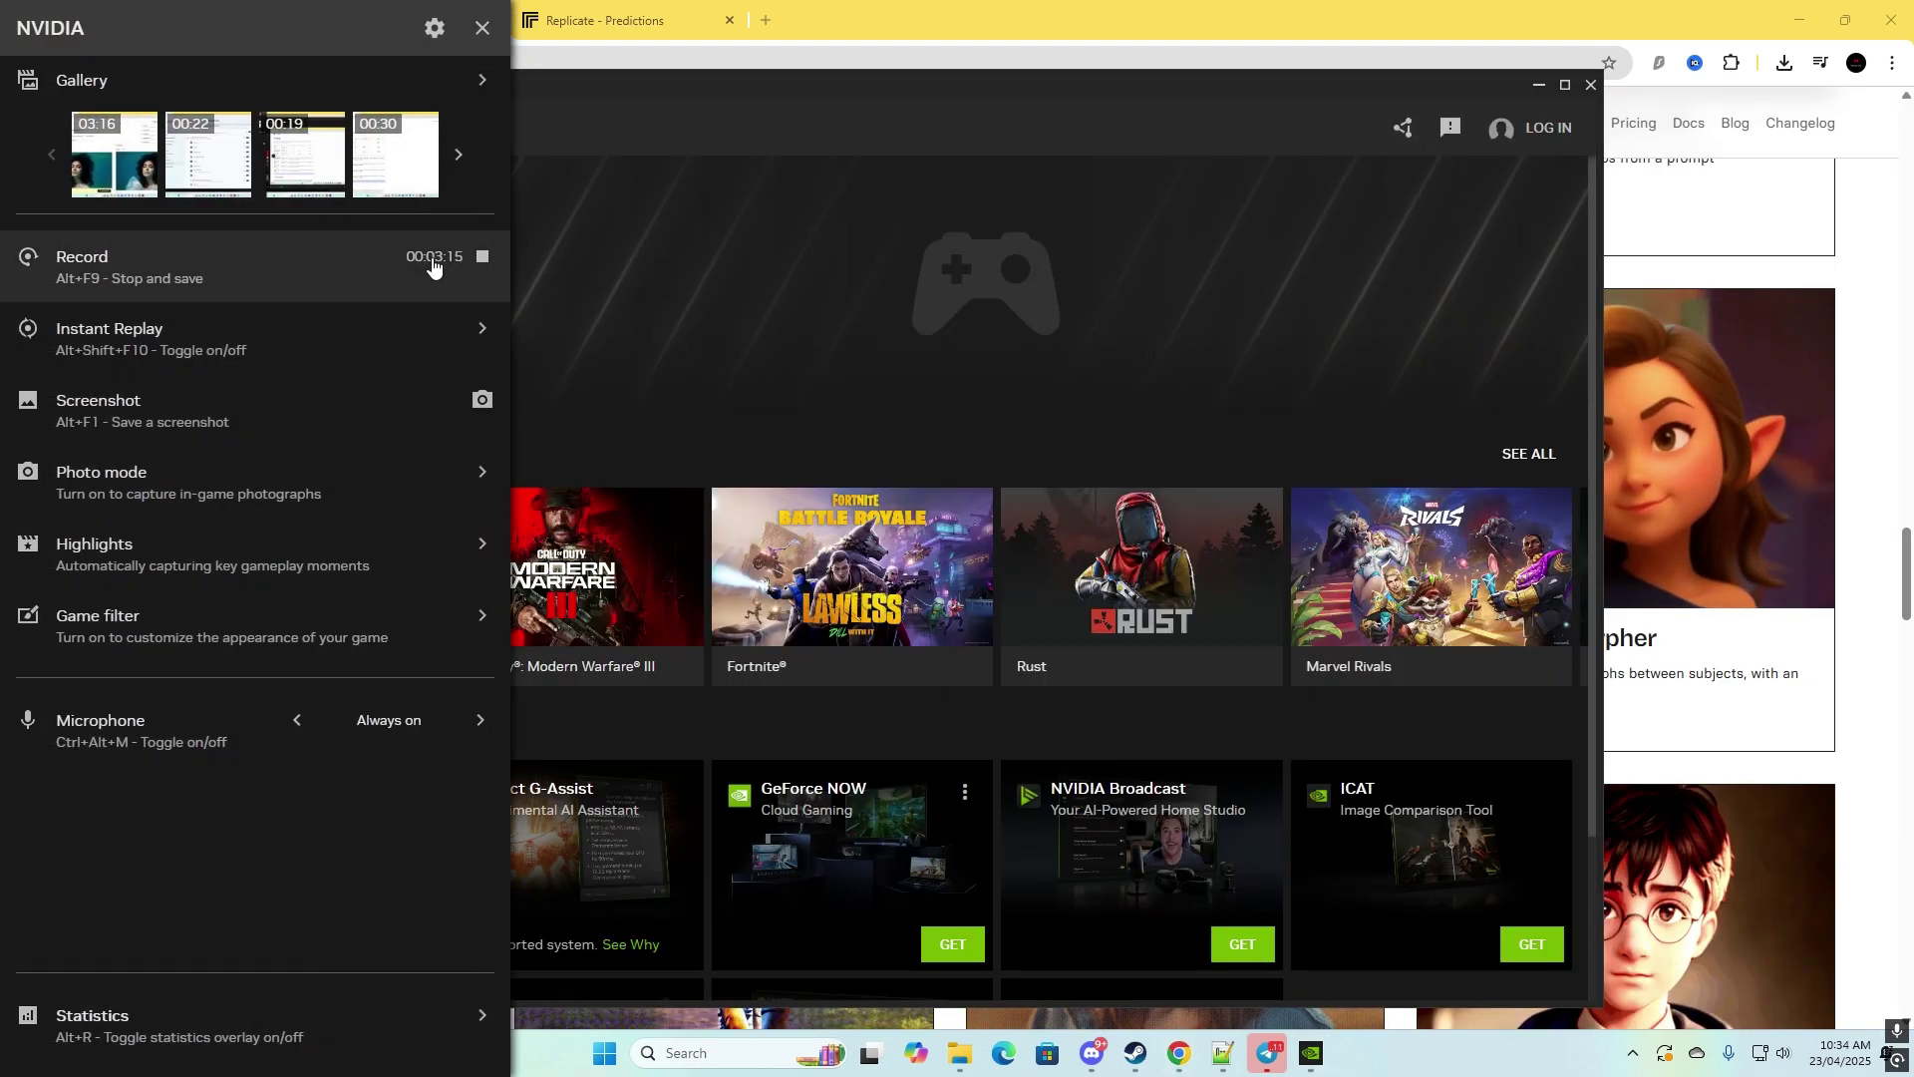